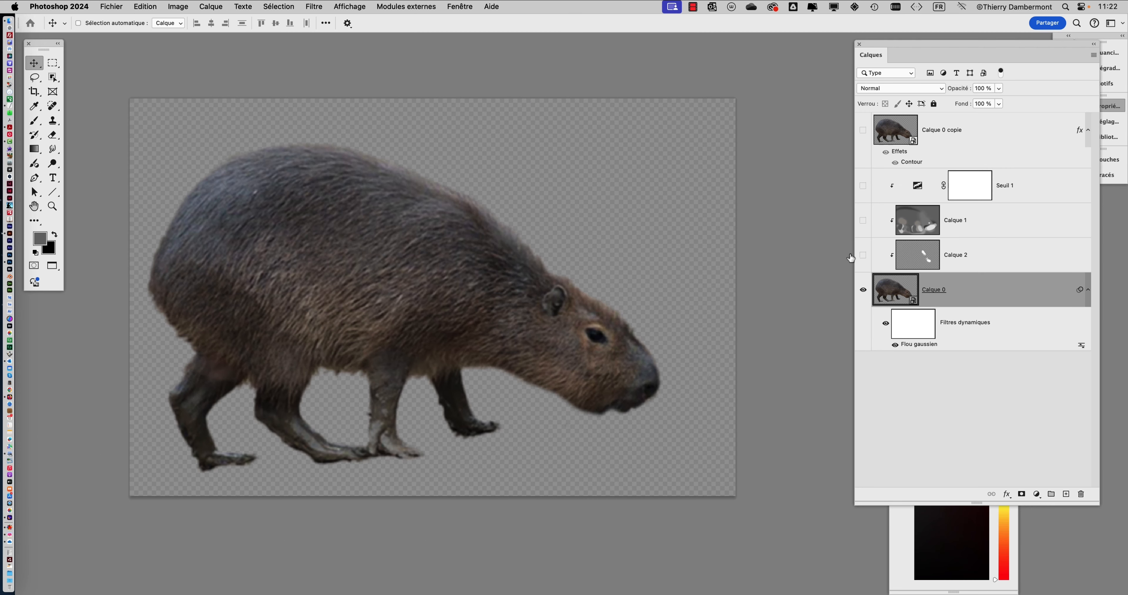
Make the four hidden layers above Calque 0 visible and display the Actions list in a smaller floating window
left_click_drag(862, 256, 866, 147)
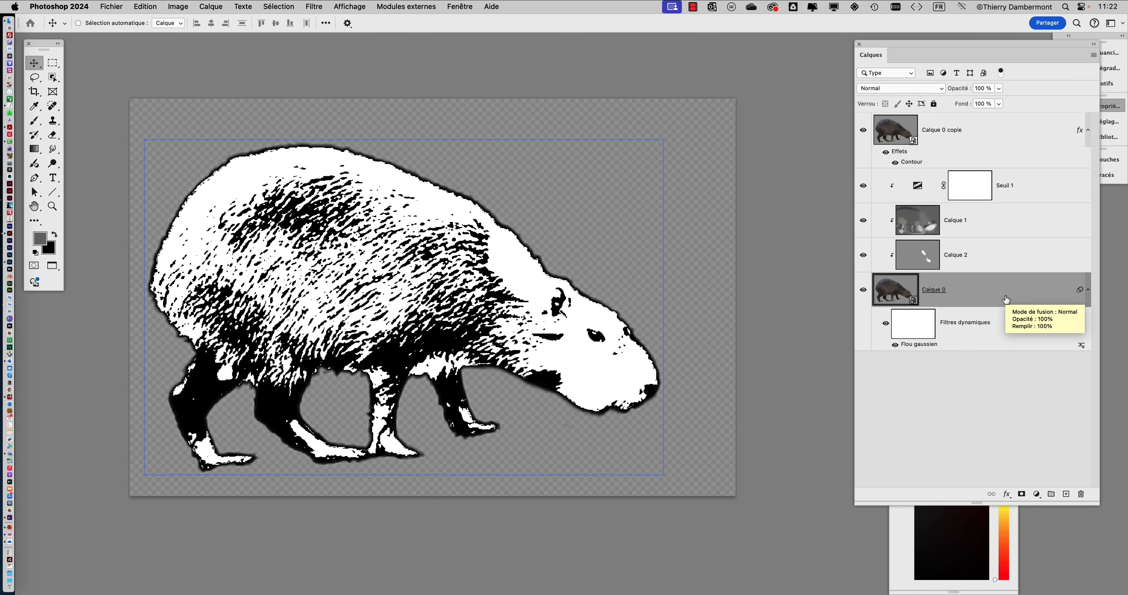
left_click(452, 7)
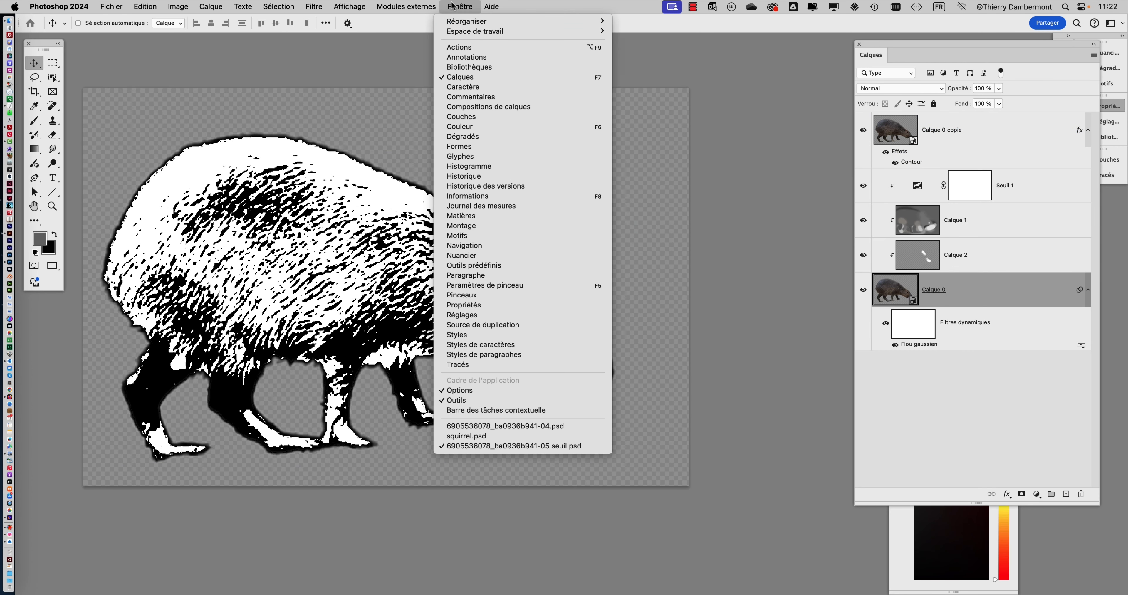
left_click(459, 46)
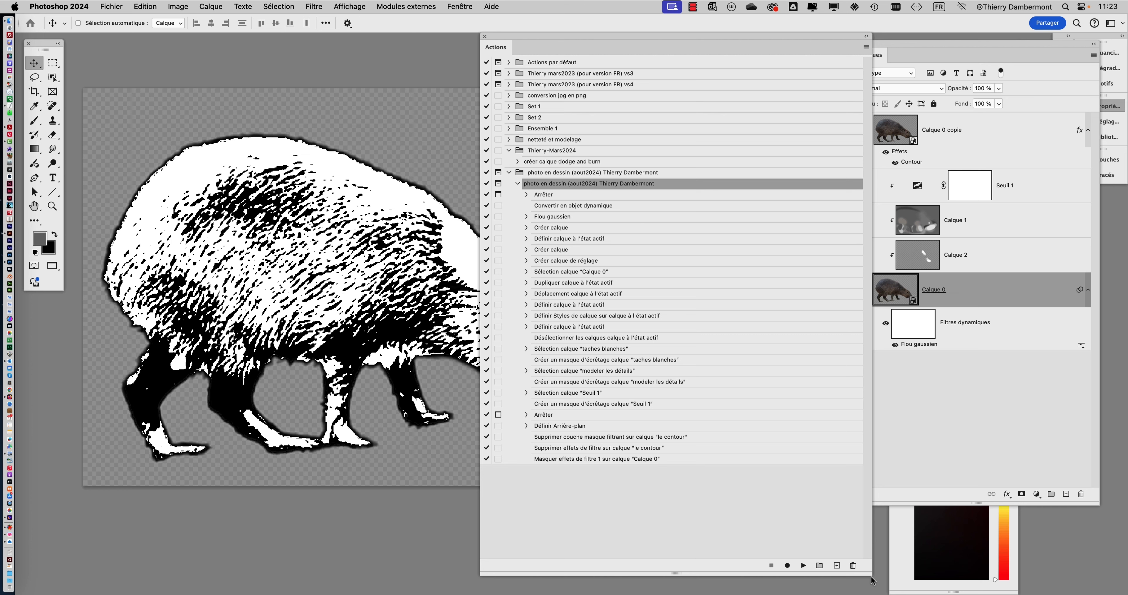
left_click_drag(872, 575, 781, 535)
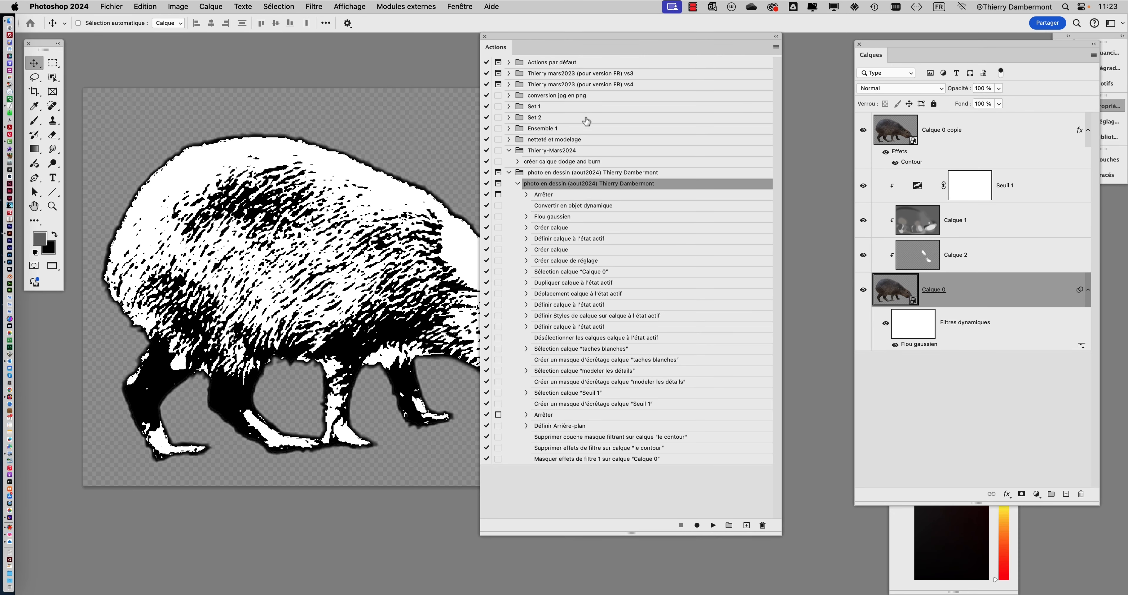
Switch to TextEdit and enlarge the text of the bit.ly/script-photo-en-dessin-aout2024 link
key("super+Tab")
key("super+Tab")
key("super+Tab")
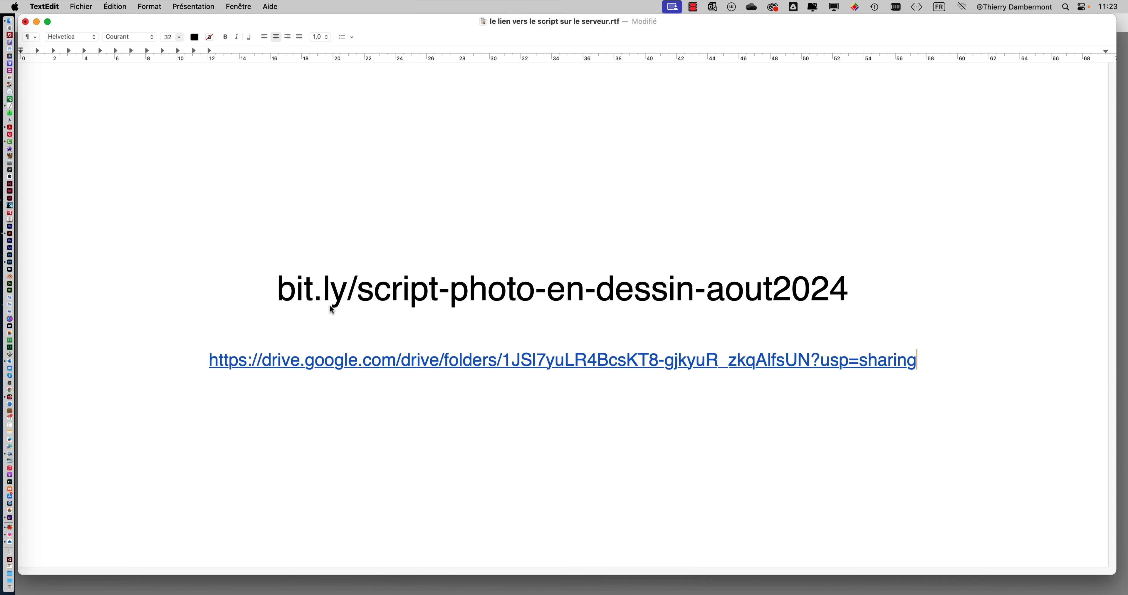
left_click_drag(286, 298, 846, 297)
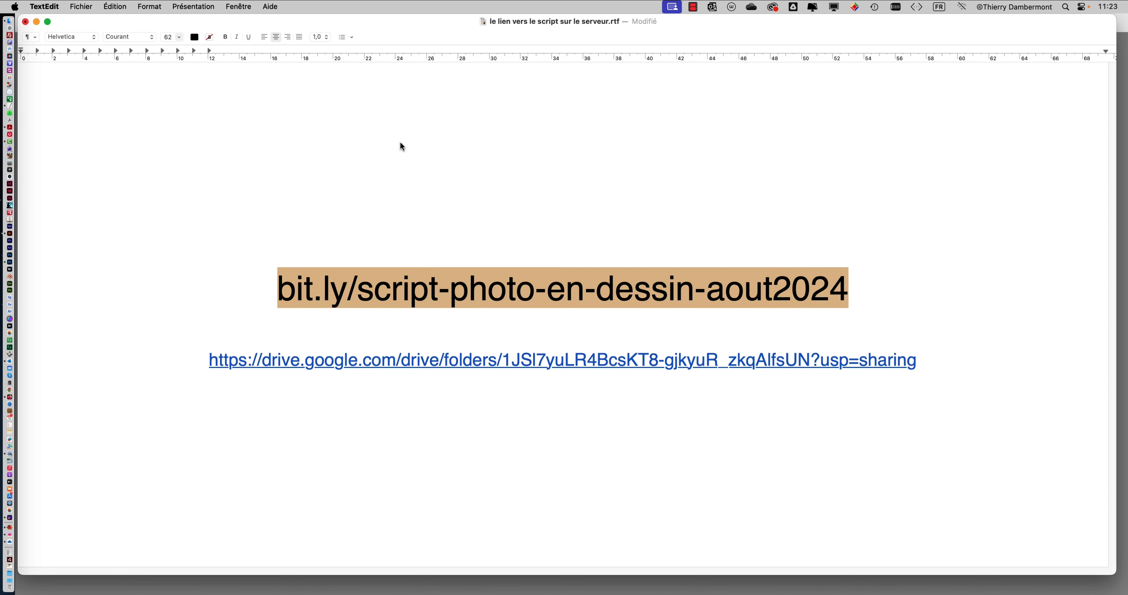
key("super+plus")
key("super+plus")
key("super+plus")
key("super+plus")
key("super+plus")
key("super+plus")
key("super+plus")
key("super+plus")
key("super+plus")
key("super+plus")
key("super+plus")
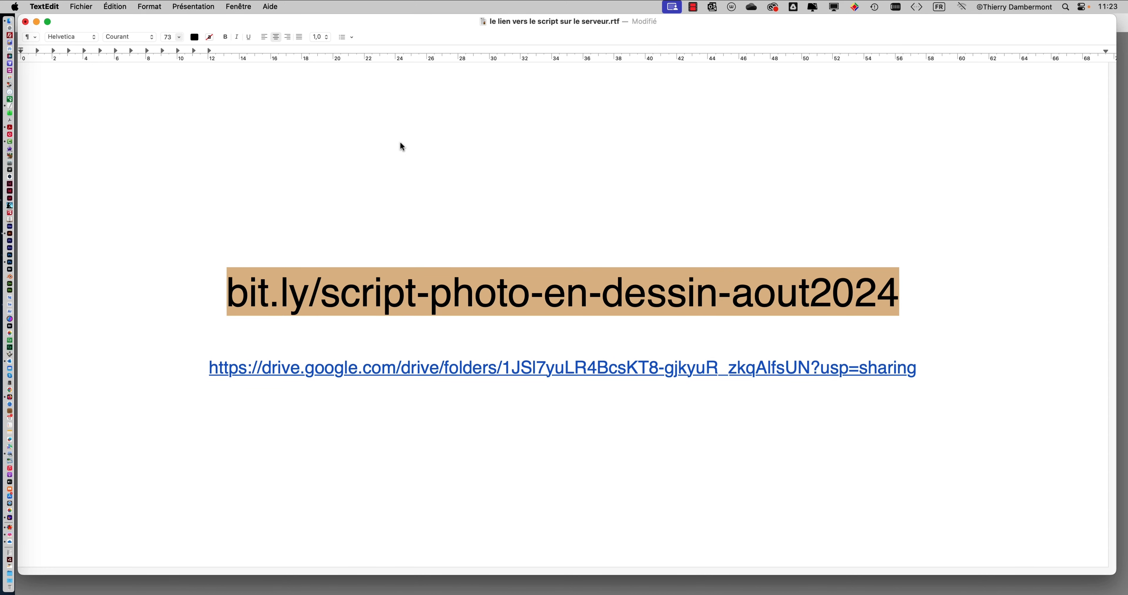
key("super+plus")
key("super+plus")
key("super+plus")
key("super+plus")
key("super+plus")
key("super+plus")
key("super+plus")
key("super+plus")
key("super+plus")
key("super+plus")
key("super+plus")
key("super+plus")
key("super+plus")
key("super+plus")
key("super+plus")
key("super+plus")
key("super+plus")
key("super+plus")
key("super+plus")
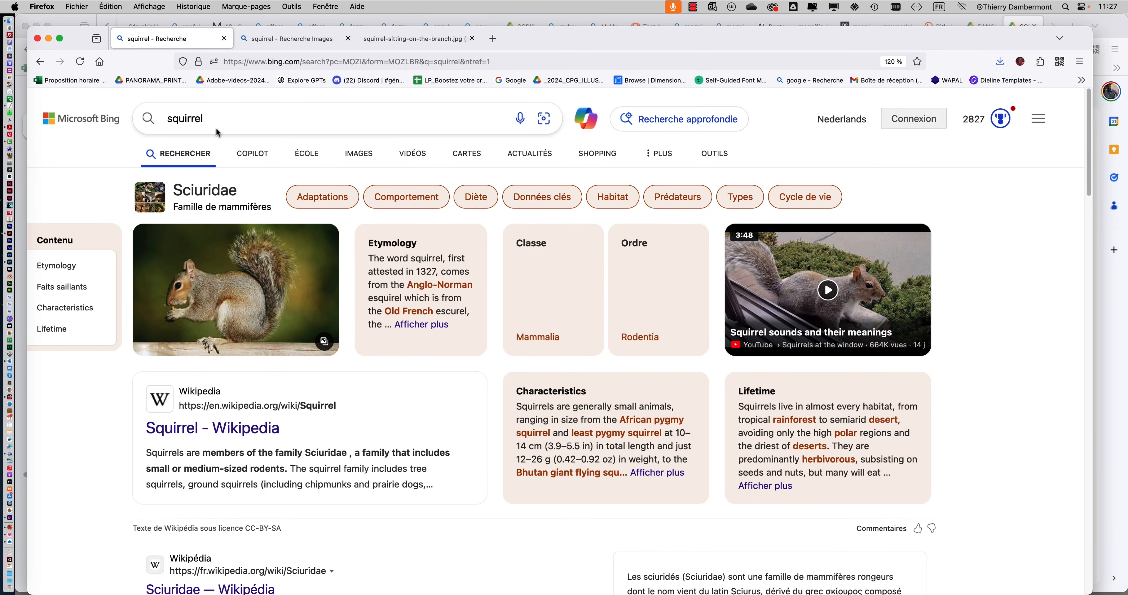
Enlarge the Firefox window and return to the public-domain squirrel image results on Bing
left_click_drag(77, 42, 70, 20)
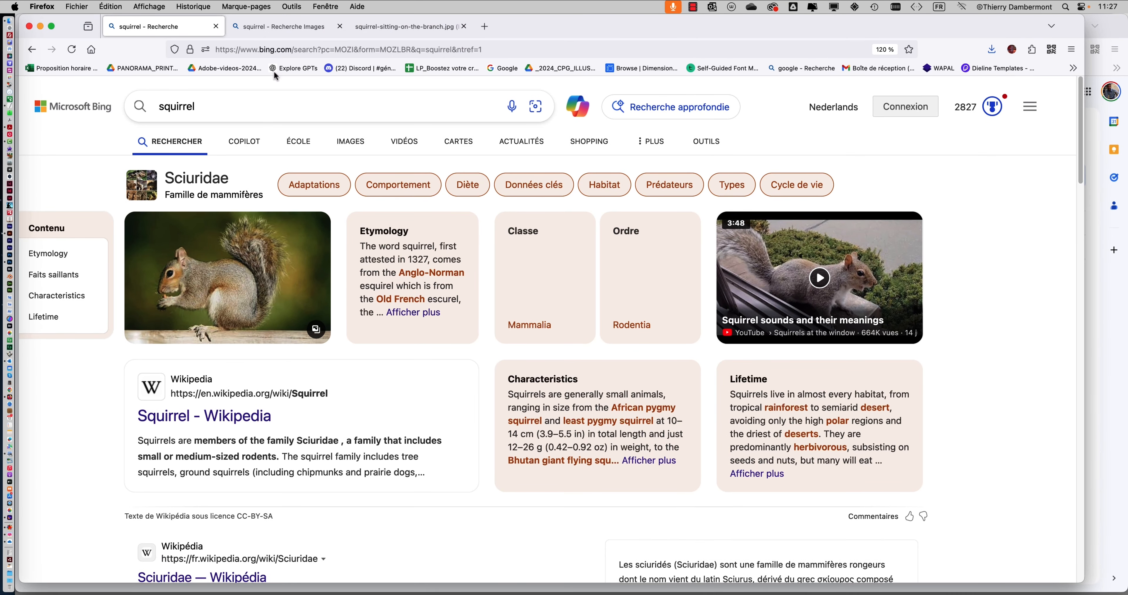
left_click_drag(1083, 582, 1127, 593)
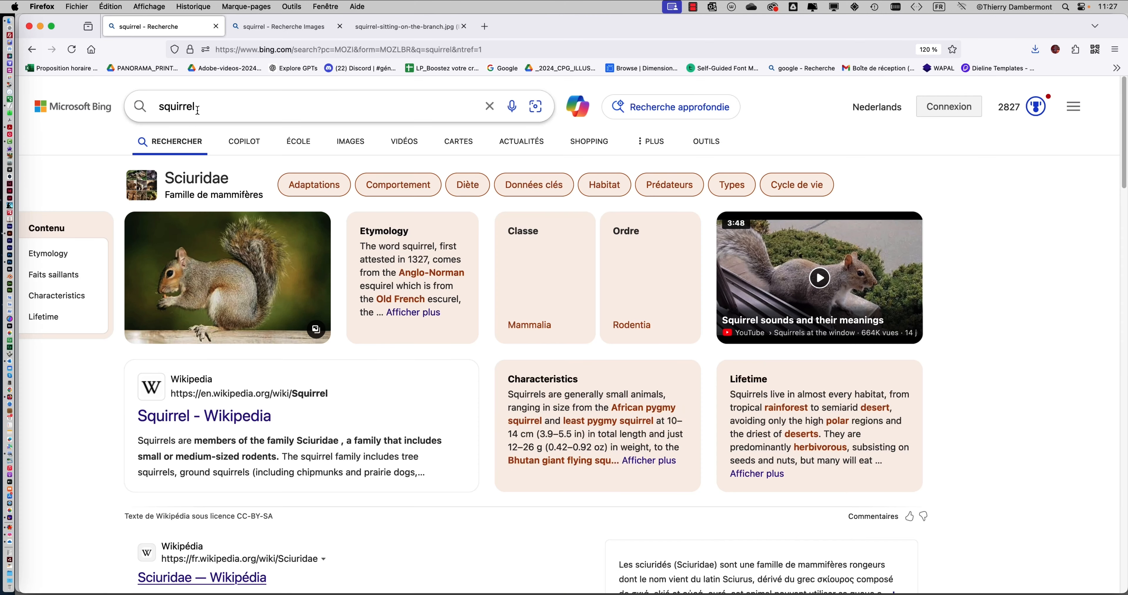
left_click(295, 27)
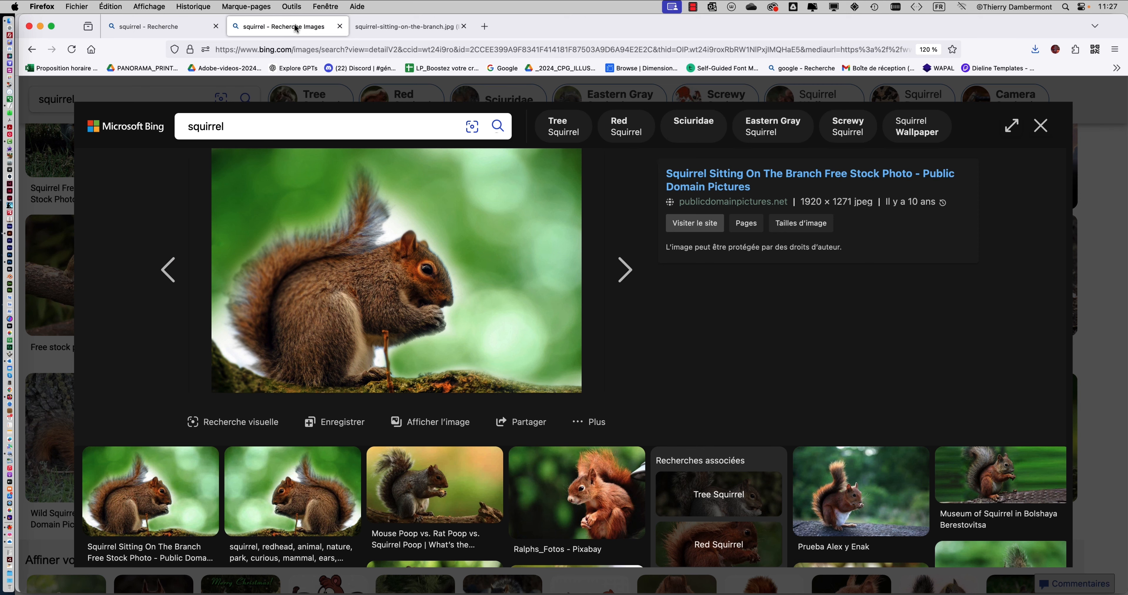
left_click(1040, 126)
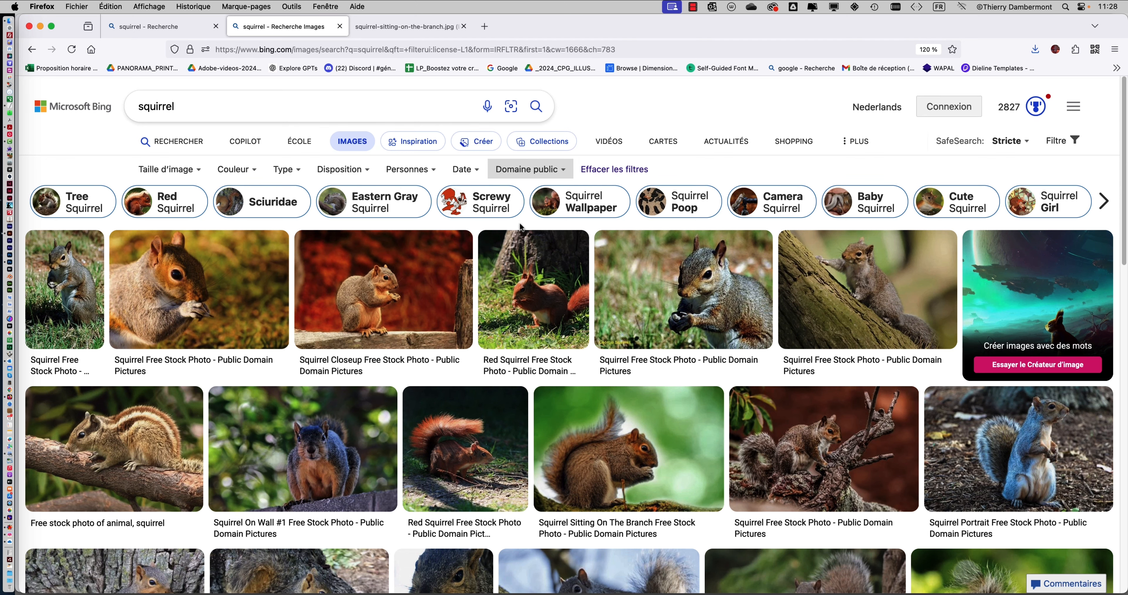
Open the "Squirrel Sitting On The Branch" photo from the image results at full size
scroll(520, 216, "down", 3)
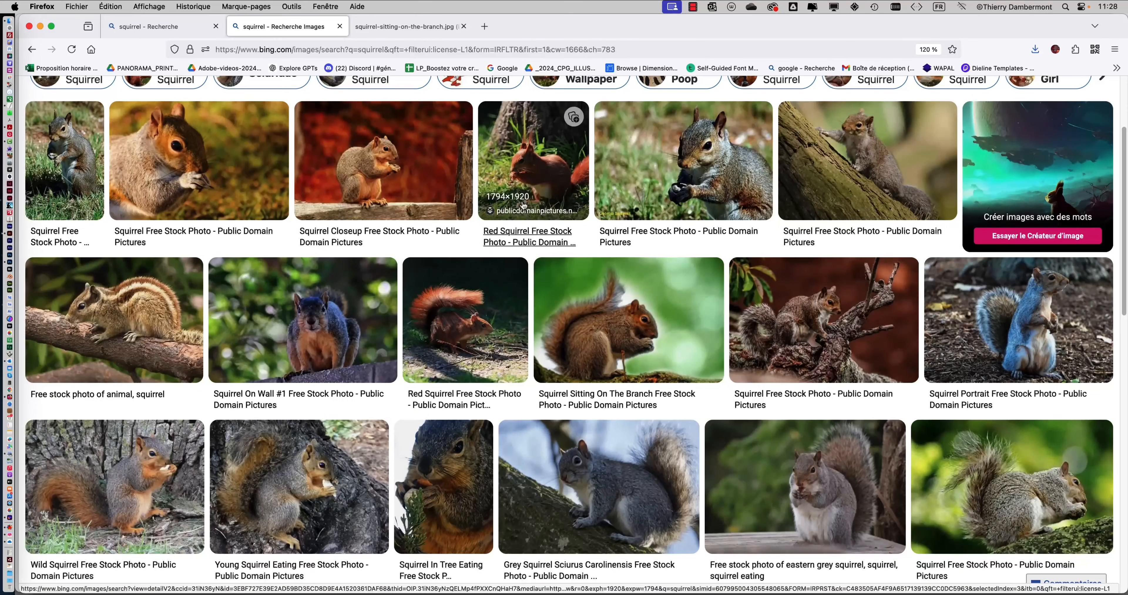
left_click(390, 31)
left_click(316, 28)
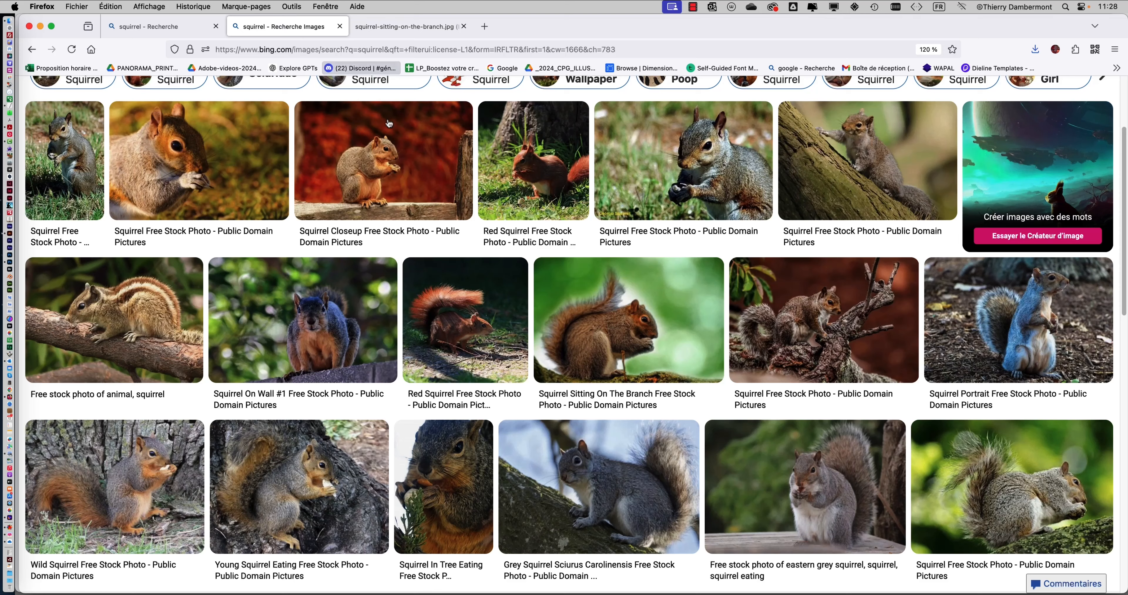
left_click(623, 310)
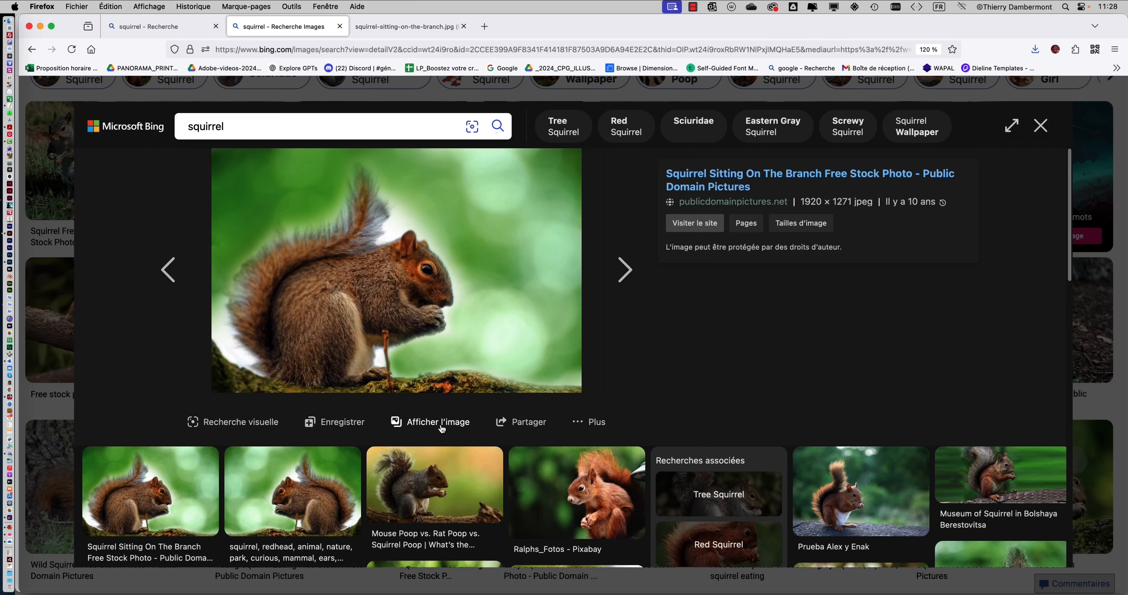
left_click(442, 424)
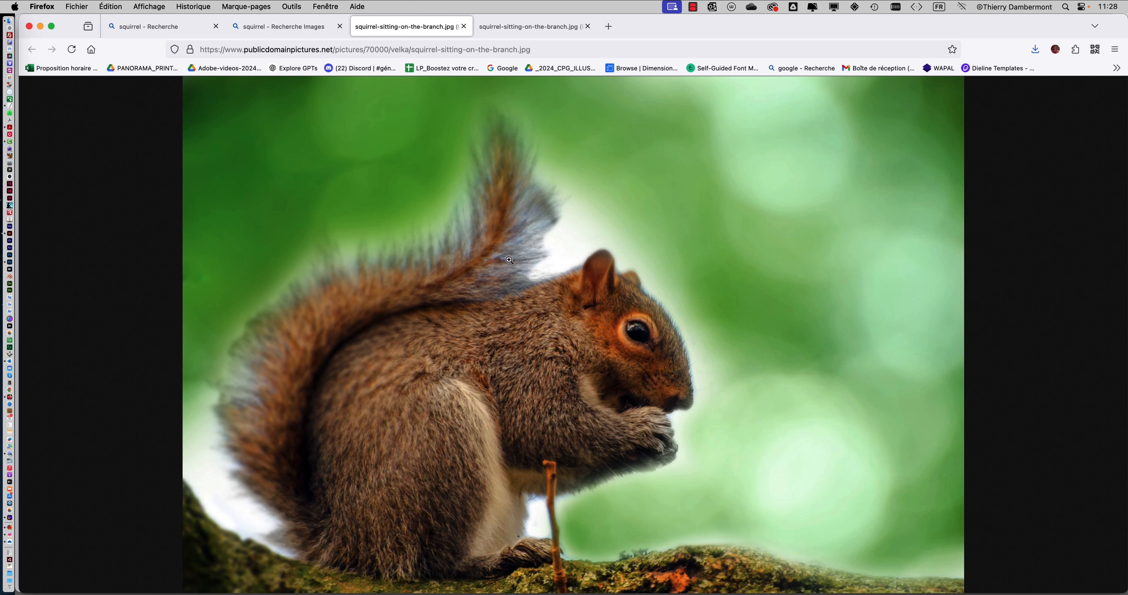
Use the save-image command on the full-size squirrel photo and minimize the browser window
right_click(639, 228)
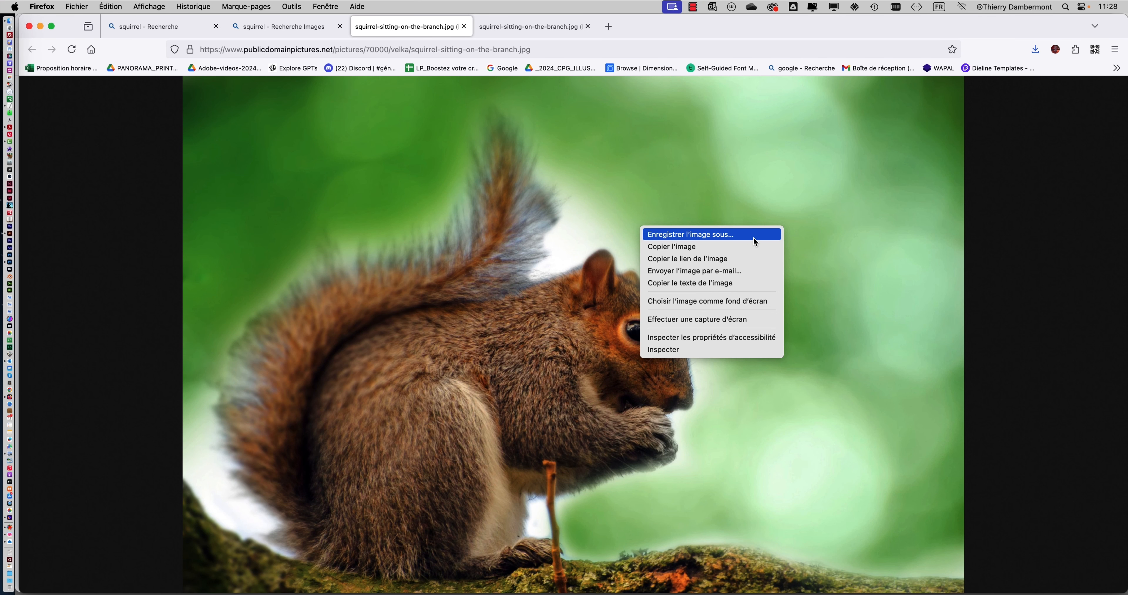
left_click(753, 236)
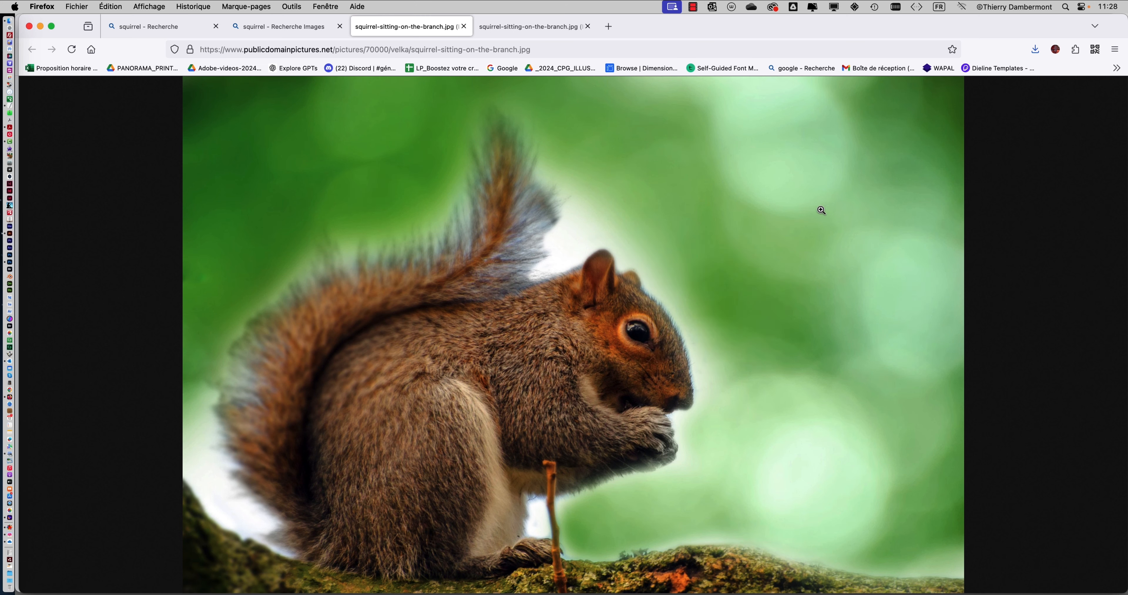
left_click(42, 27)
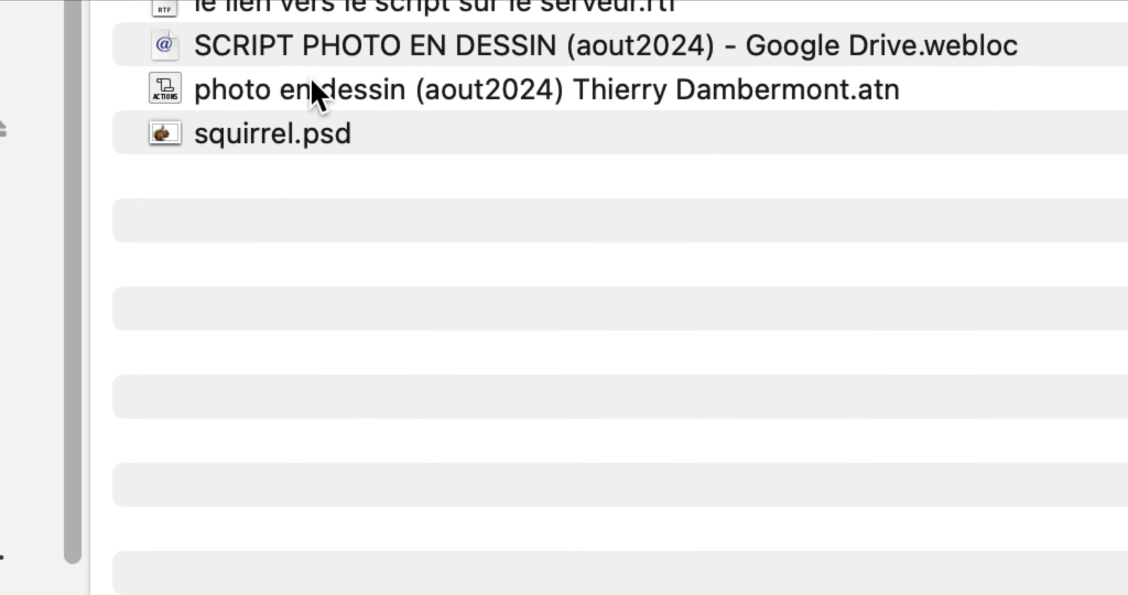
Select the "photo en dessin (aout2024)" .atn action file in Finder, then shrink and reposition the folder window
left_click(709, 123)
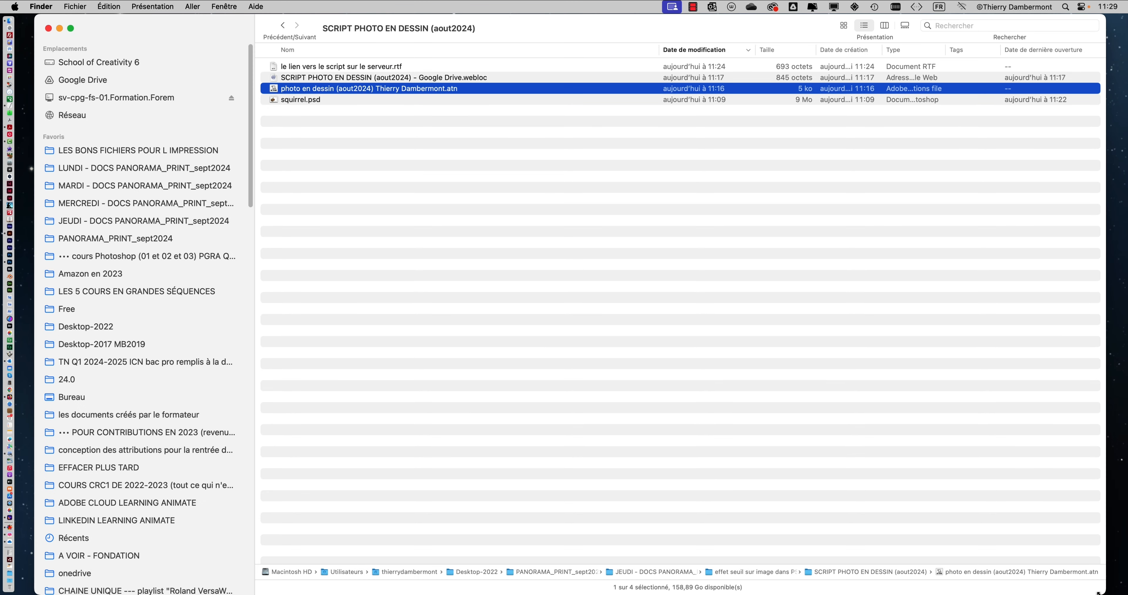
left_click_drag(1098, 591, 1003, 352)
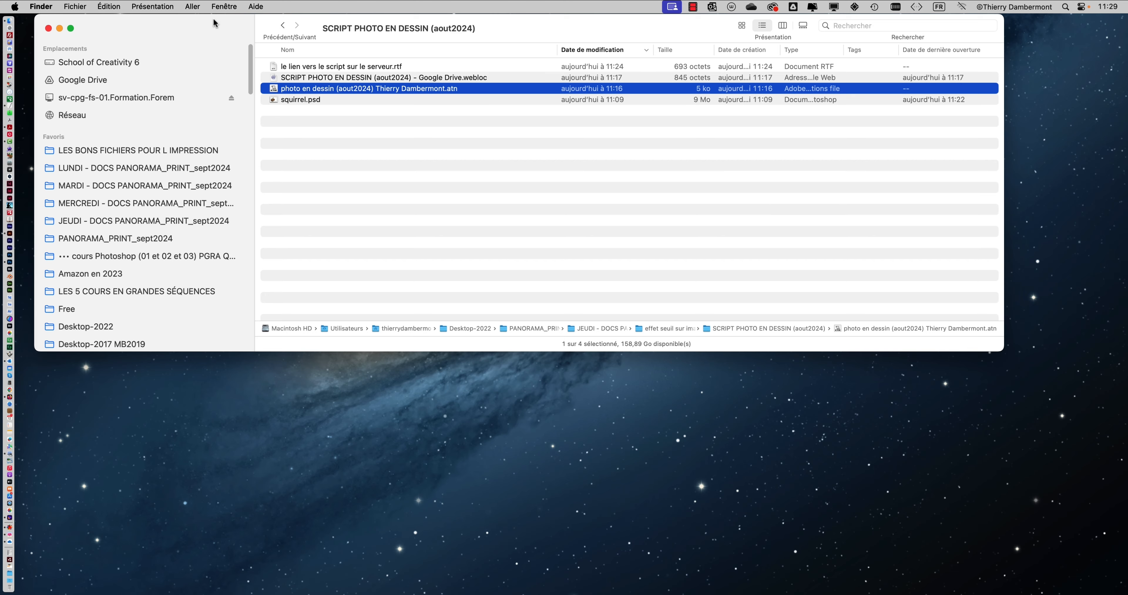
left_click_drag(216, 20, 216, 64)
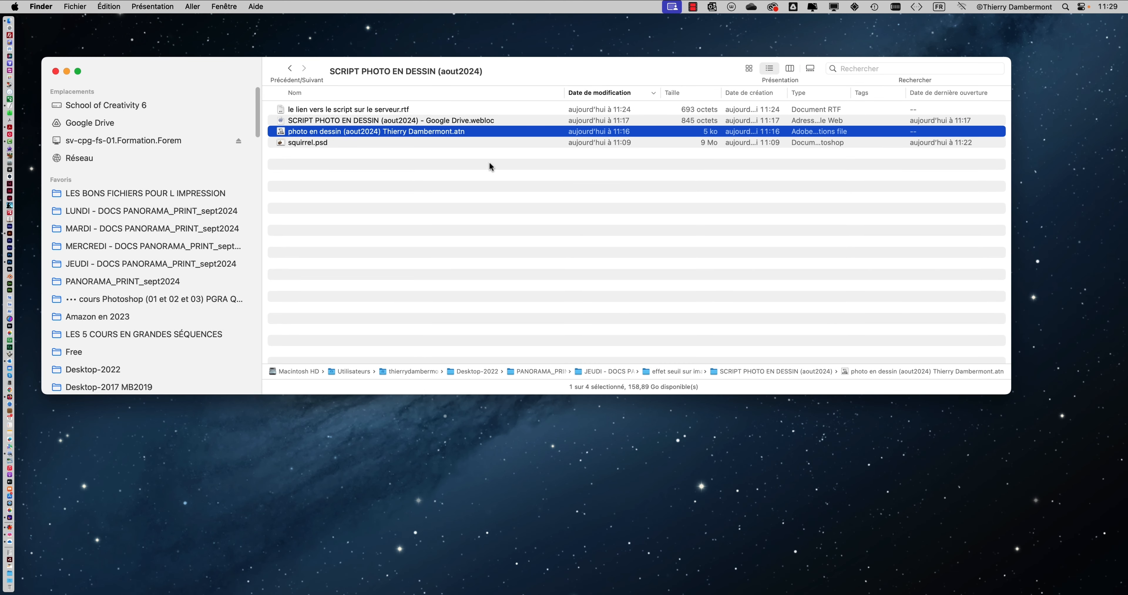
Switch to Photoshop and clear the workspace, keeping only the tools and options and hiding other applications
key("super+Tab")
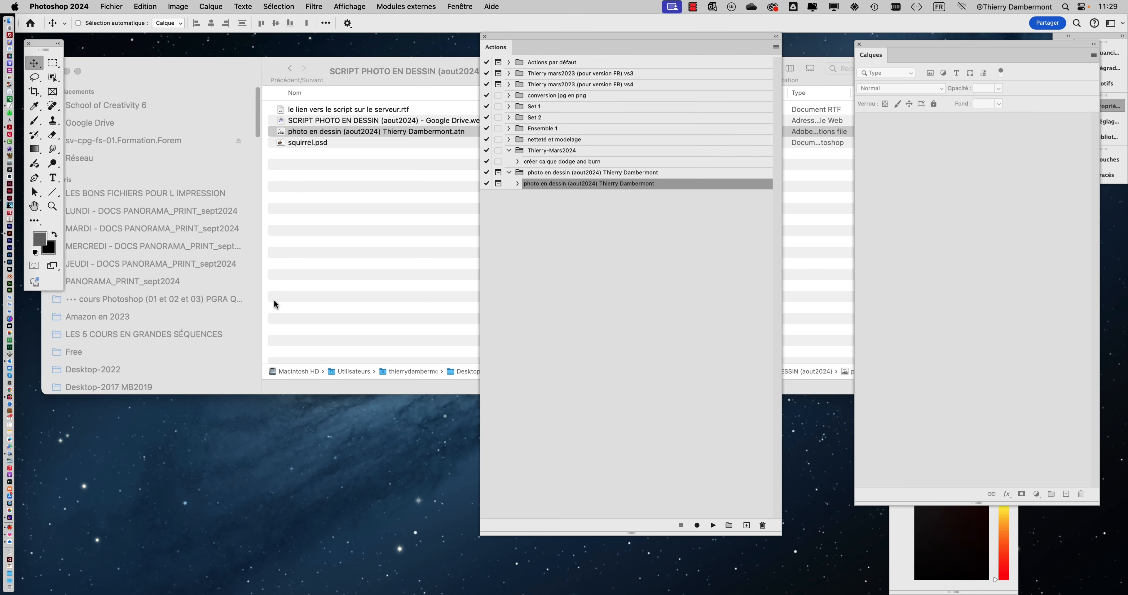
key("shift+Tab")
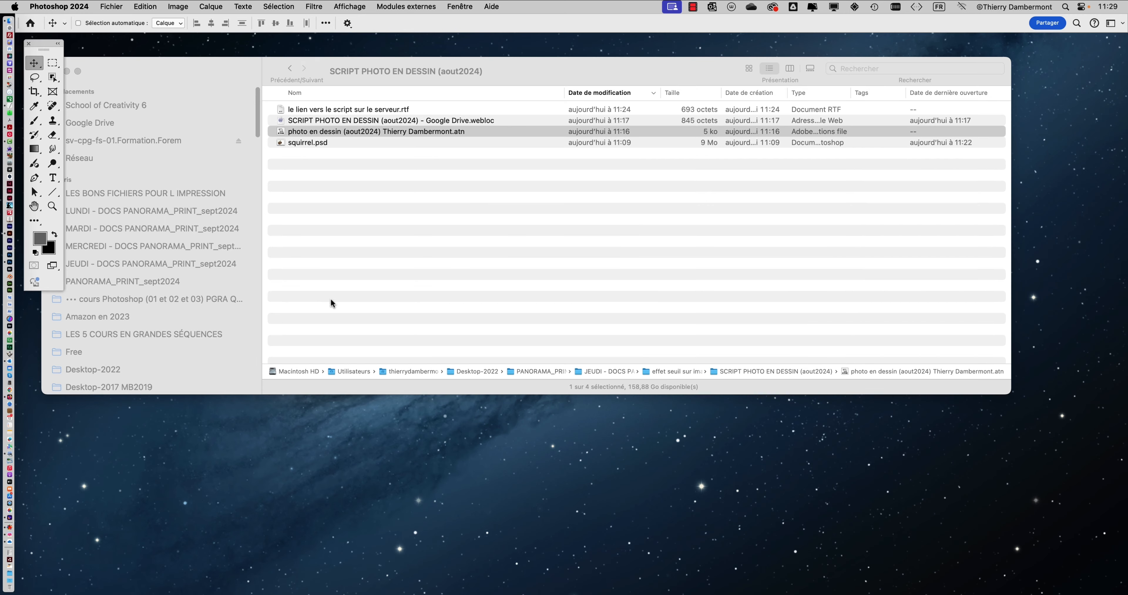
key("alt+super+h")
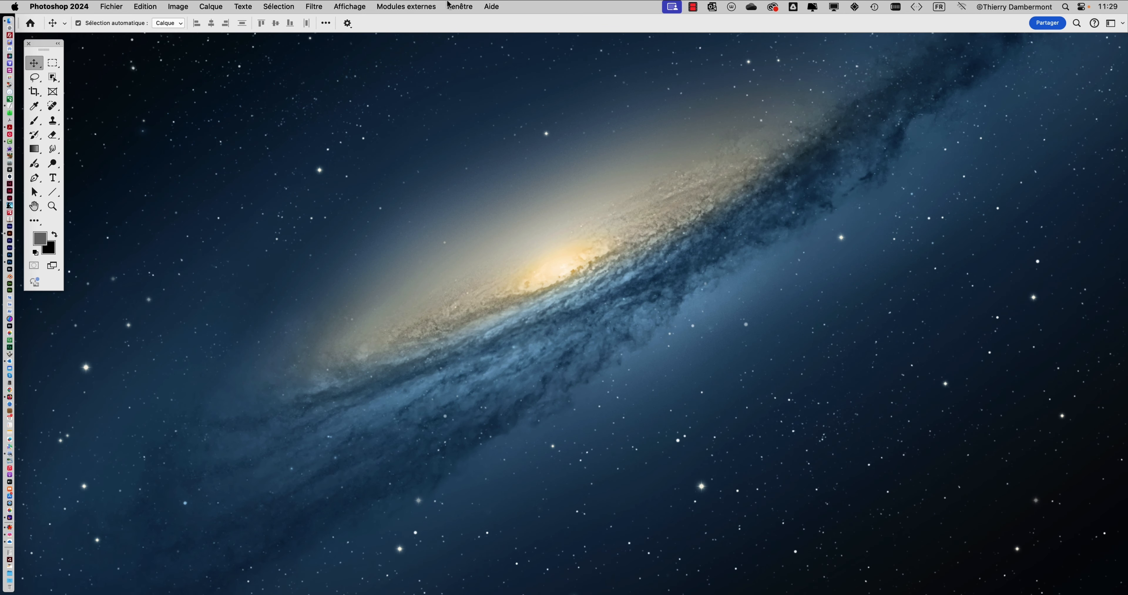
Display the Actions list, reduce its height and place it near the middle of the workspace
left_click(447, 5)
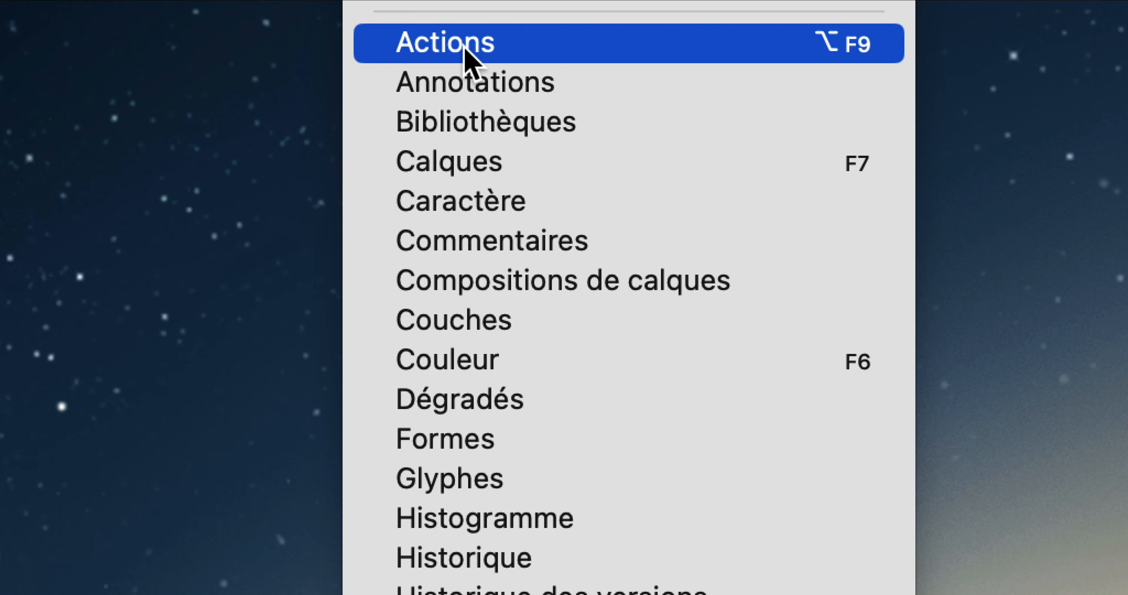
left_click(466, 52)
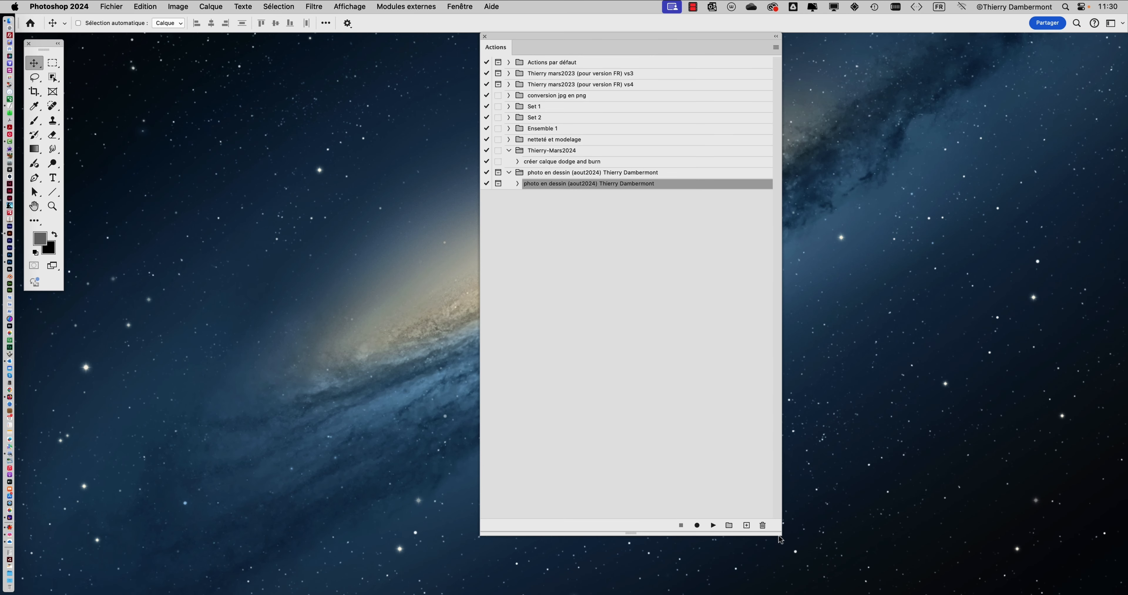
left_click_drag(780, 536, 769, 320)
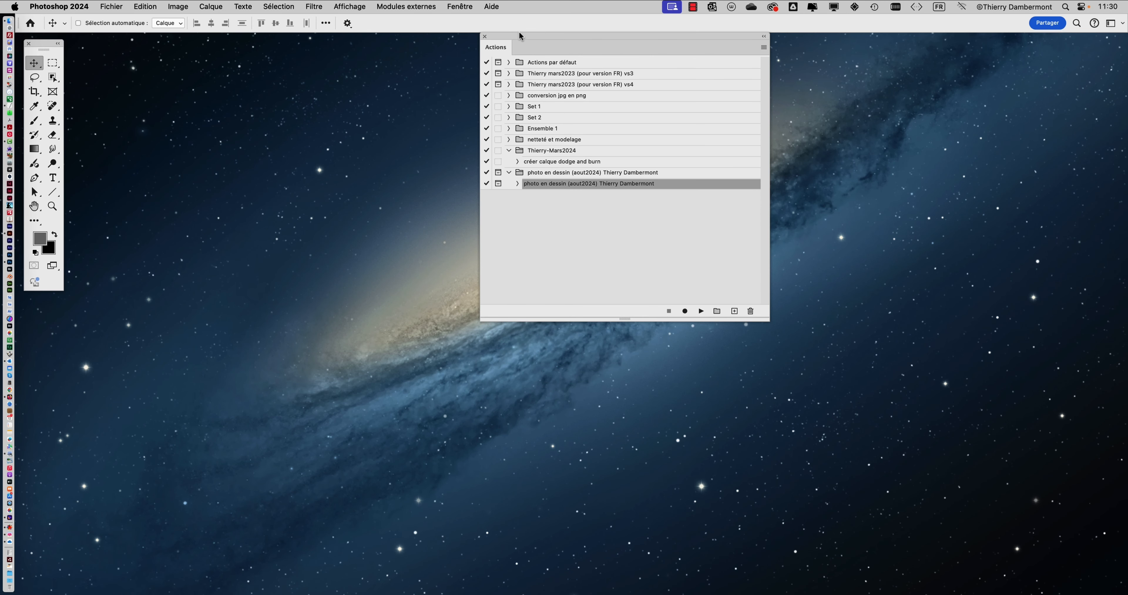
left_click_drag(525, 35, 643, 113)
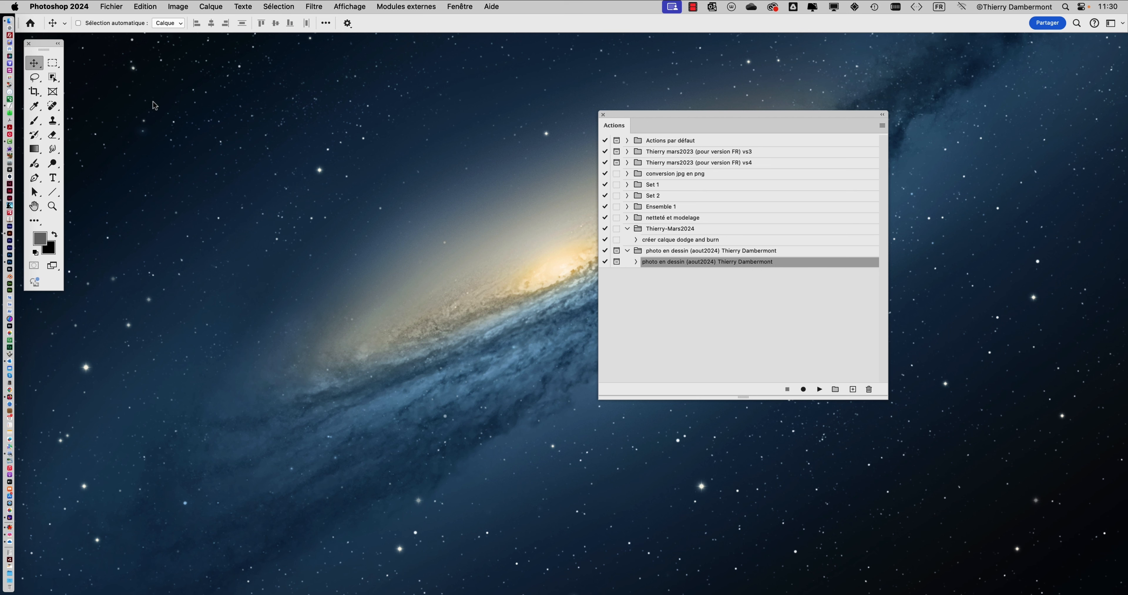
Look at the available Scripts commands without running any of them
left_click(112, 6)
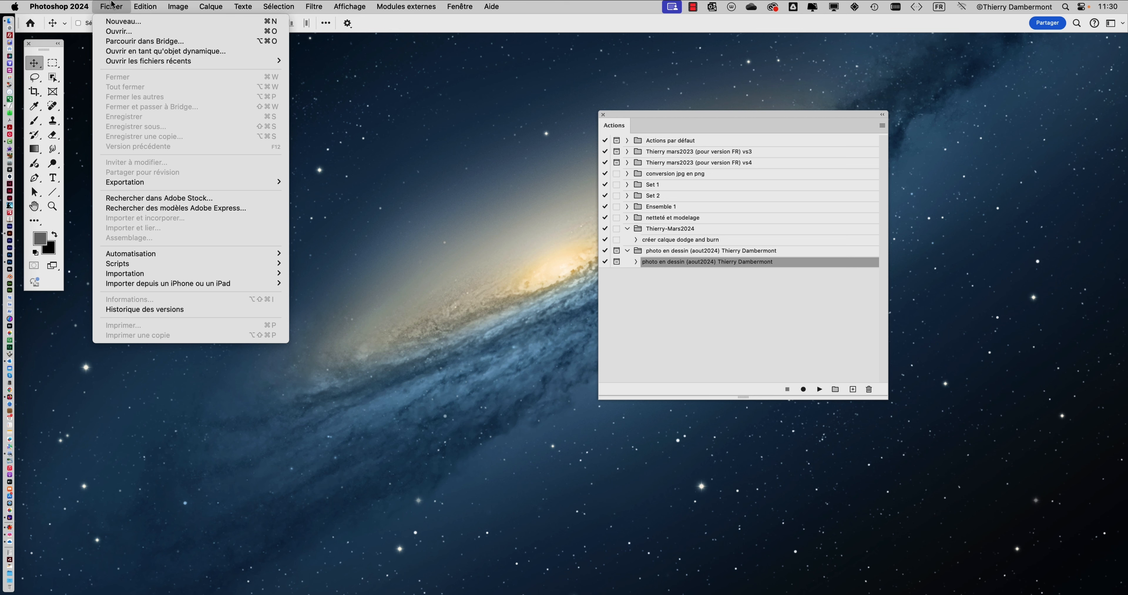
mouse_move(130, 267)
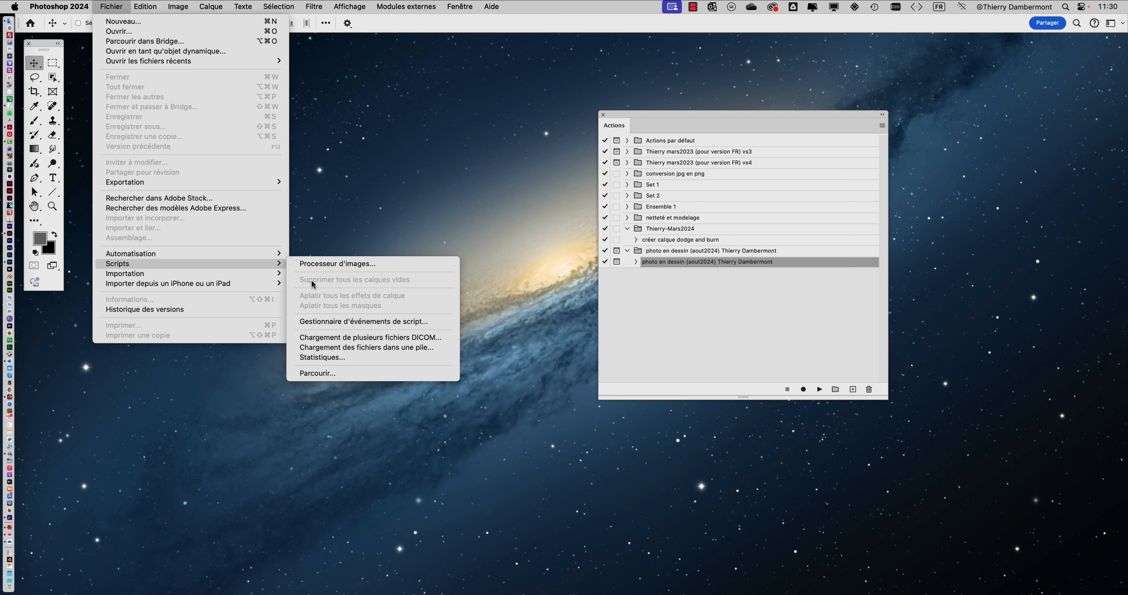
left_click(695, 114)
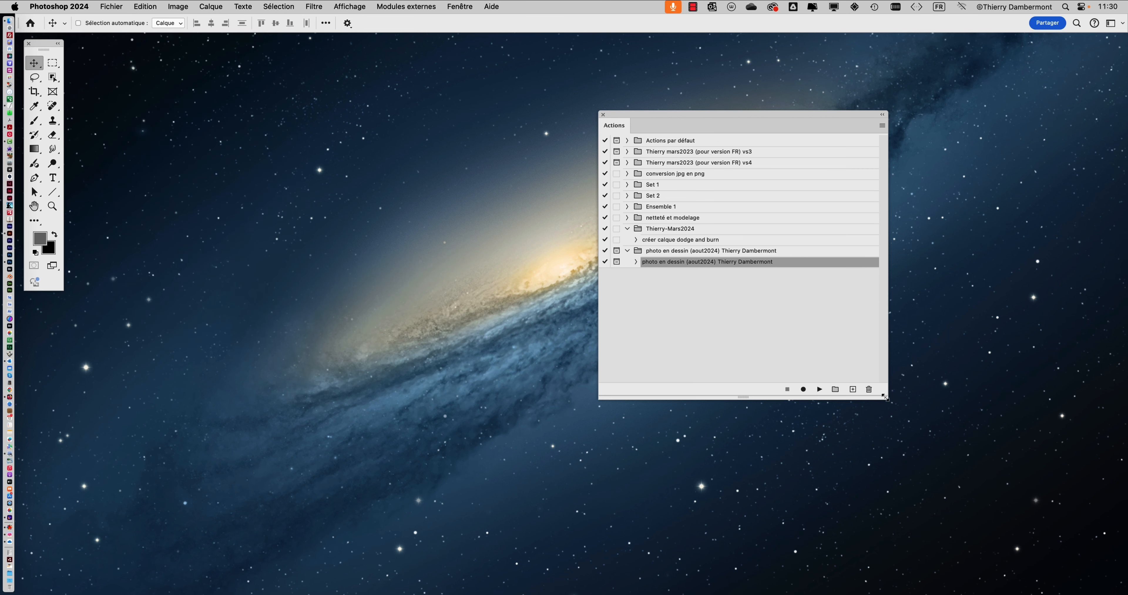
Reposition and enlarge the Actions window, and expand the "photo en dessin (aout2024)" action to list its recorded steps
left_click_drag(887, 399, 832, 389)
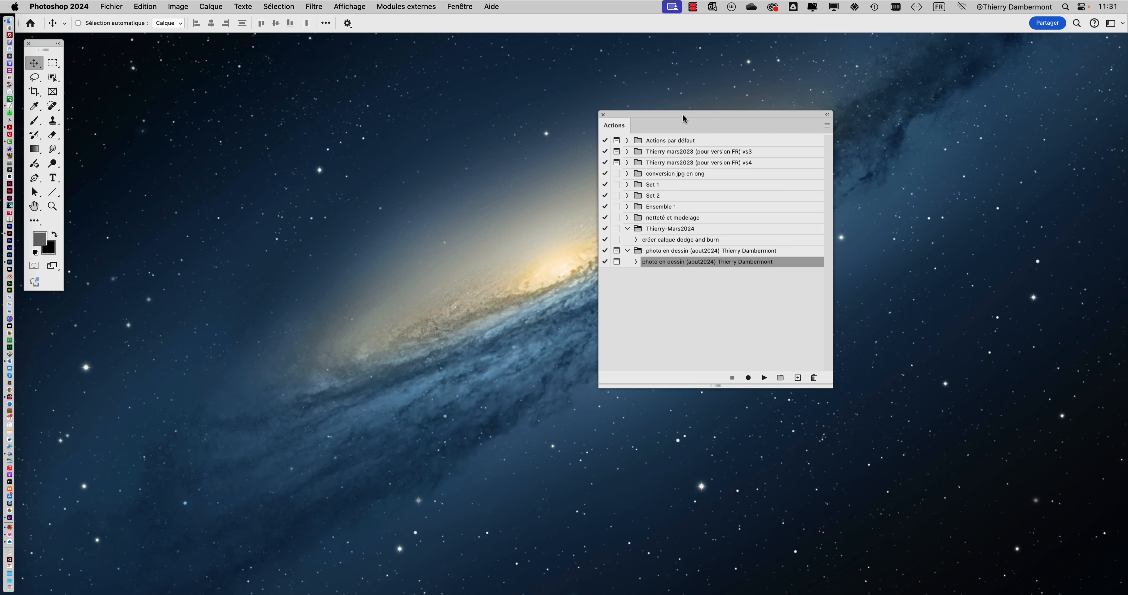
left_click_drag(682, 113, 471, 58)
left_click_drag(617, 329, 783, 500)
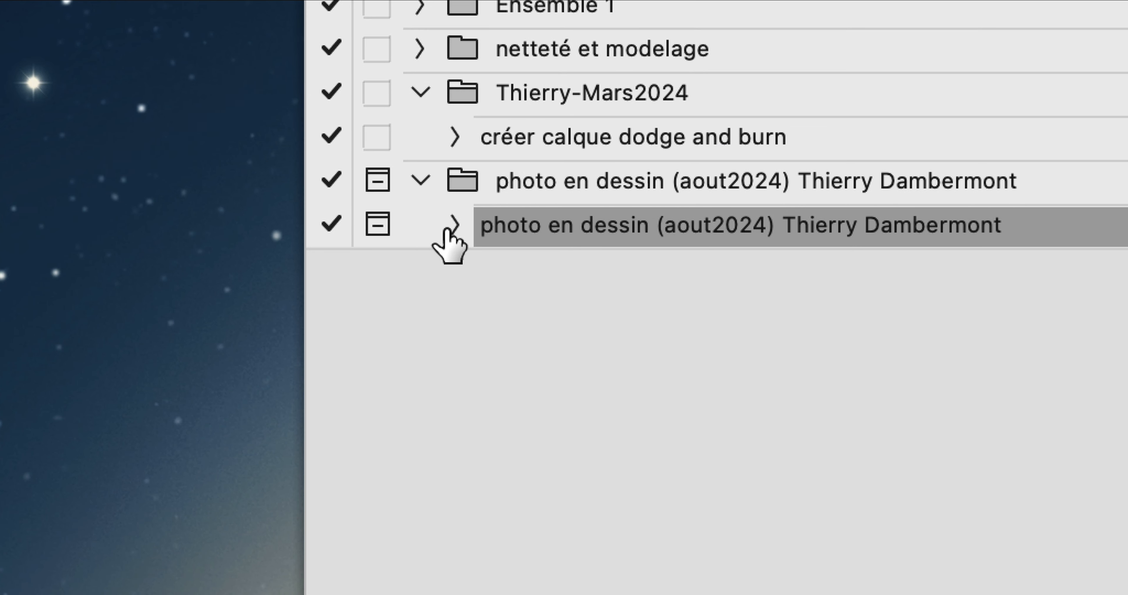
left_click(453, 225)
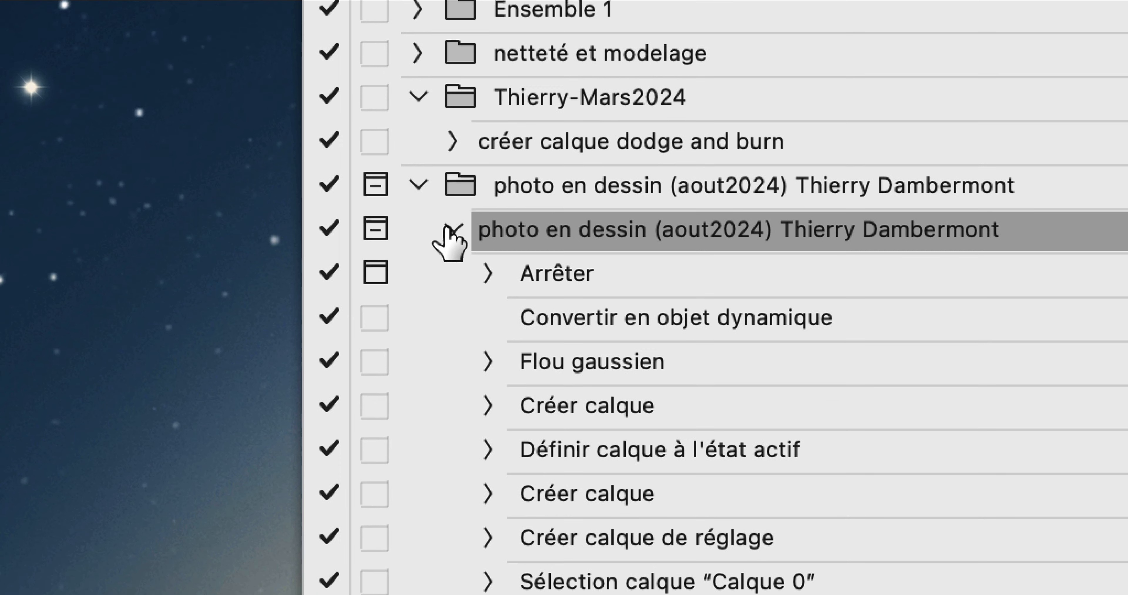
Collapse the recorded steps of the "photo en dessin (aout2024)" action, then shrink and reposition the Actions window
left_click(453, 230)
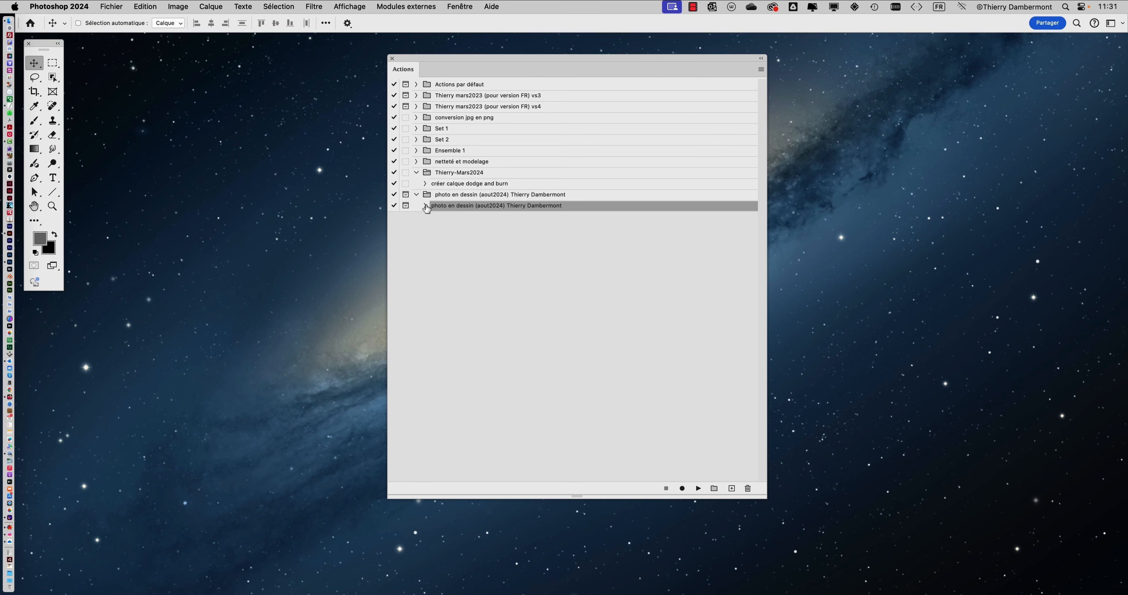
left_click_drag(765, 497, 642, 318)
left_click_drag(474, 58, 788, 121)
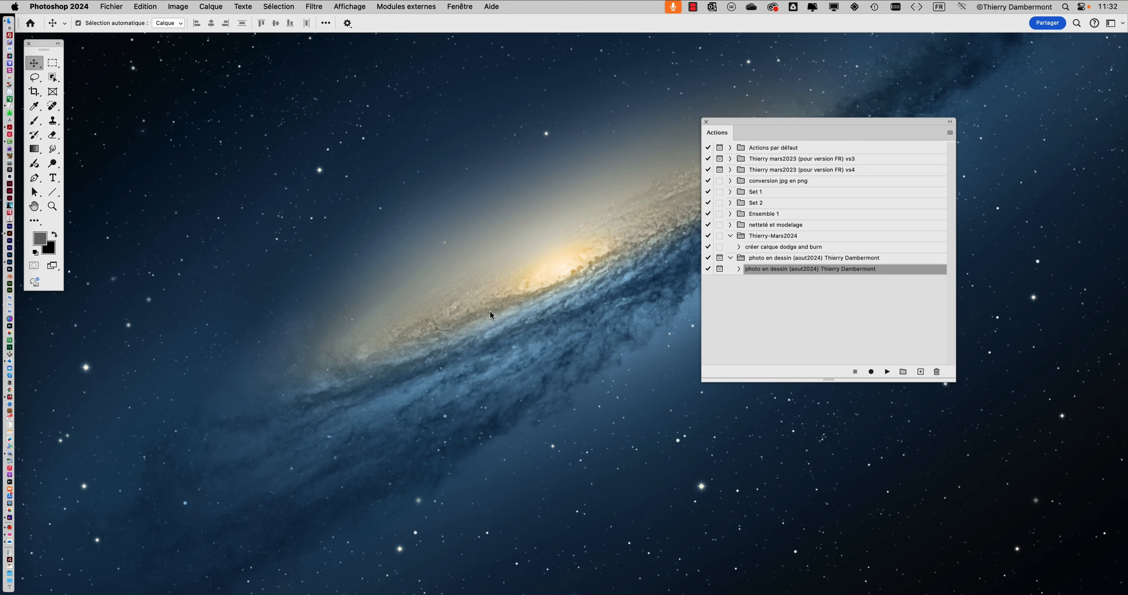
key("super+Tab")
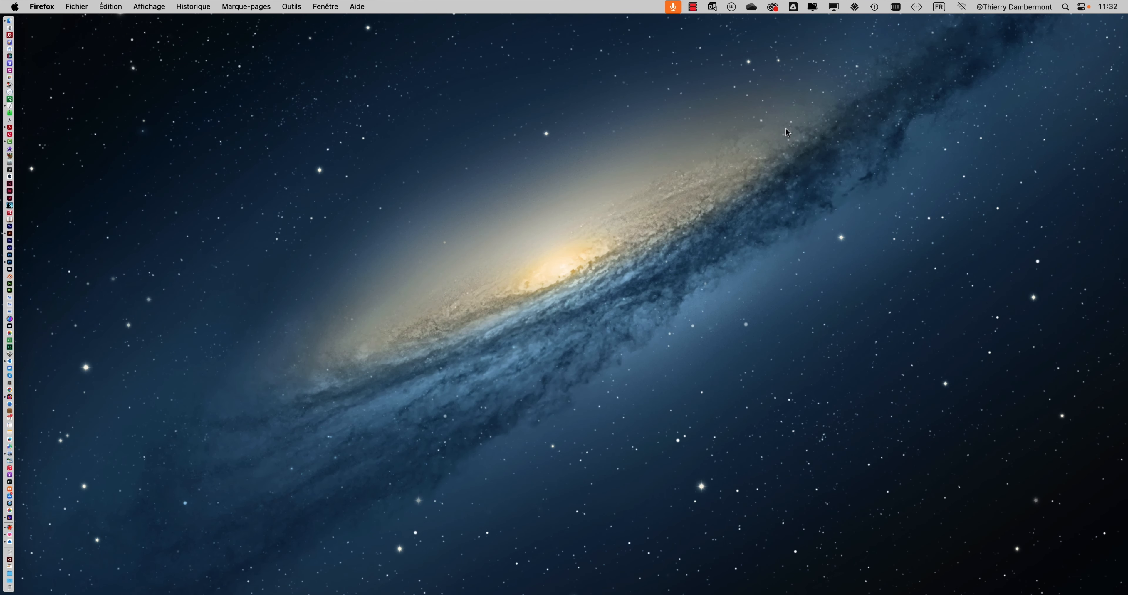
key("super+Tab")
left_click_drag(785, 121, 615, 90)
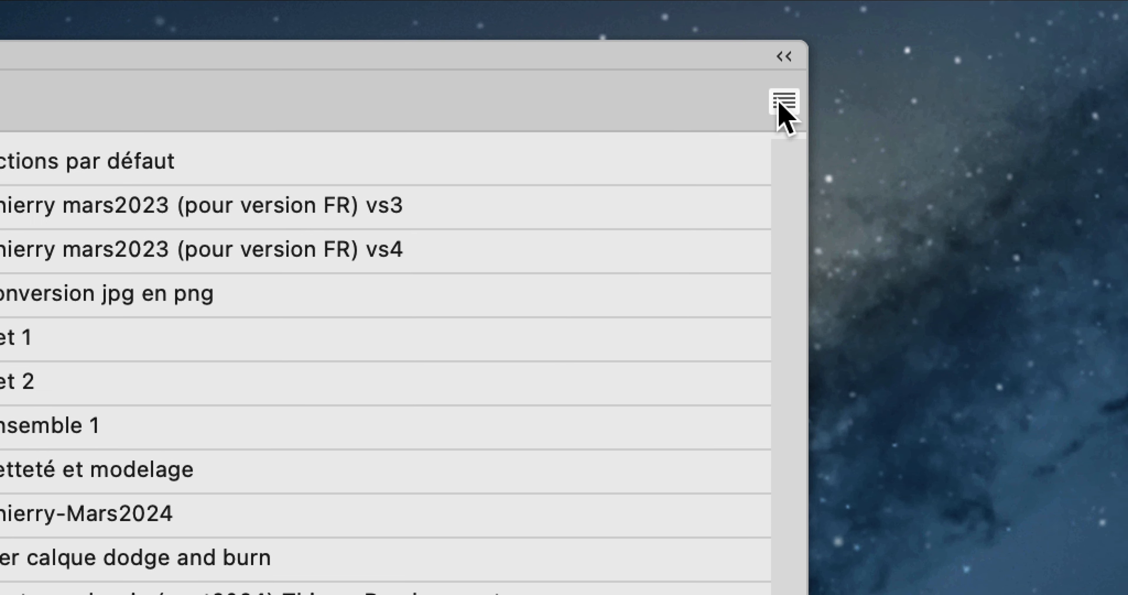
Load the "photo en dessin (aout2024)" .atn action file from the SCRIPT PHOTO EN DESSIN (aout2024) folder
left_click(778, 103)
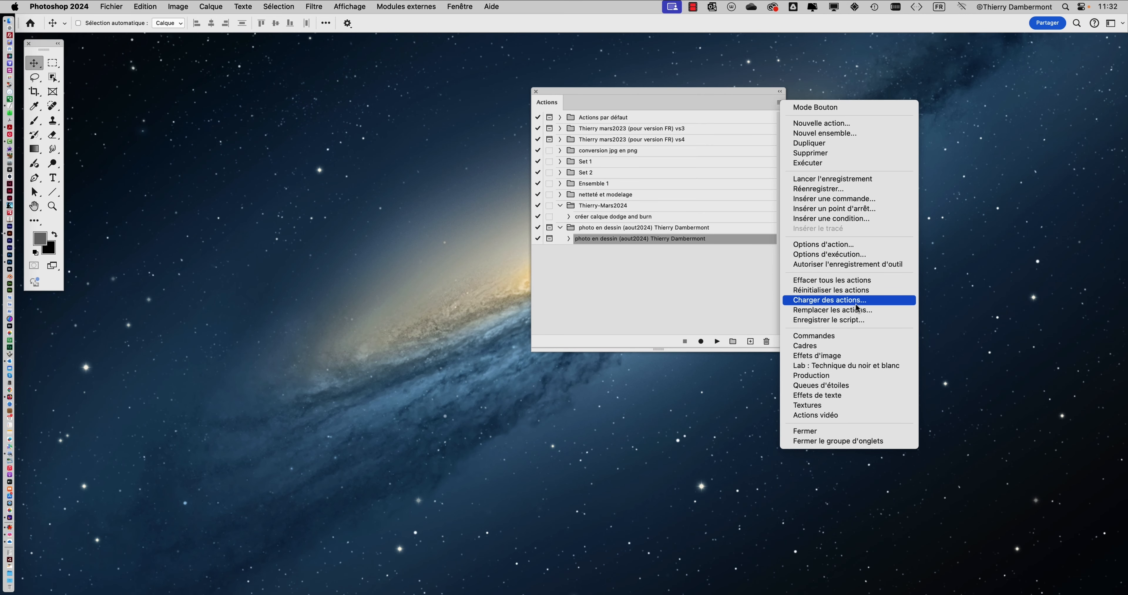
left_click(855, 302)
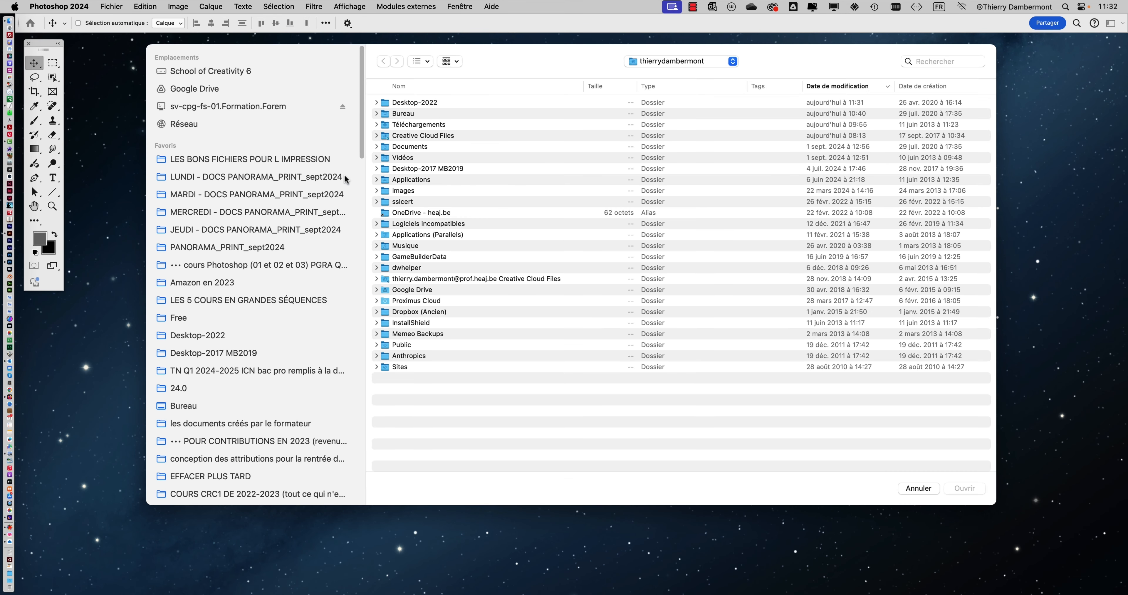
left_click(238, 232)
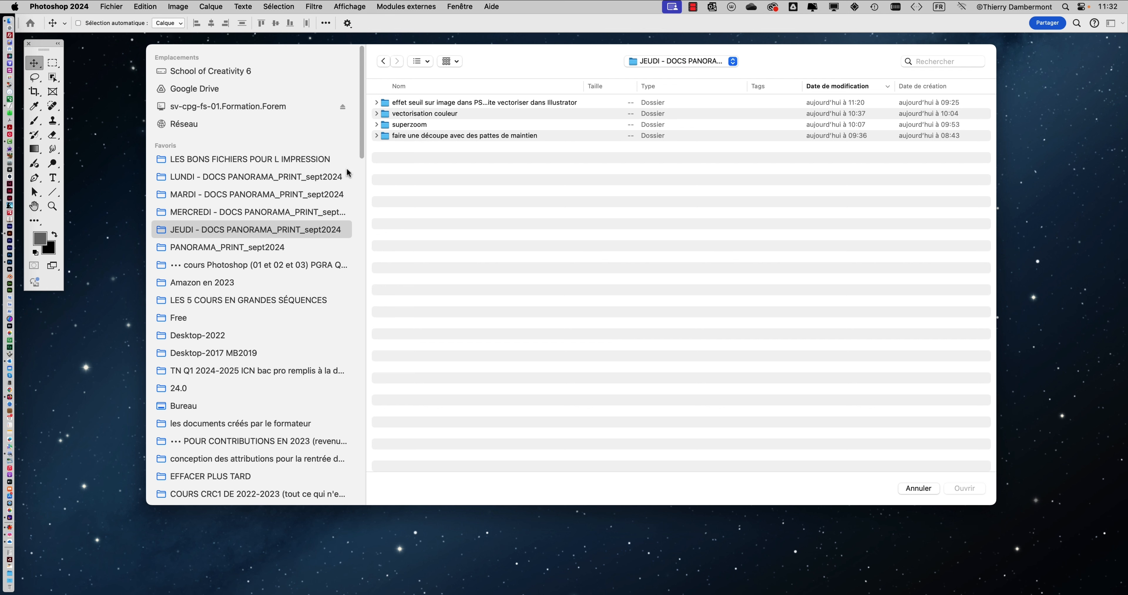
left_click(376, 103)
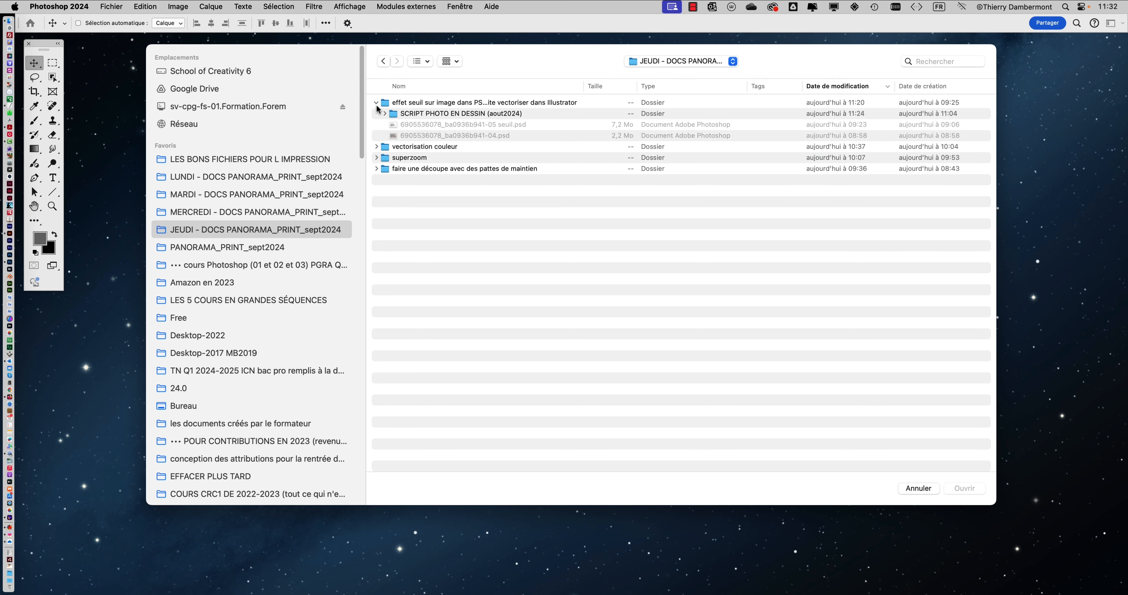
left_click(384, 114)
left_click(523, 148)
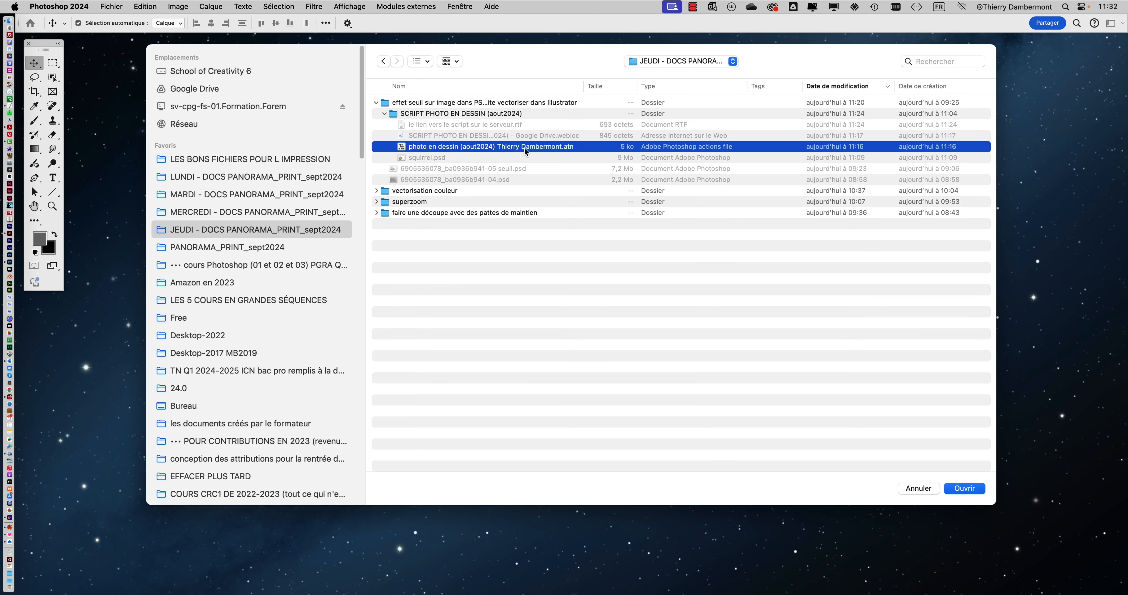
left_click(974, 488)
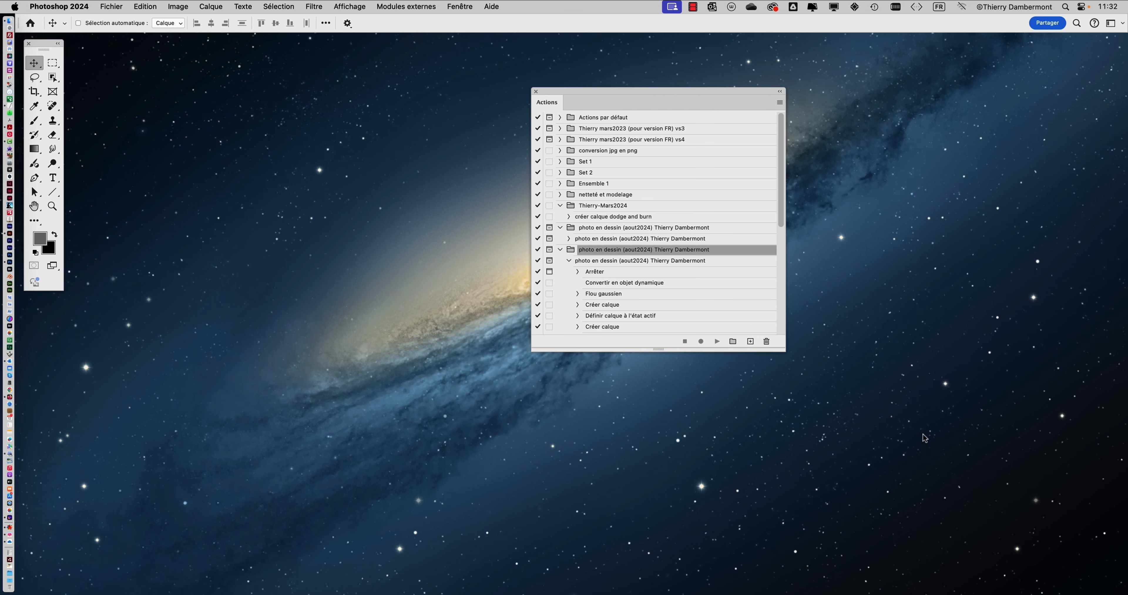
Enlarge the Actions window and collapse the first "photo en dessin (aout2024)" set, leaving the newly loaded copy expanded
left_click_drag(781, 350, 882, 505)
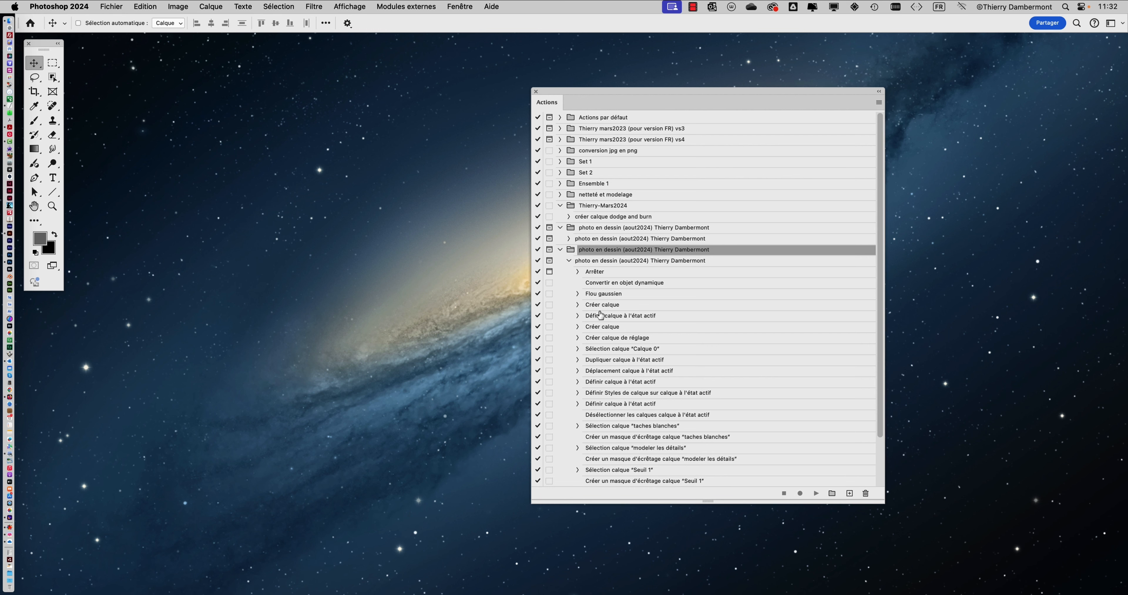
left_click(561, 250)
left_click(560, 227)
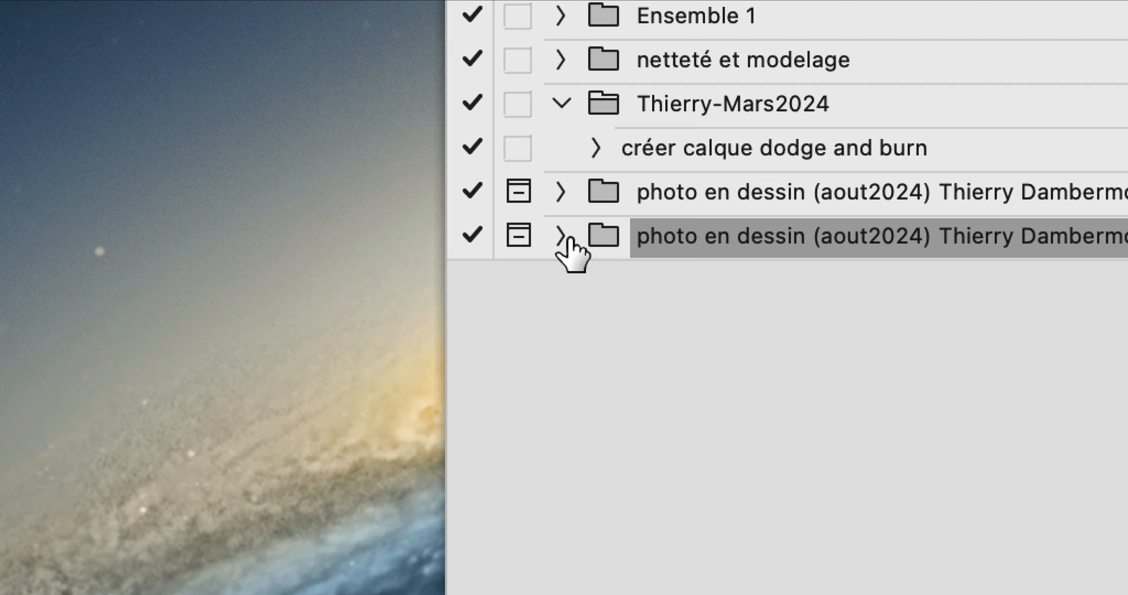
left_click(561, 236)
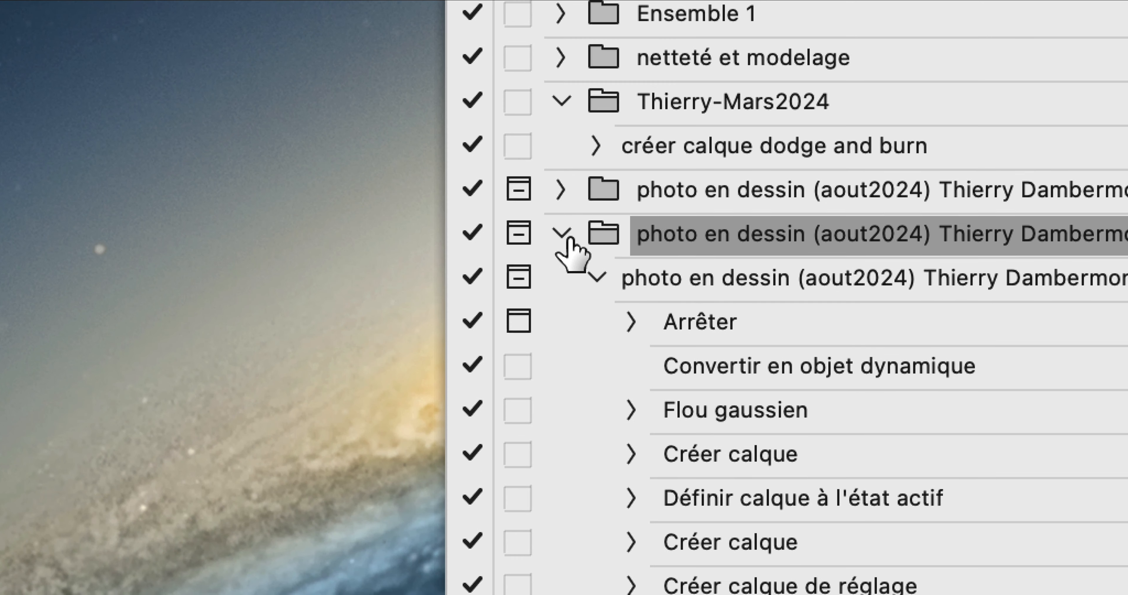
left_click(562, 235)
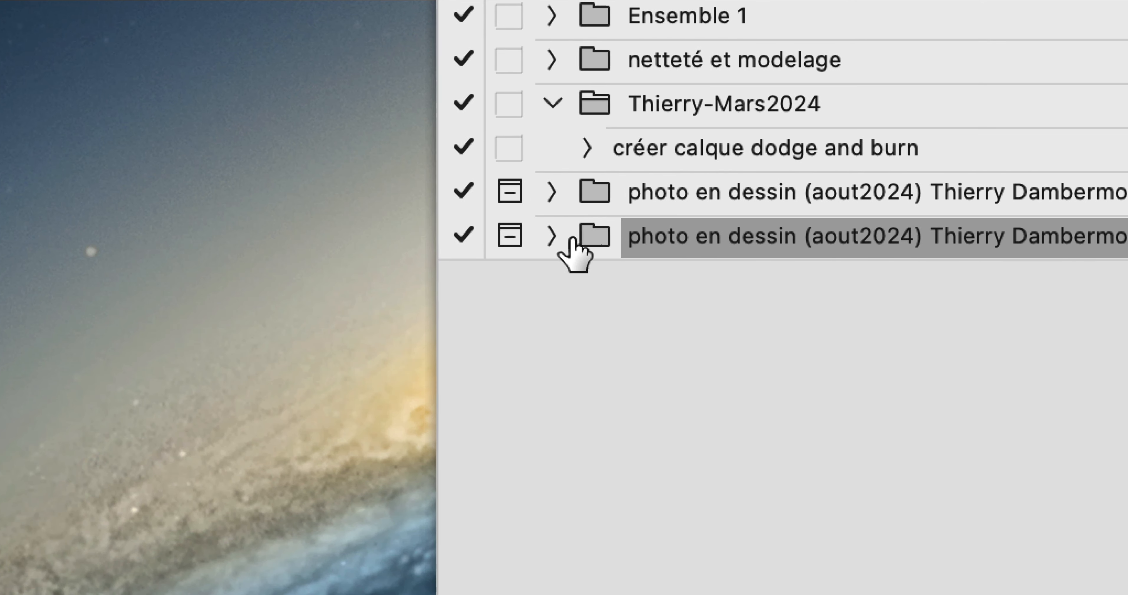
left_click(562, 236)
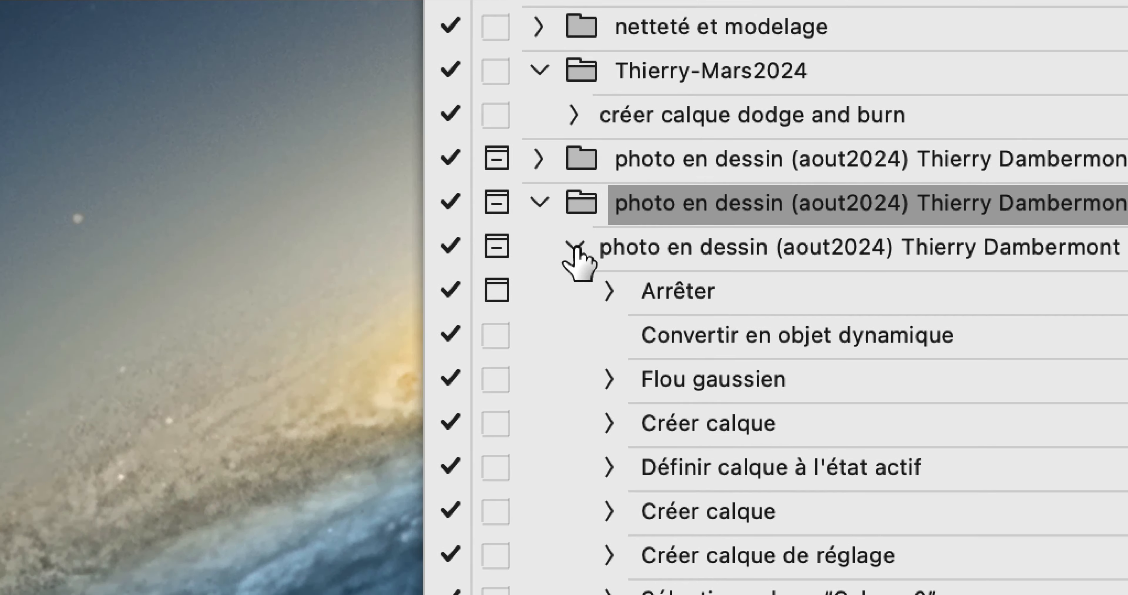
Collapse the action inside the newly loaded "photo en dessin (aout2024)" set and delete this duplicate set
left_click(542, 255)
left_click(584, 256)
left_click(587, 240)
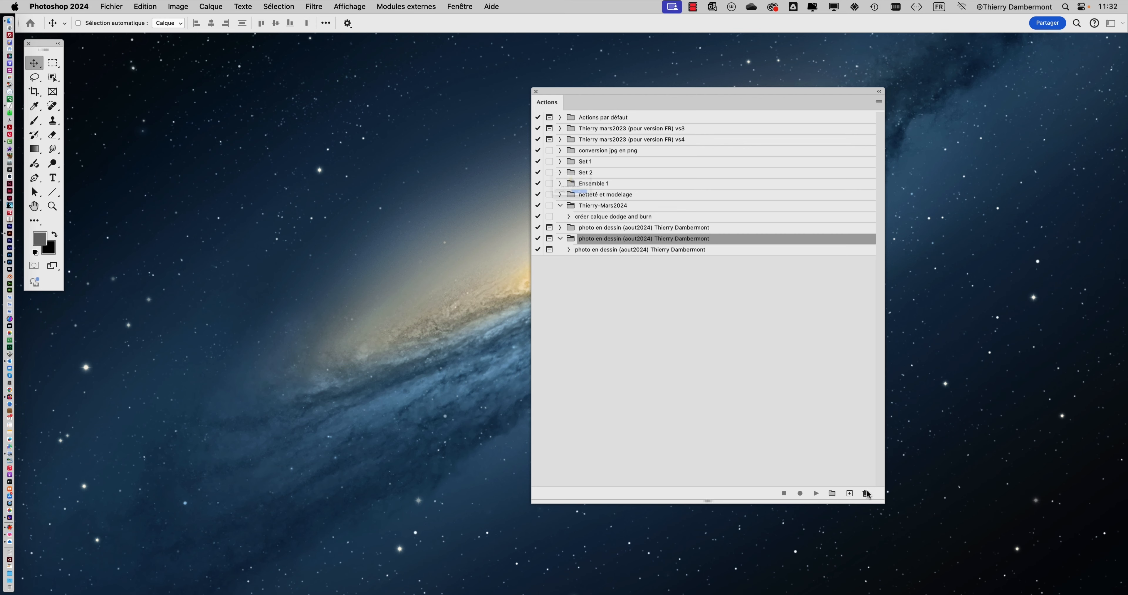
left_click(866, 493)
left_click(604, 218)
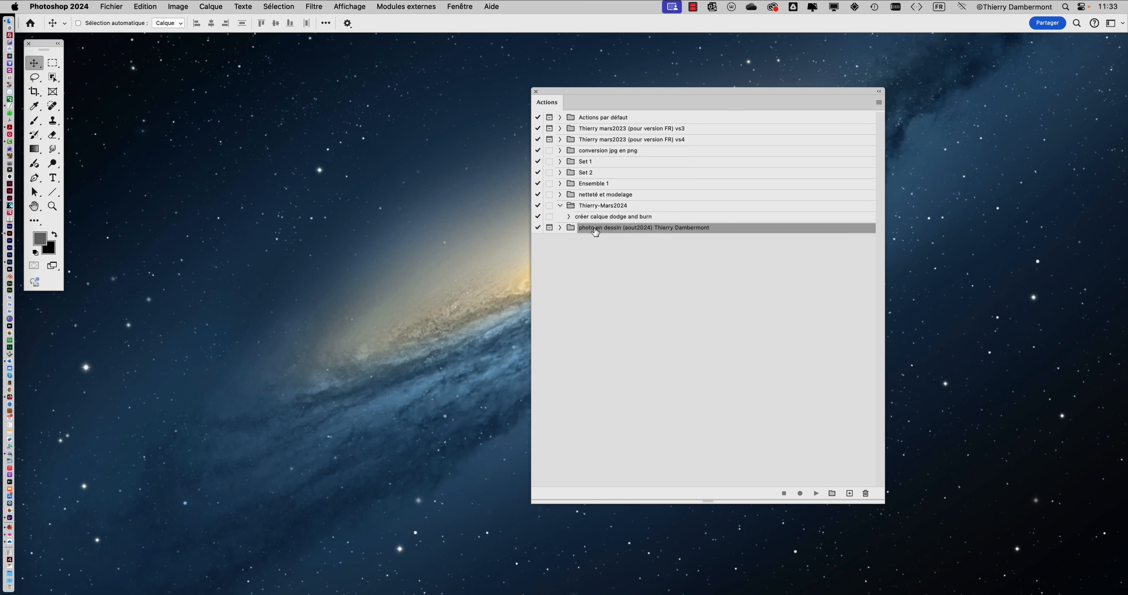
Open squirrel.psd from the SCRIPT PHOTO EN DESSIN (aout2024) folder and enlarge its window, with the Actions window moved aside
key("super+Tab")
key("super+Tab")
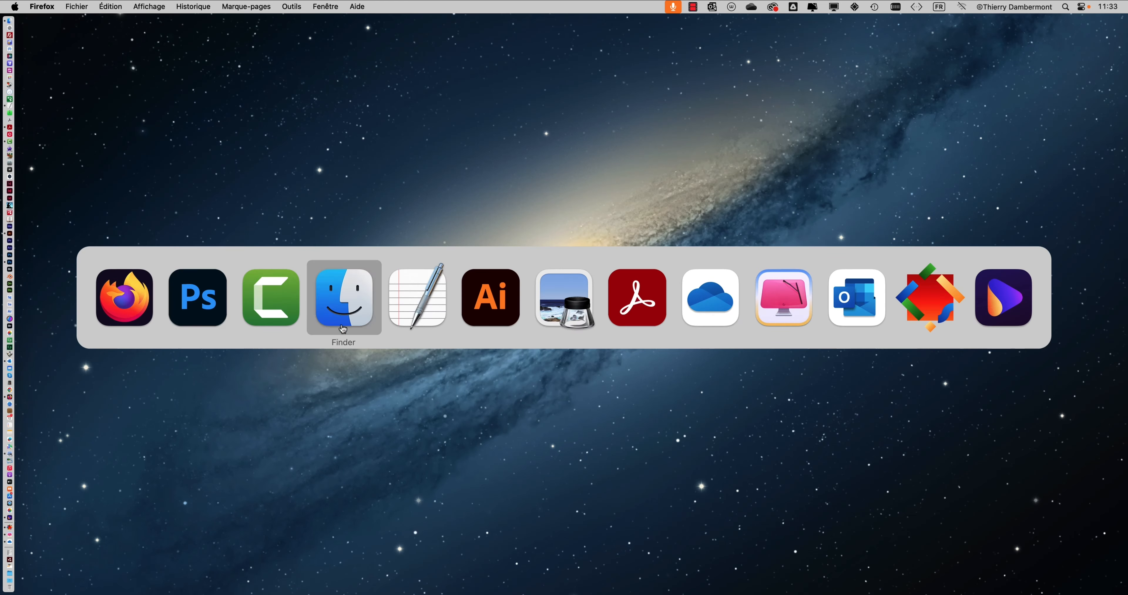
left_click(110, 7)
left_click(114, 33)
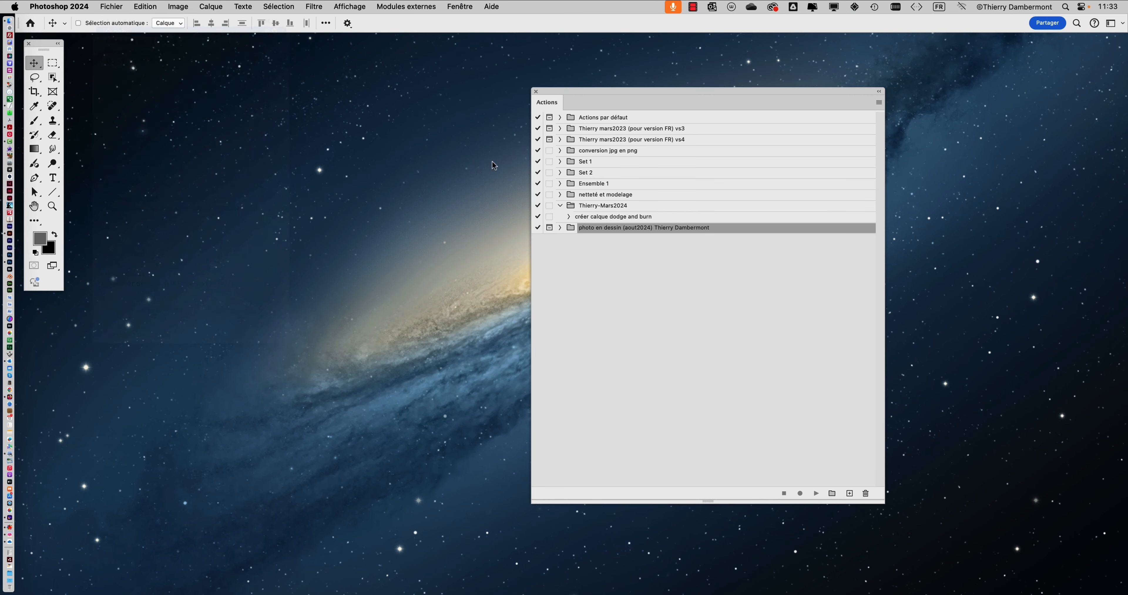
left_click(454, 179)
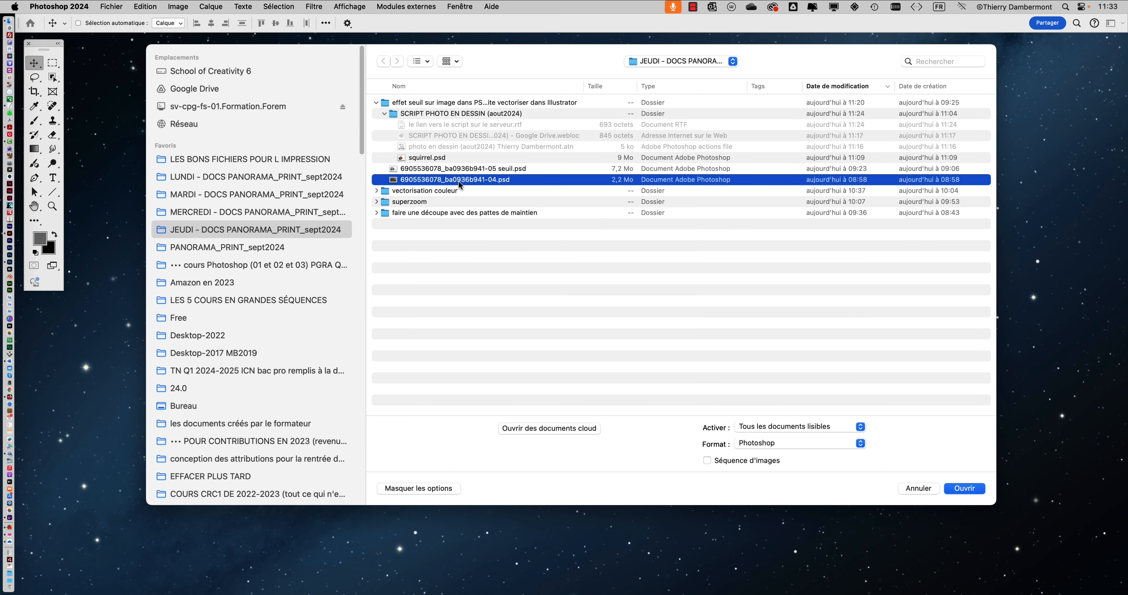
left_click(406, 157)
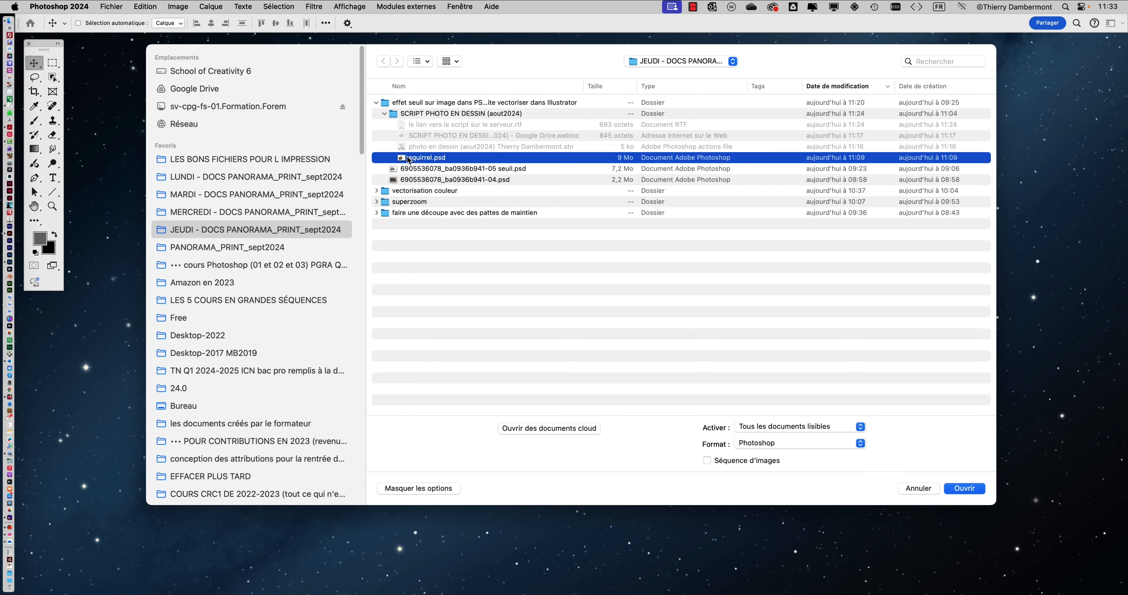
left_click(955, 488)
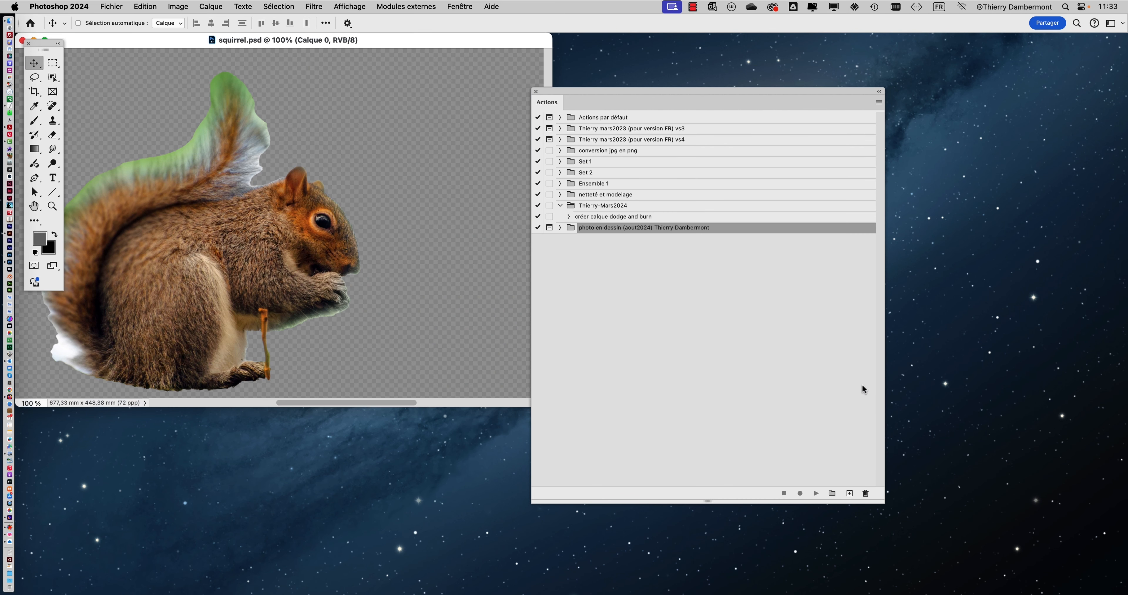
left_click_drag(586, 89, 919, 80)
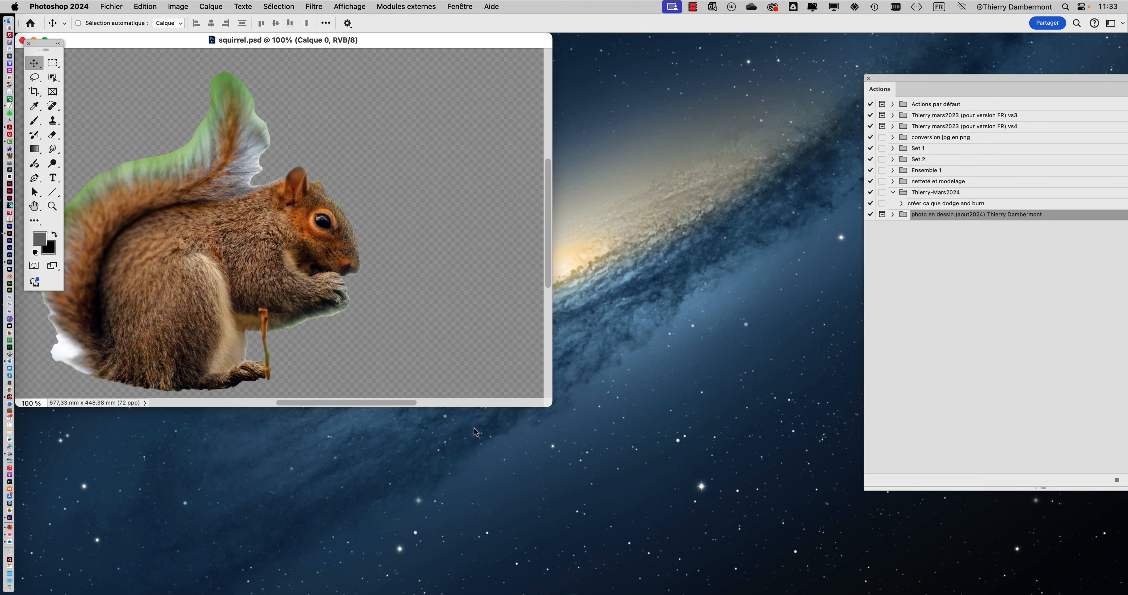
left_click_drag(554, 400, 679, 564)
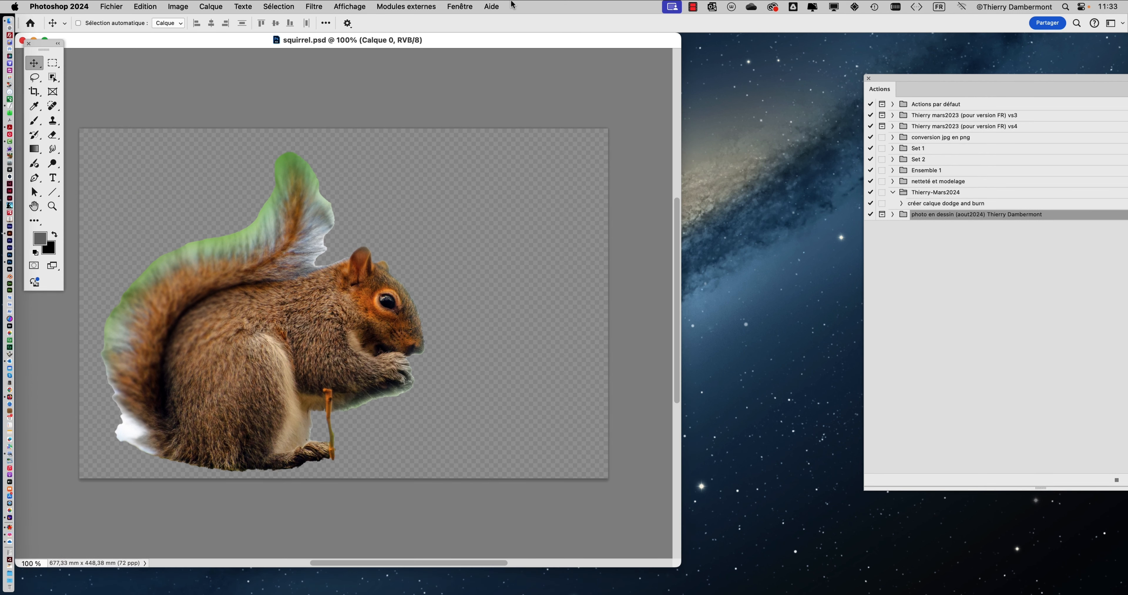
Display the Calques (Layers) window, place it next to the squirrel and reduce its size
left_click(460, 7)
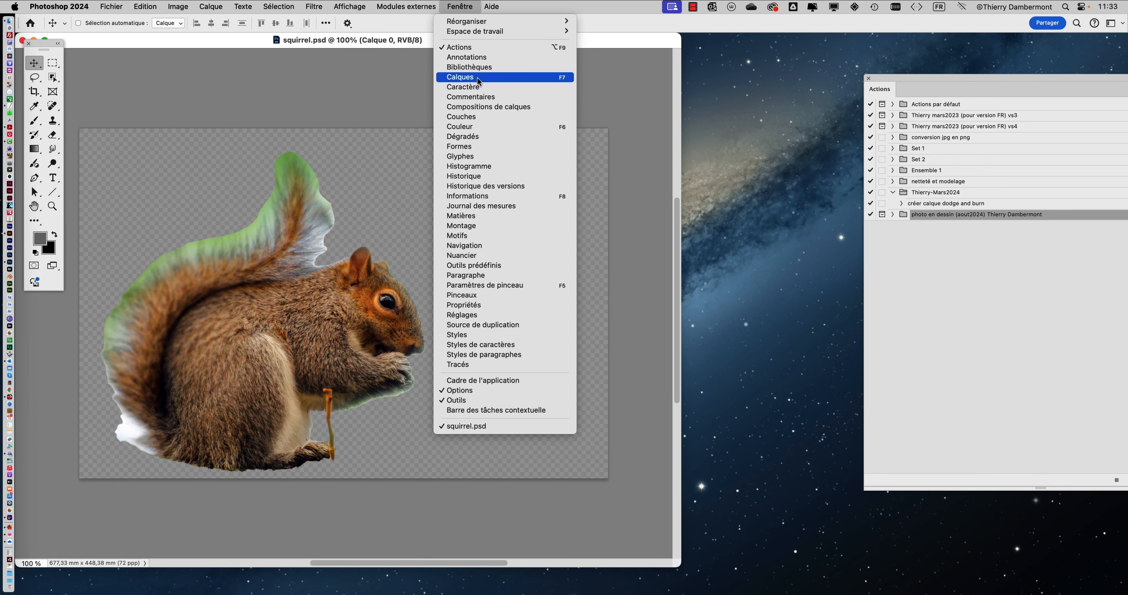
left_click(464, 77)
left_click_drag(872, 44, 546, 62)
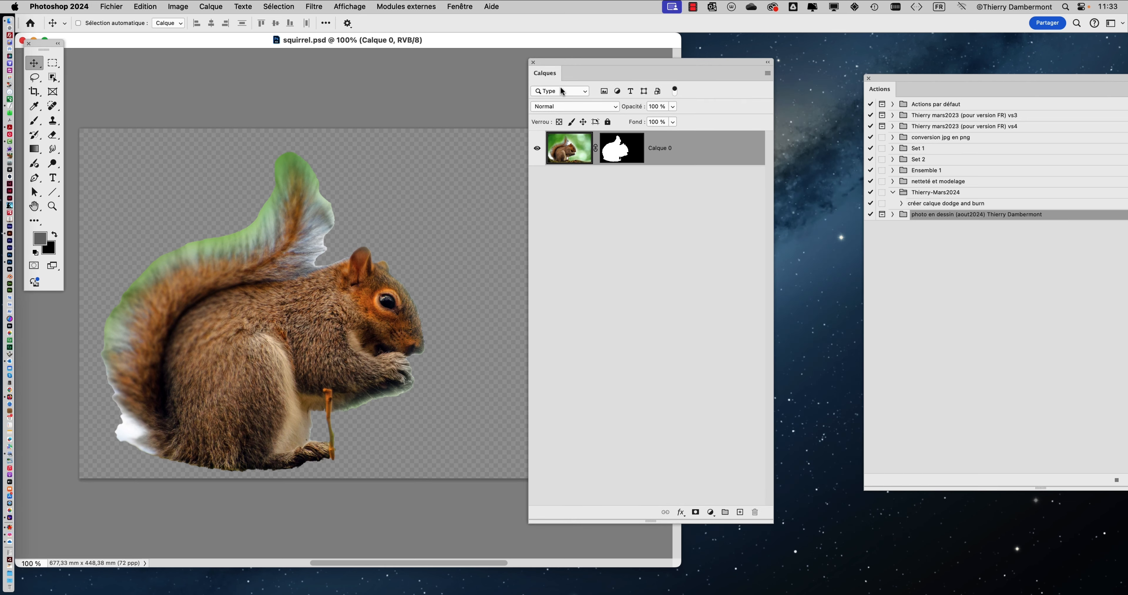
left_click_drag(767, 522, 760, 312)
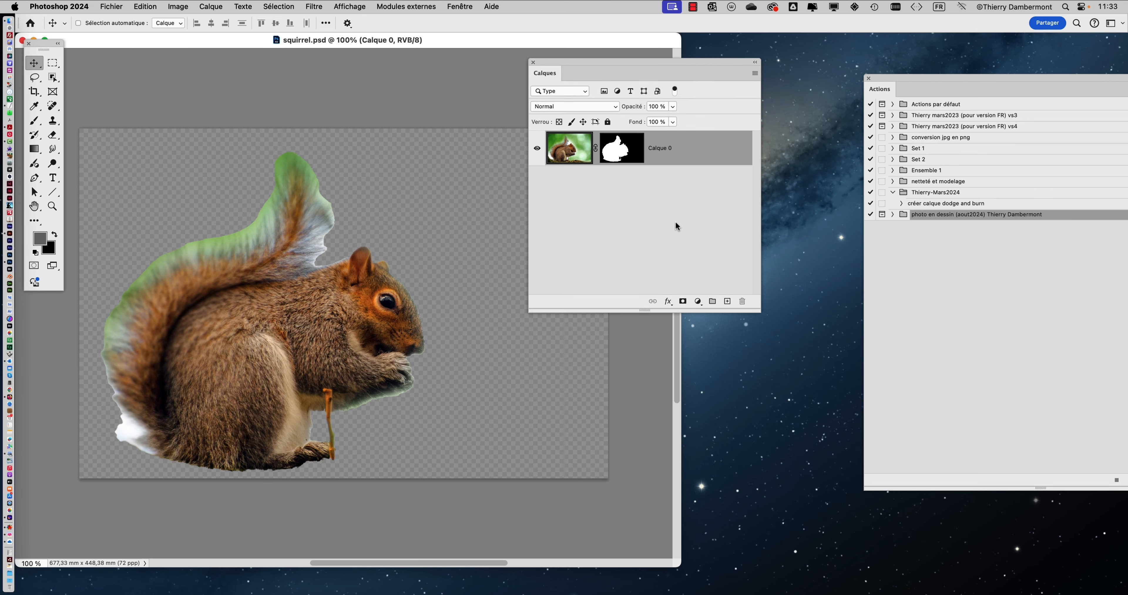
left_click(615, 156, "super")
left_click_drag(758, 308, 730, 273)
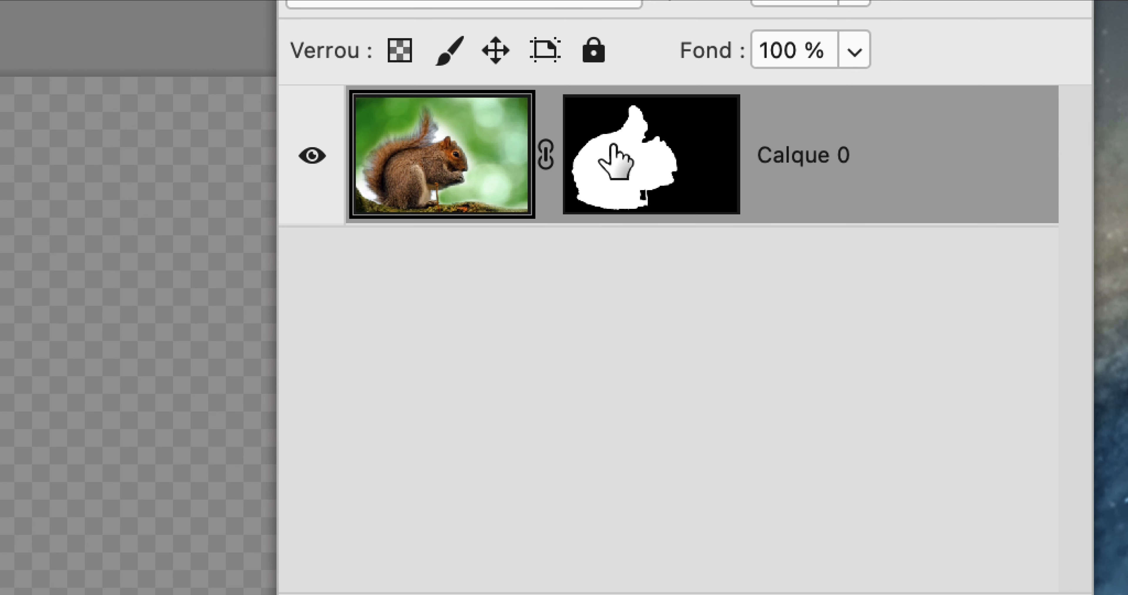
Delete the layer mask of Calque 0 without applying it, and move the Layers window clear of the image
left_click(615, 163)
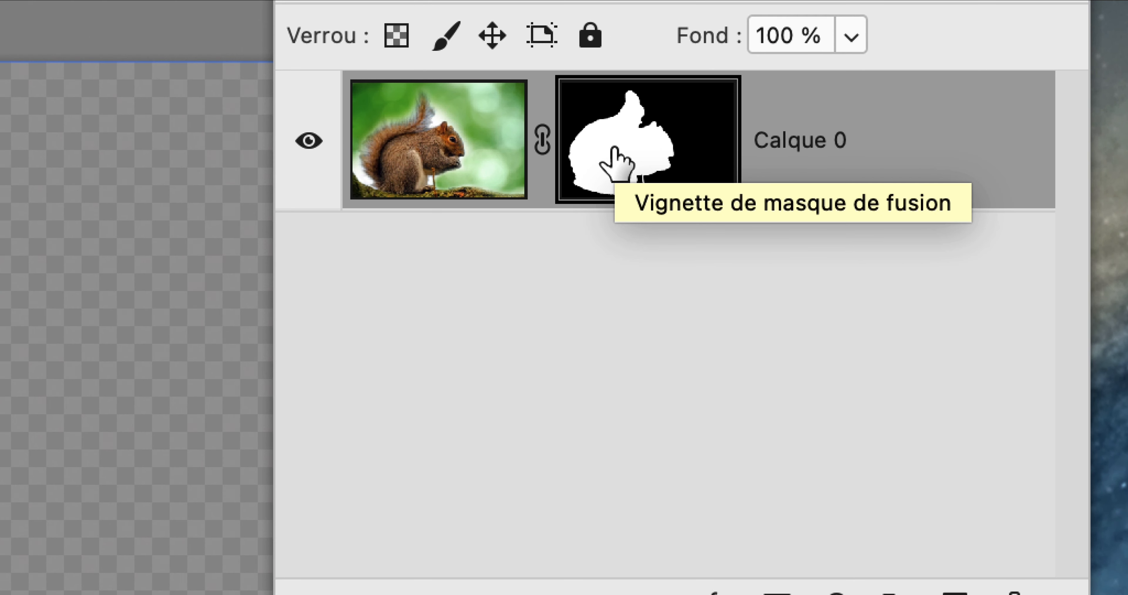
left_click_drag(615, 153, 1014, 594)
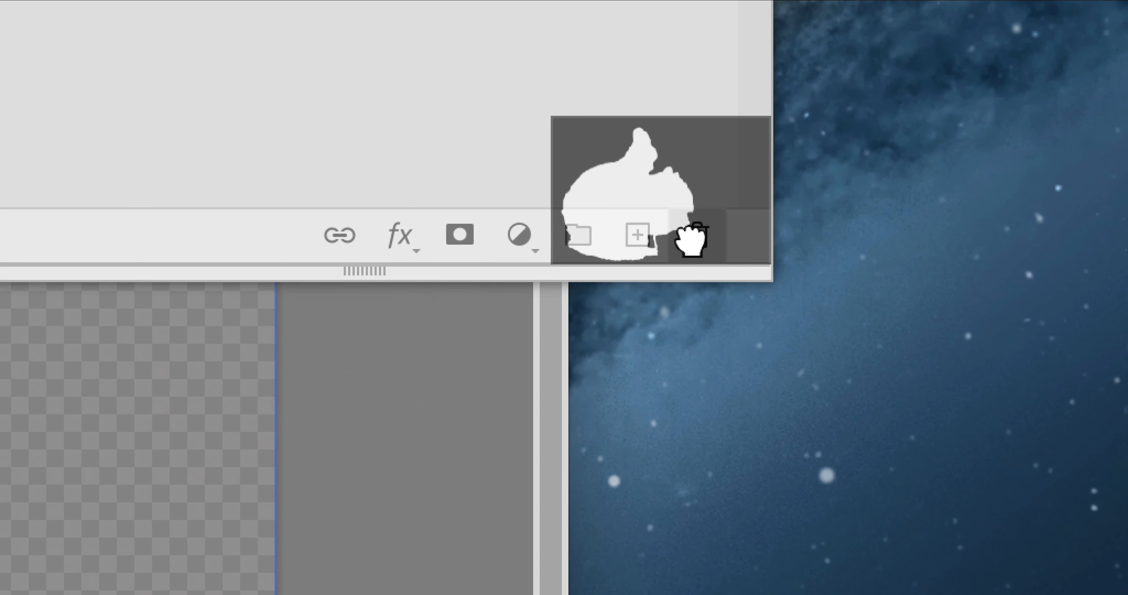
left_click_drag(692, 239, 691, 236)
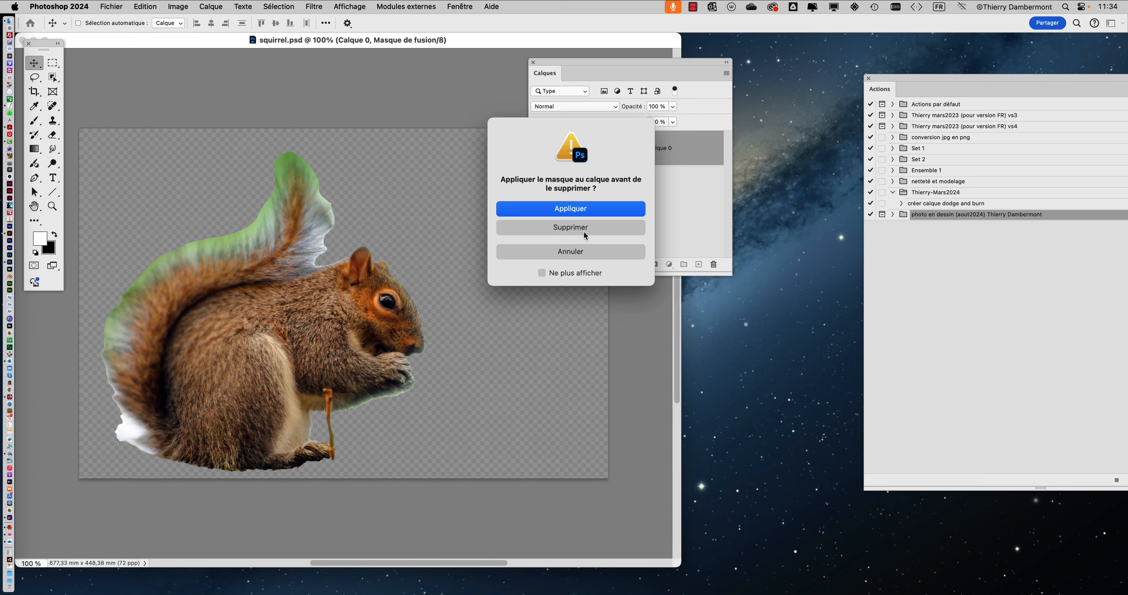
left_click(582, 228)
left_click_drag(660, 62, 757, 90)
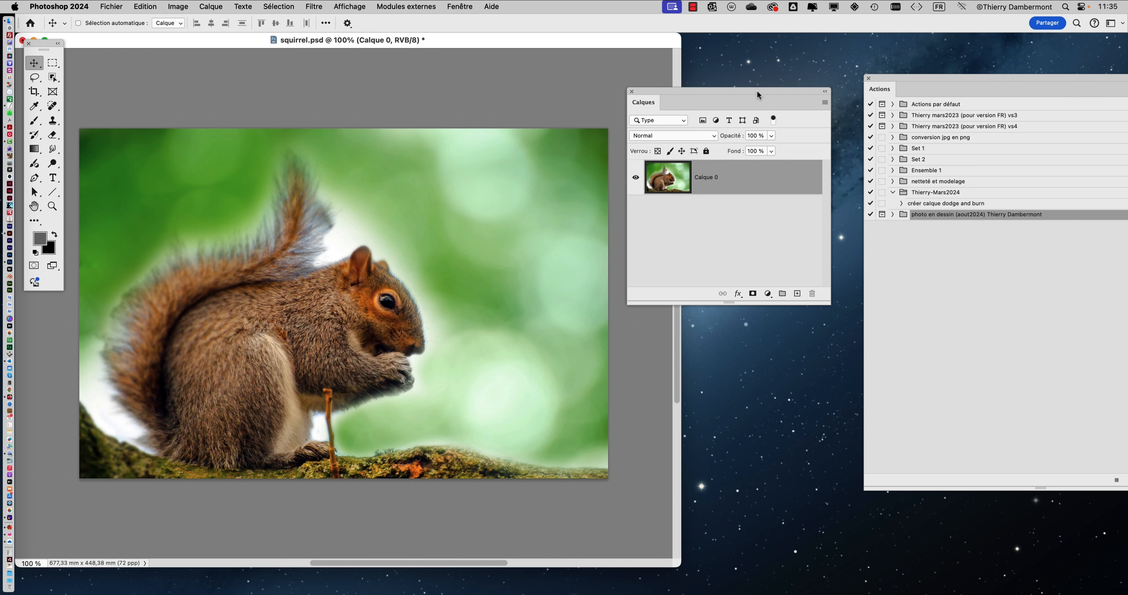
Move the toolbox lower and choose the Object Selection tool (Outil de sélection d'objet)
left_click(265, 5)
left_click(300, 134)
left_click_drag(47, 49, 47, 108)
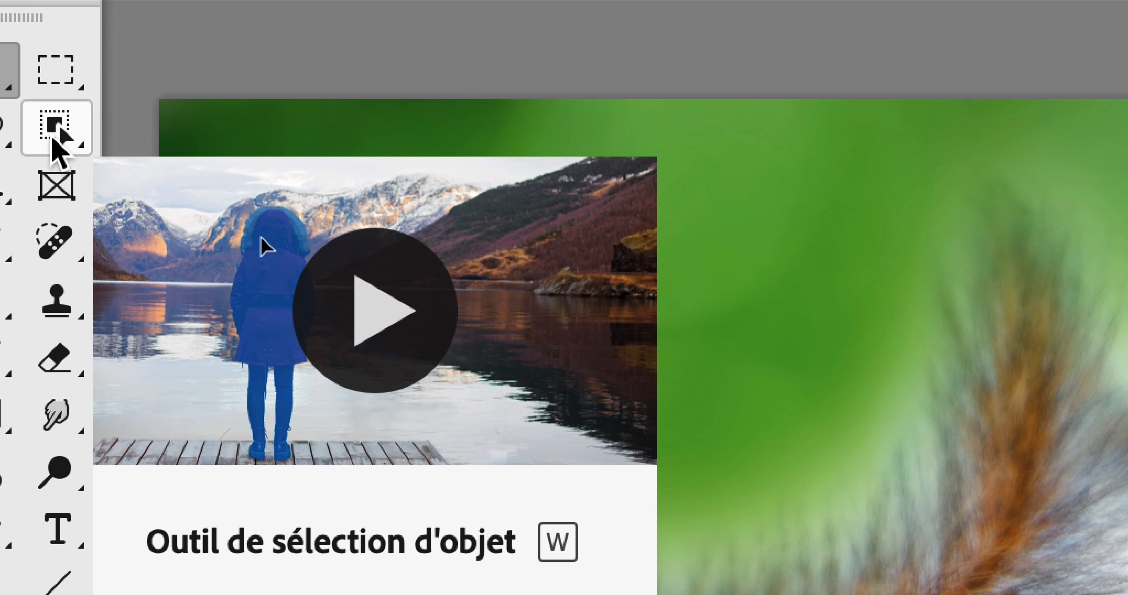
left_click(53, 138)
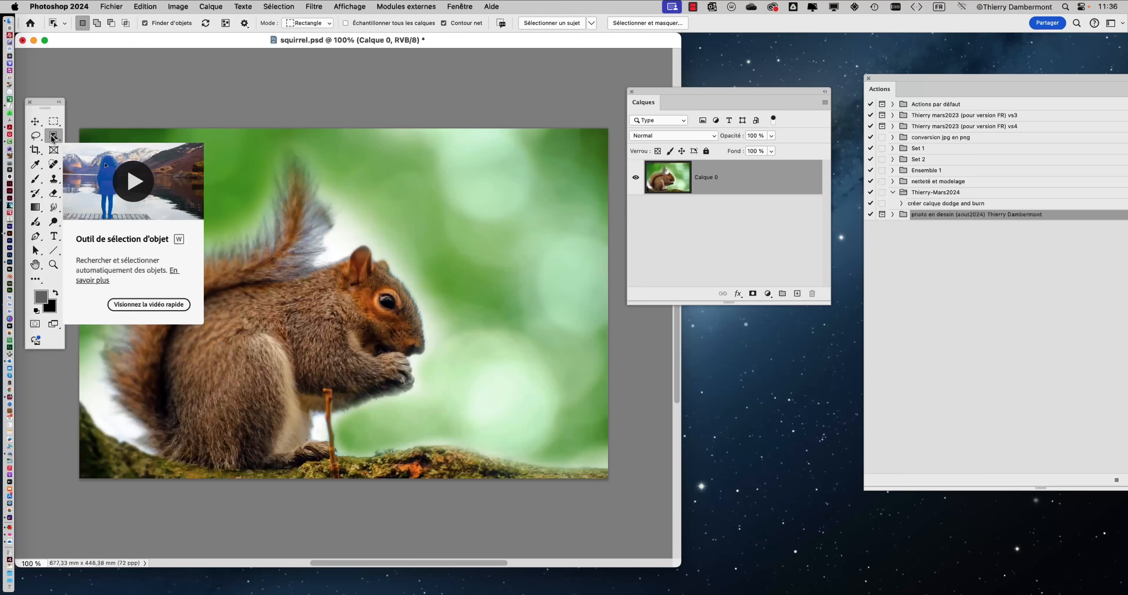
Examine the processing options offered for Select Subject (Sélectionner un sujet), Appareil and Cloud
left_click(460, 6)
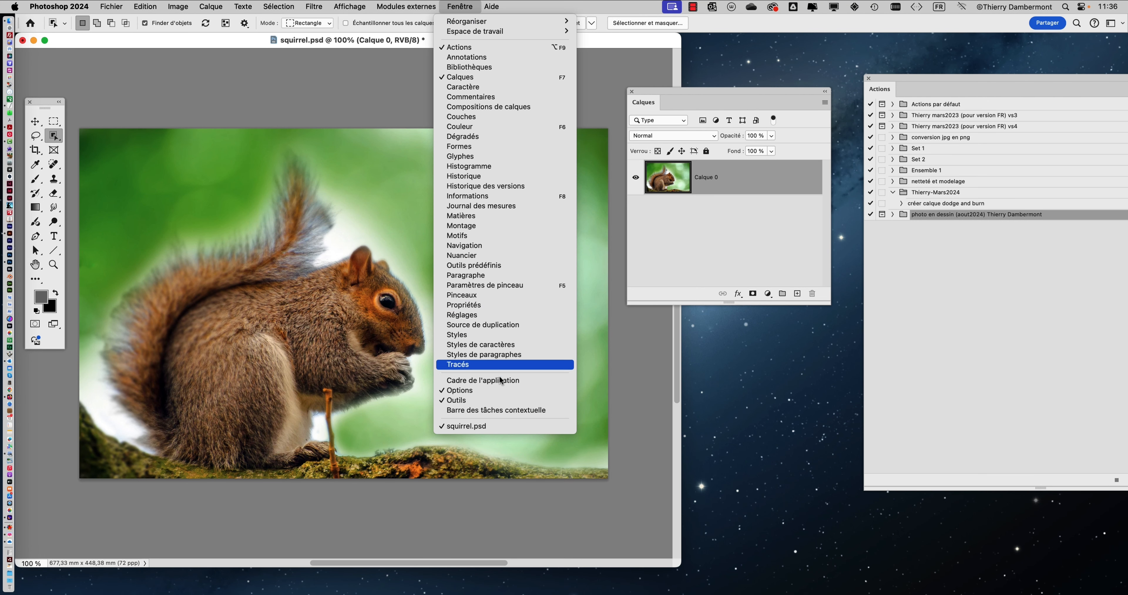
left_click(331, 90)
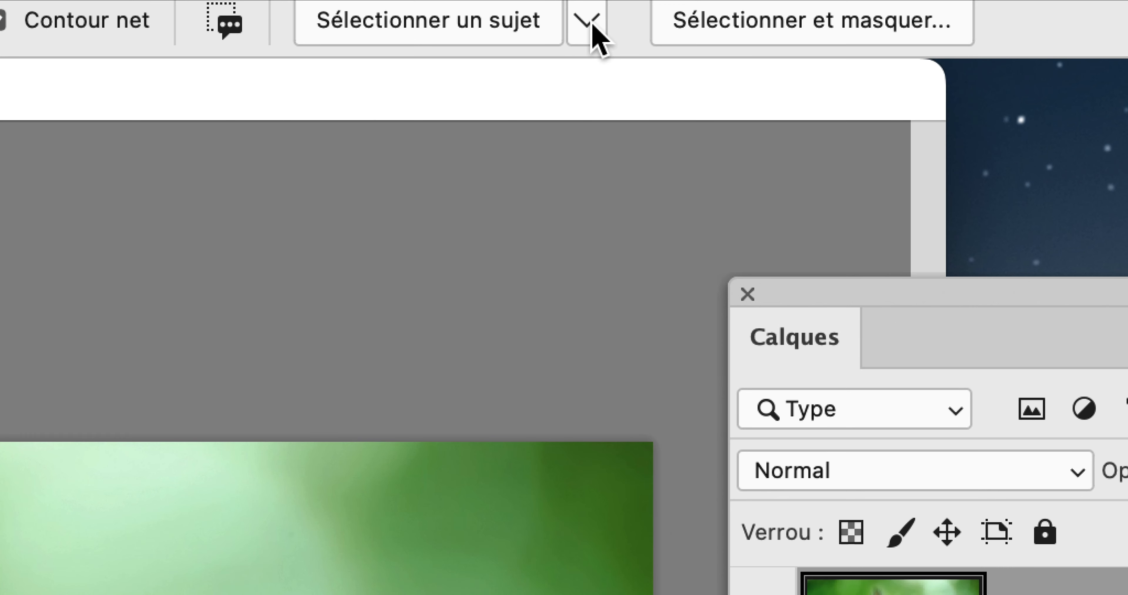
left_click(587, 22)
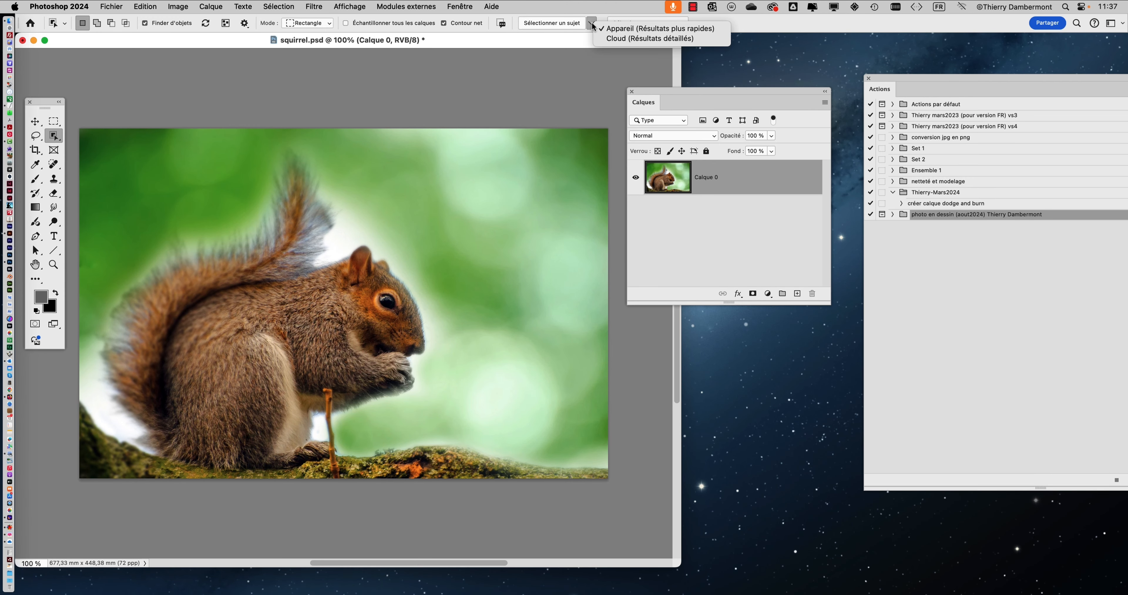
left_click(591, 21)
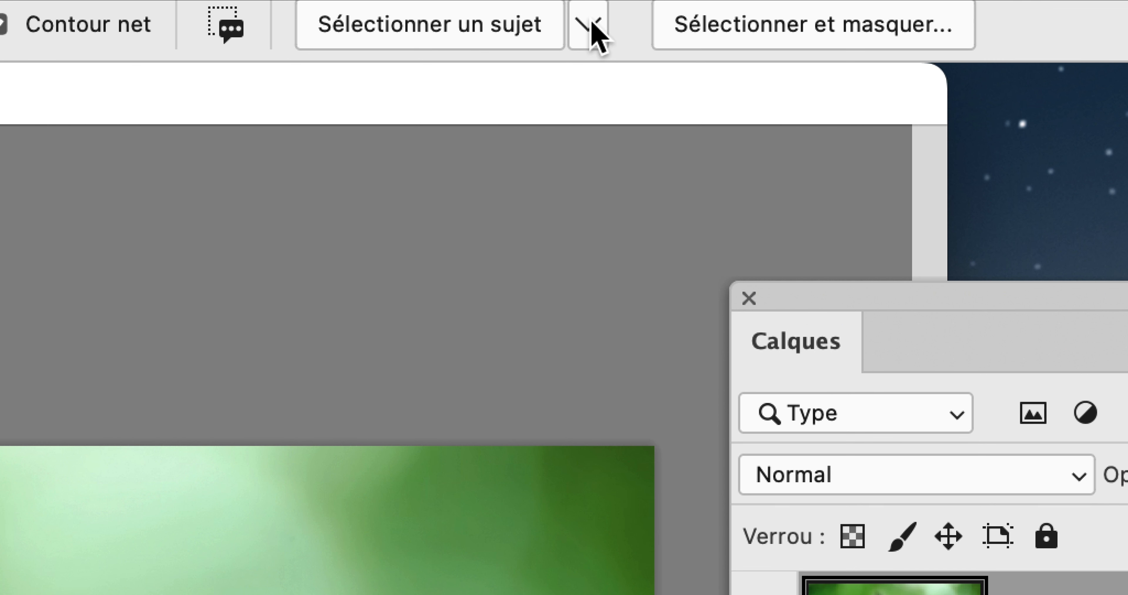
left_click(590, 24)
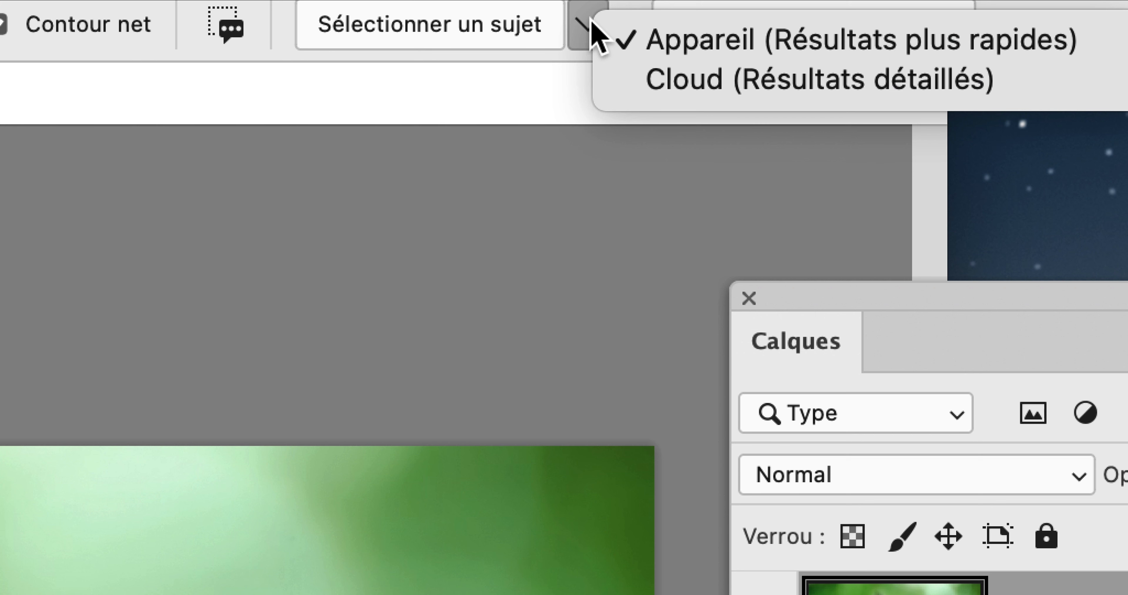
left_click(592, 22)
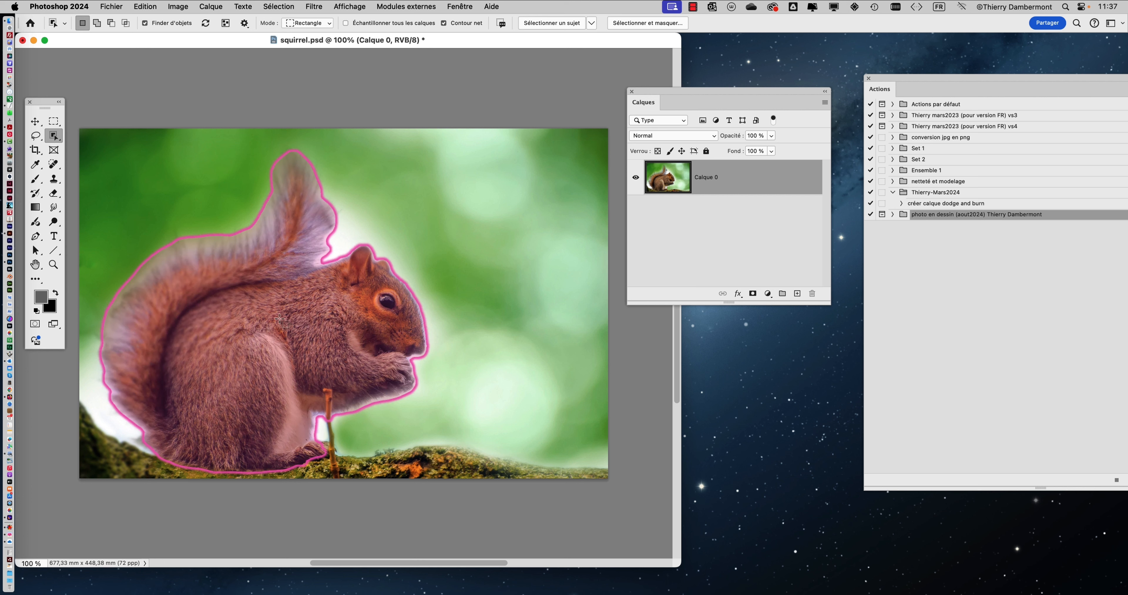
Select the whole squirrel as a detected object, switch to the Move tool and add a layer mask from the selection to Calque 0
left_click(281, 320)
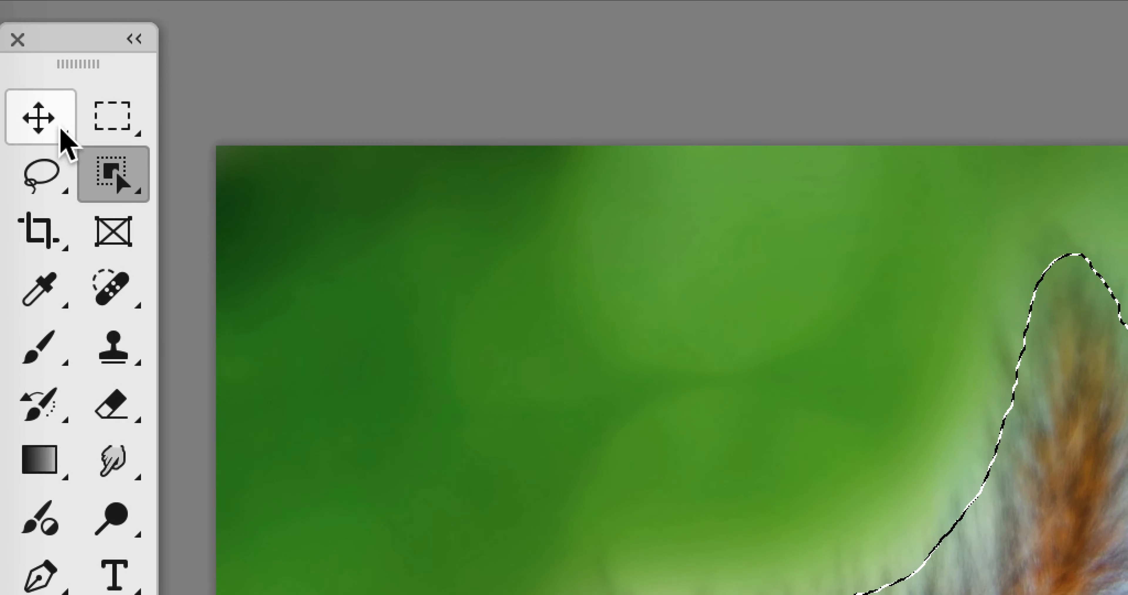
left_click(61, 131)
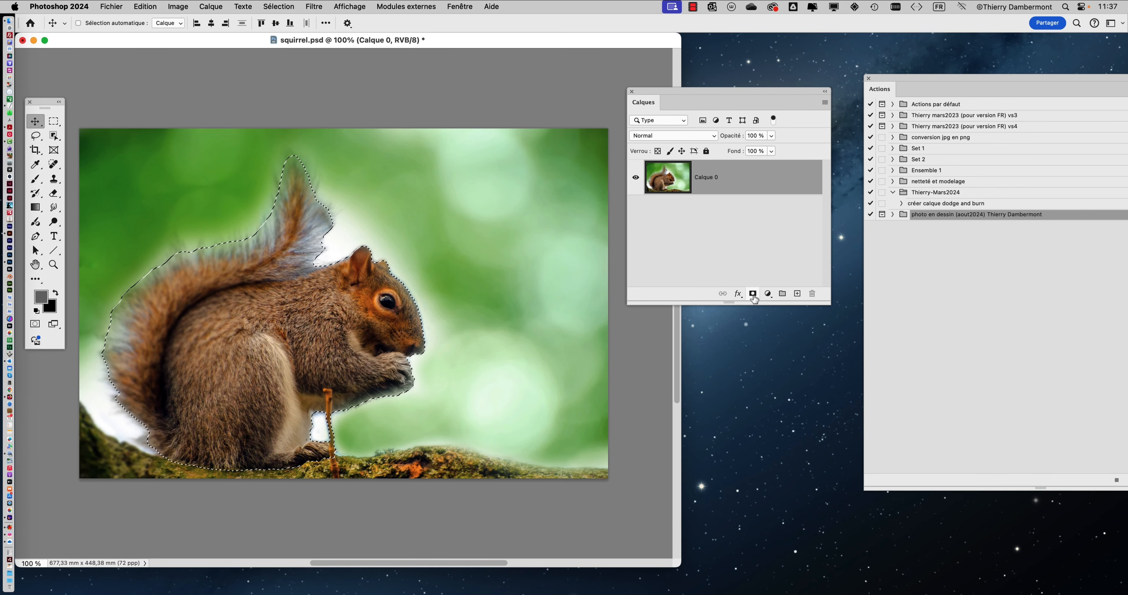
key("super")
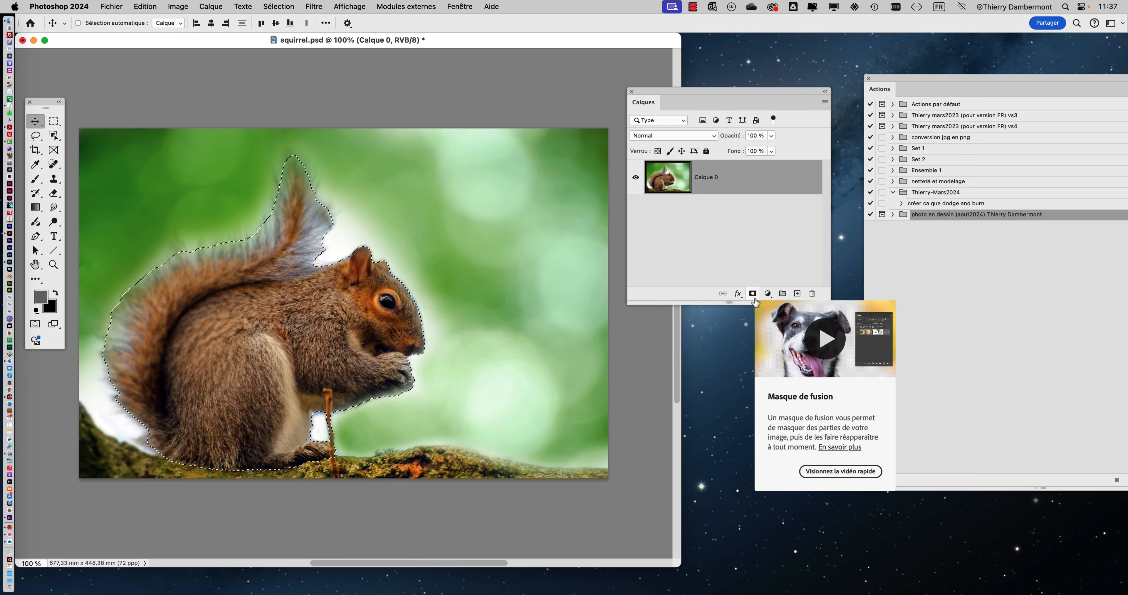
left_click(744, 267)
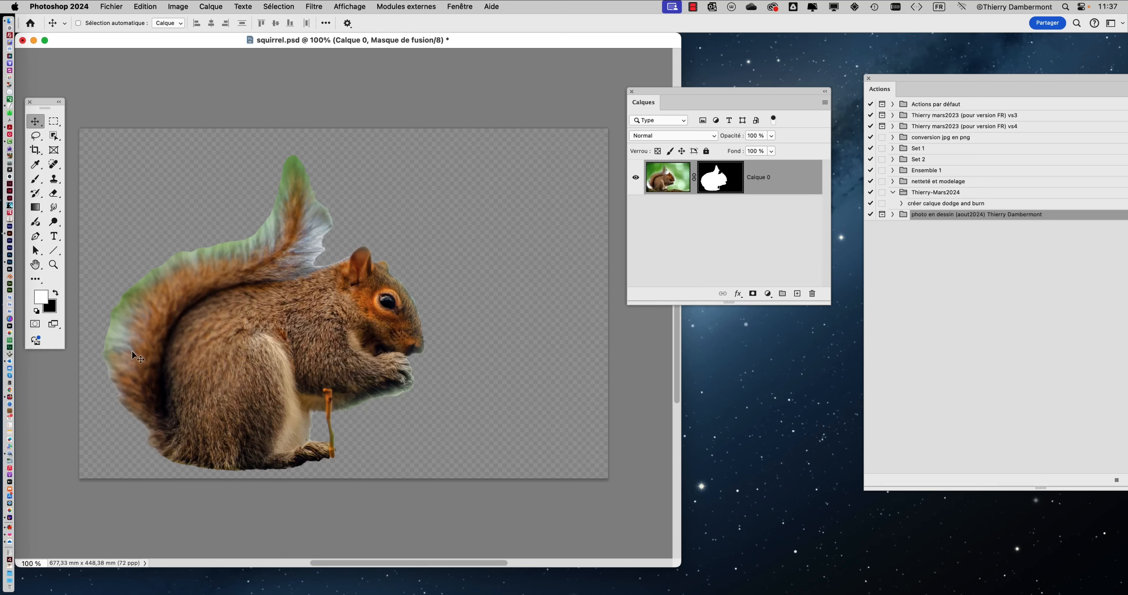
Switch to full-screen mode with the menu bar, reposition the image and shift the Layers window toward it
left_click(349, 6)
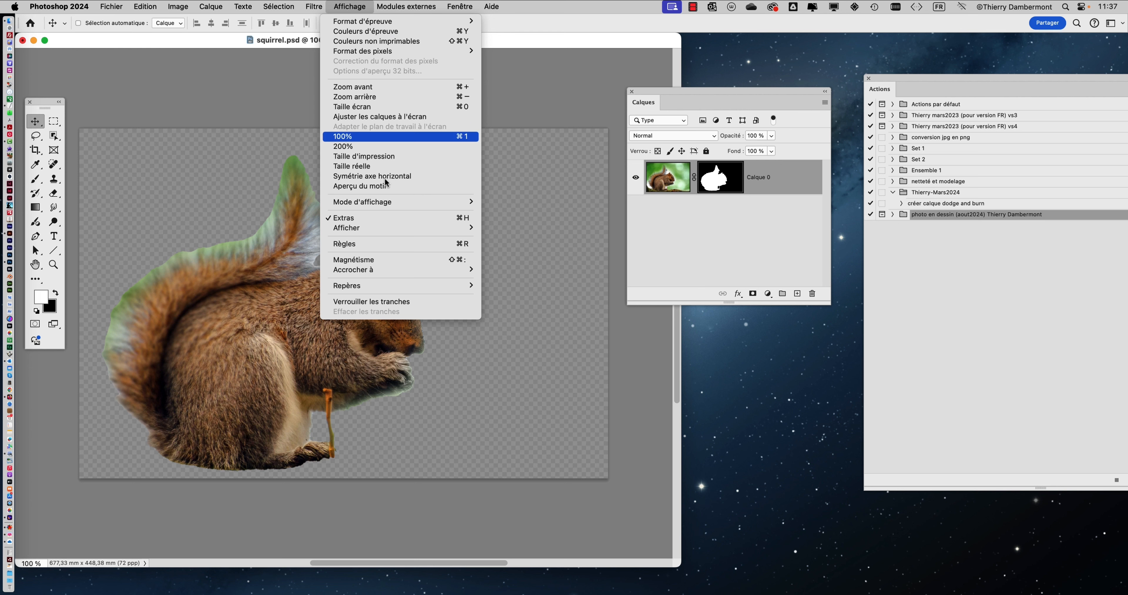
left_click(380, 220)
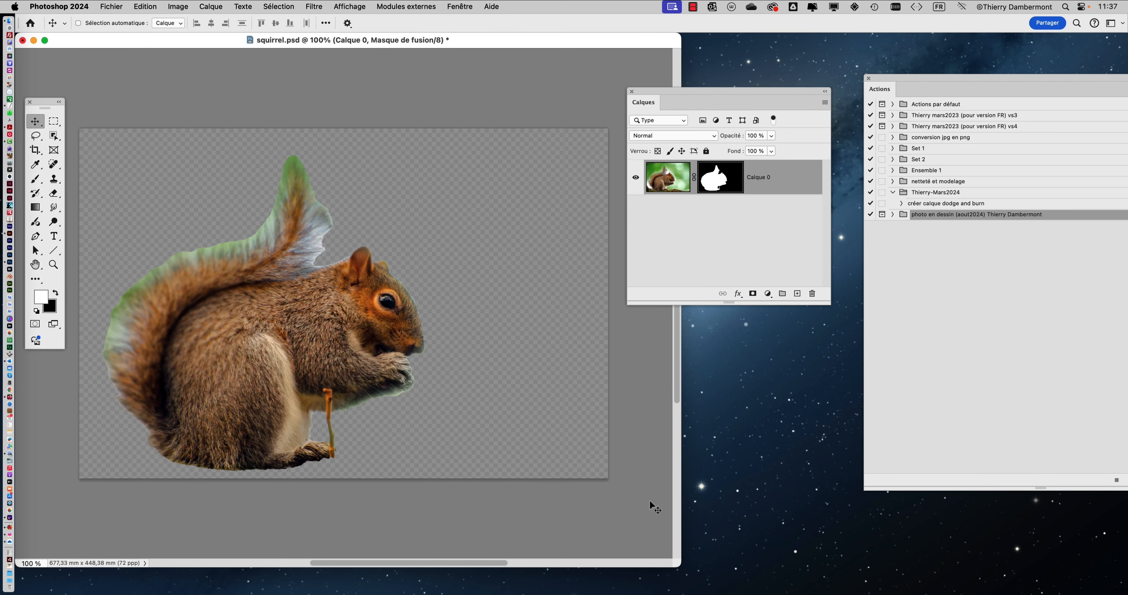
key("f")
left_click_drag(446, 372, 337, 353)
left_click_drag(672, 90, 625, 70)
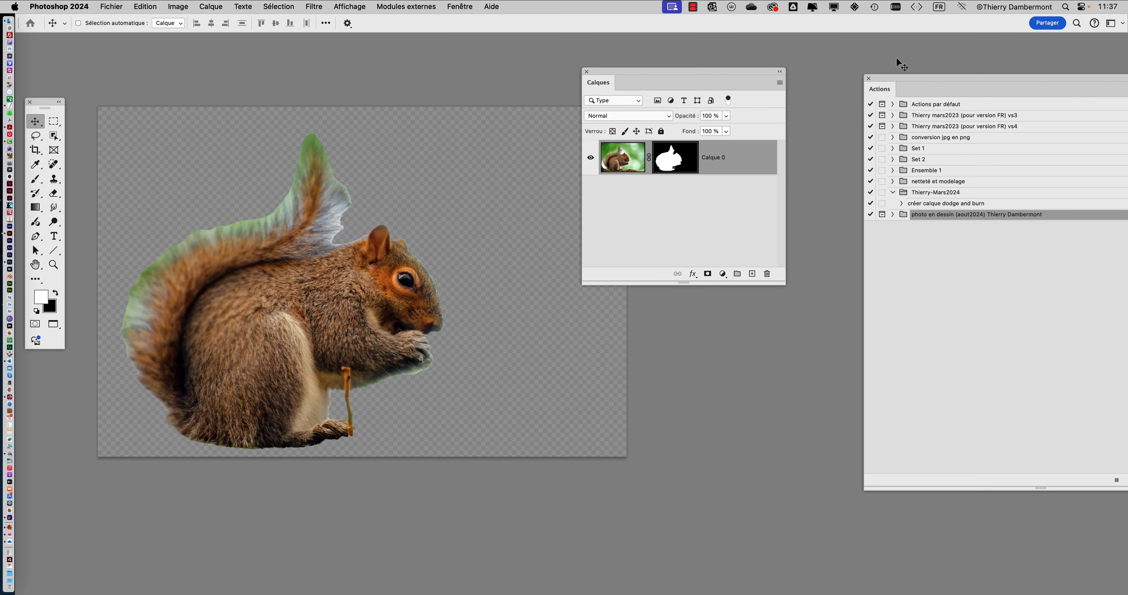
Place the Layers window below the squirrel's head, then shrink the Actions window and place it beside the squirrel
left_click_drag(897, 74, 837, 72)
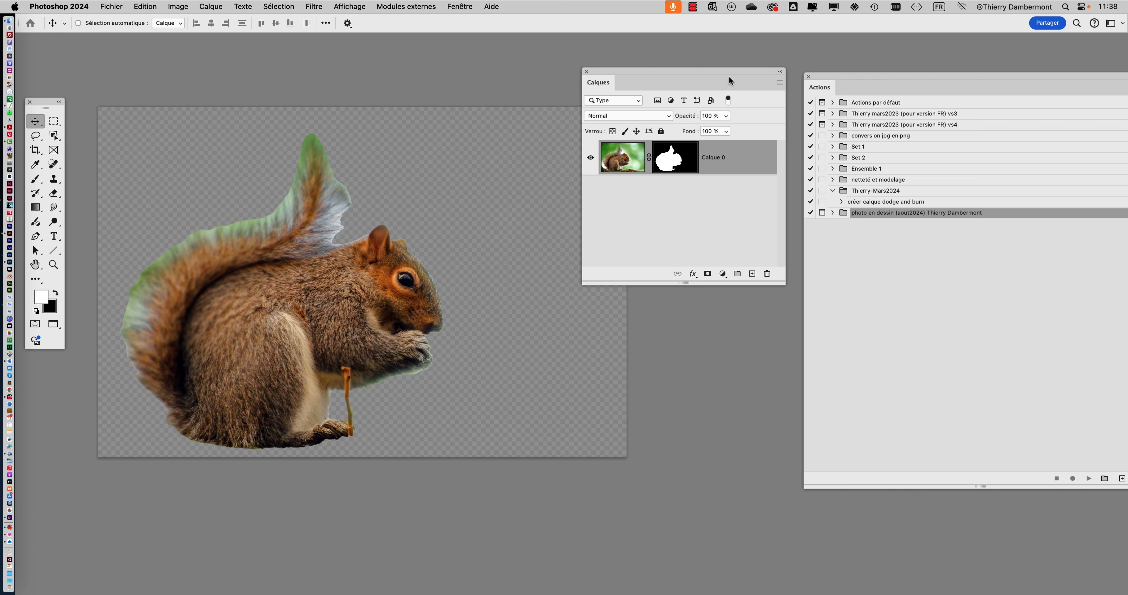
left_click_drag(729, 76, 654, 79)
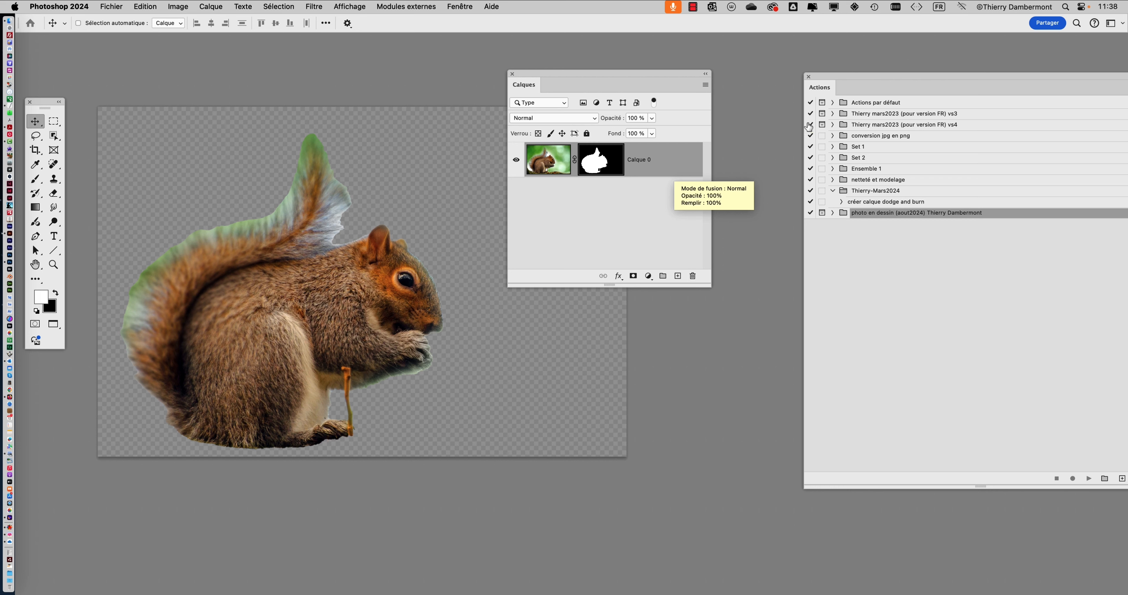
left_click_drag(834, 72, 760, 67)
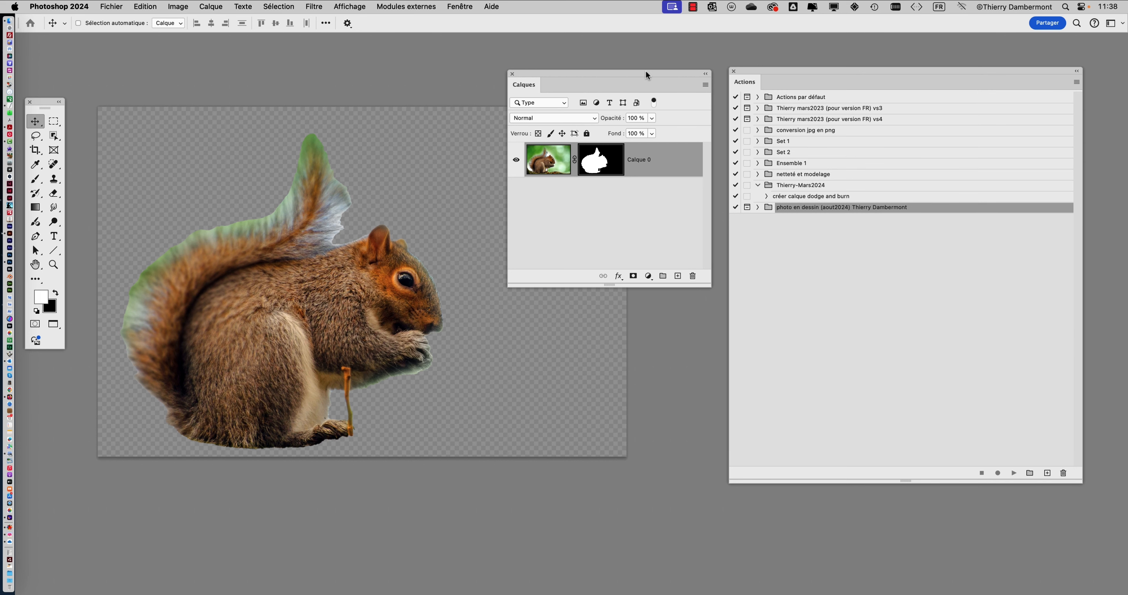
left_click_drag(645, 70, 563, 422)
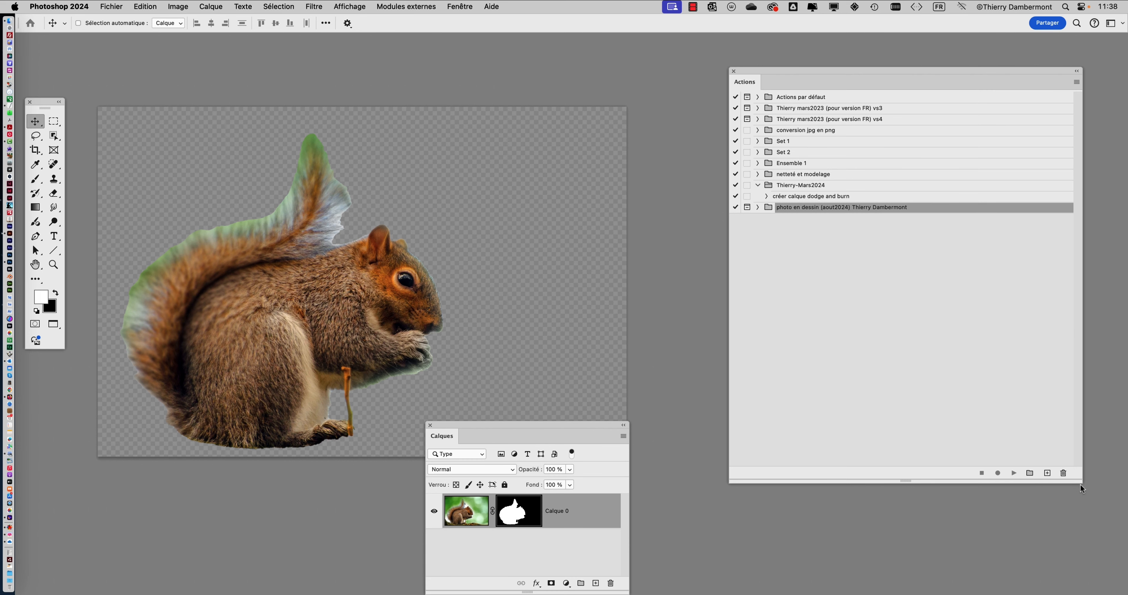
left_click_drag(1080, 485, 946, 305)
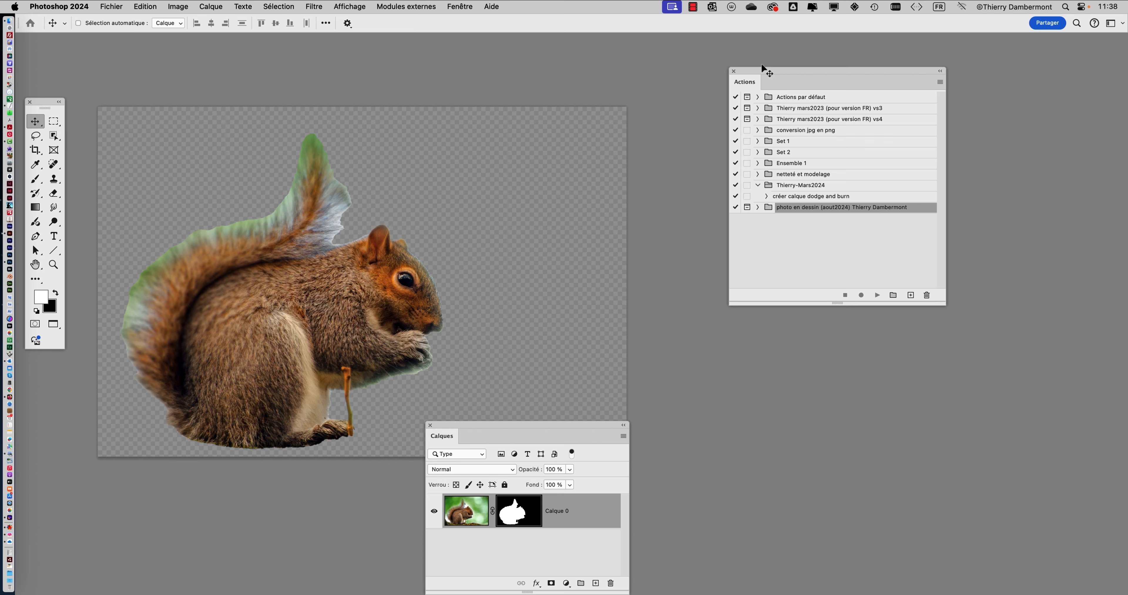
left_click_drag(762, 68, 616, 60)
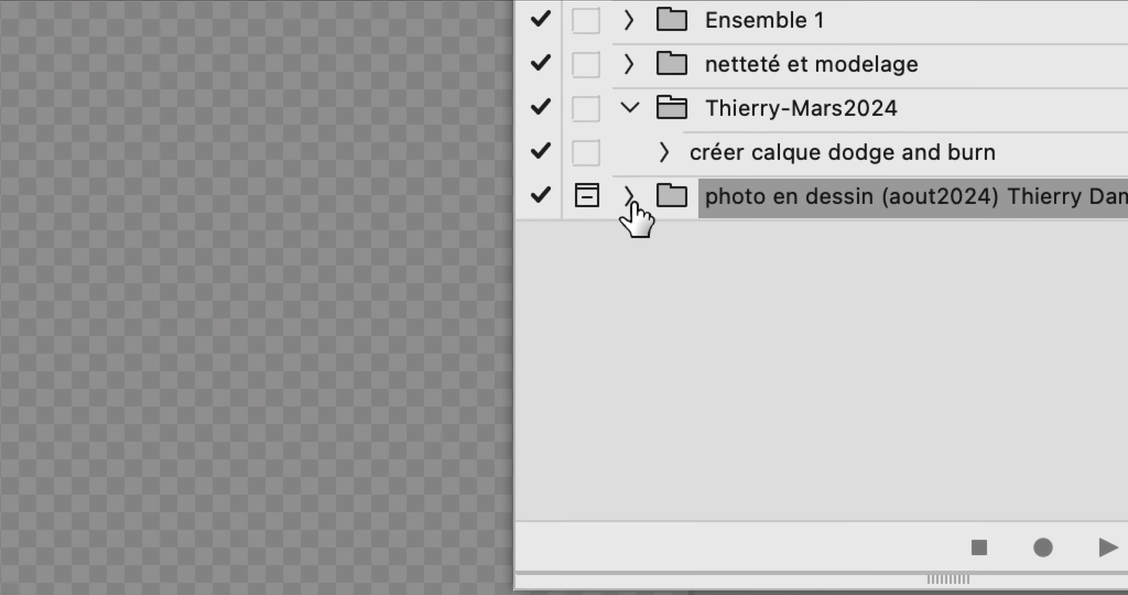
Expand the photo en dessin (aout2024) set, run the action inside it and continue through all of its messages
left_click(633, 203)
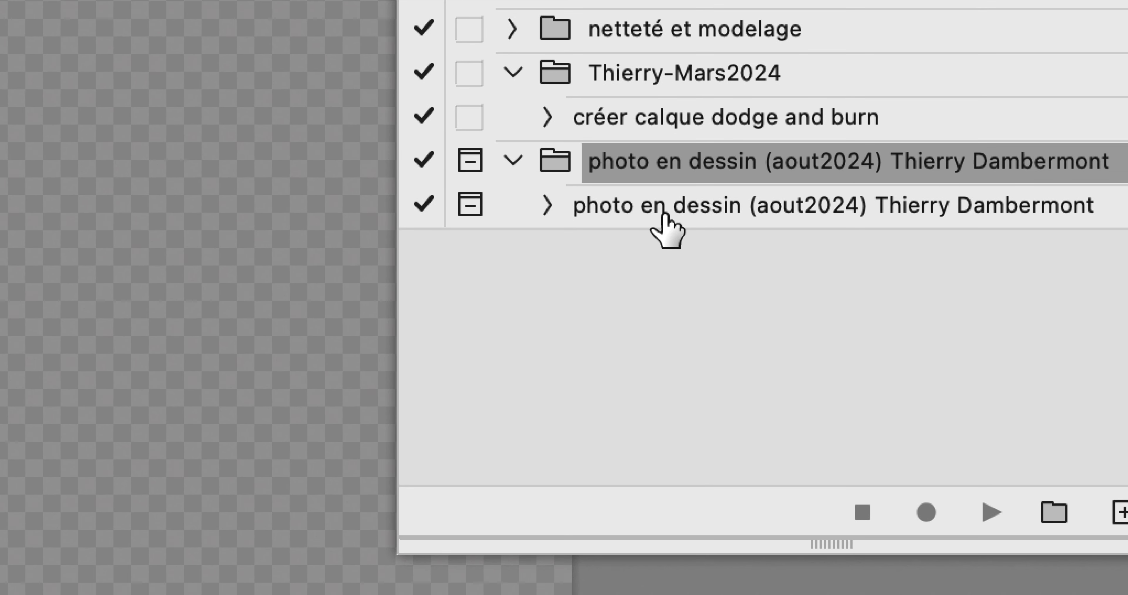
left_click(663, 217)
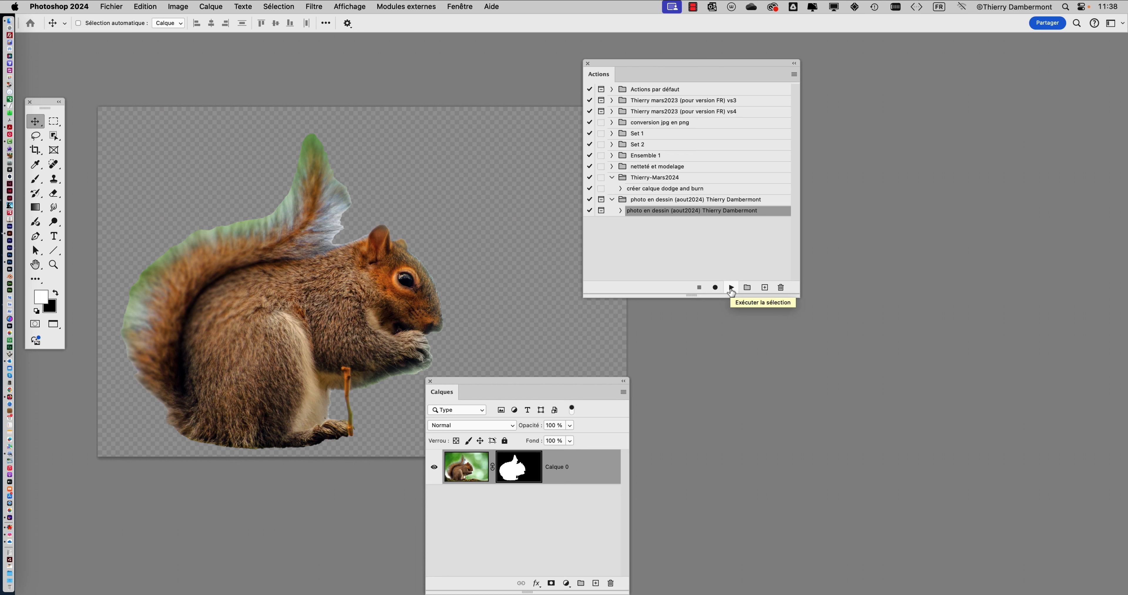
left_click(731, 287)
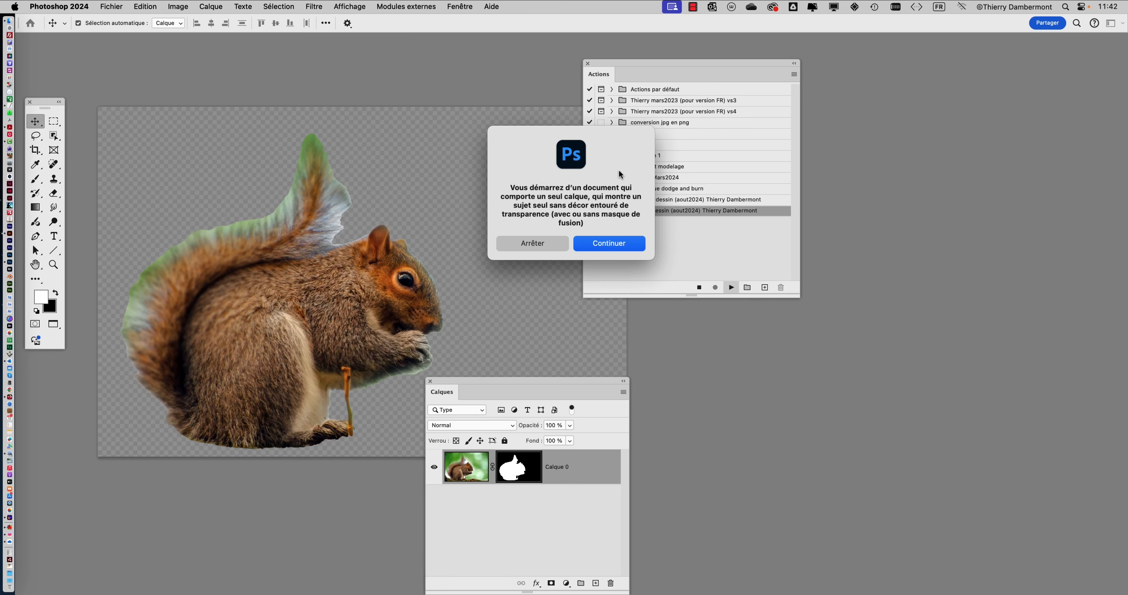
left_click(616, 469)
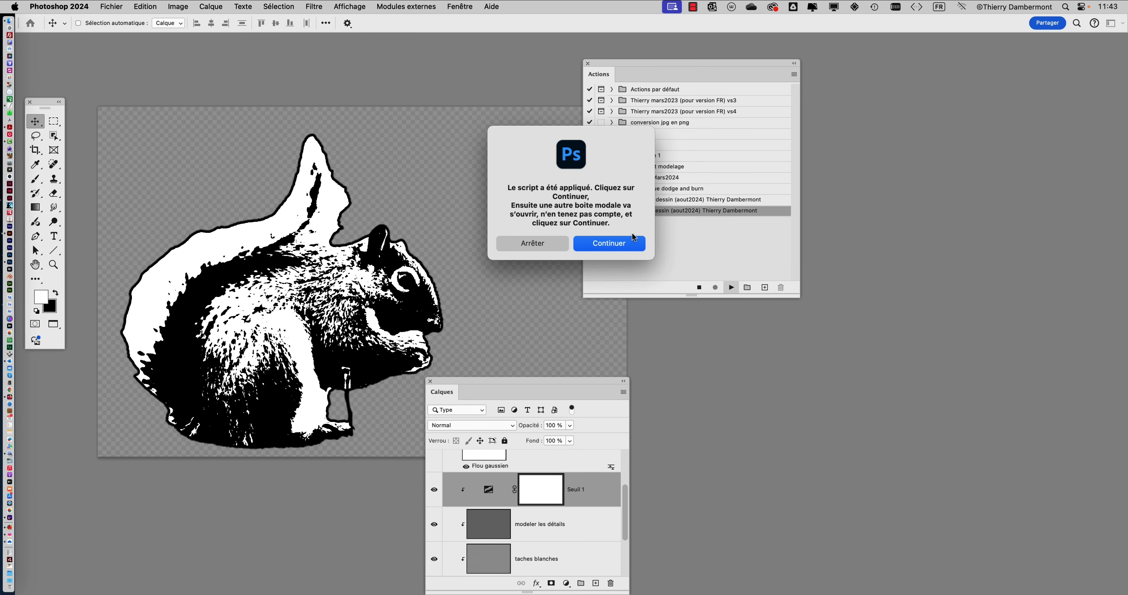
left_click(629, 239)
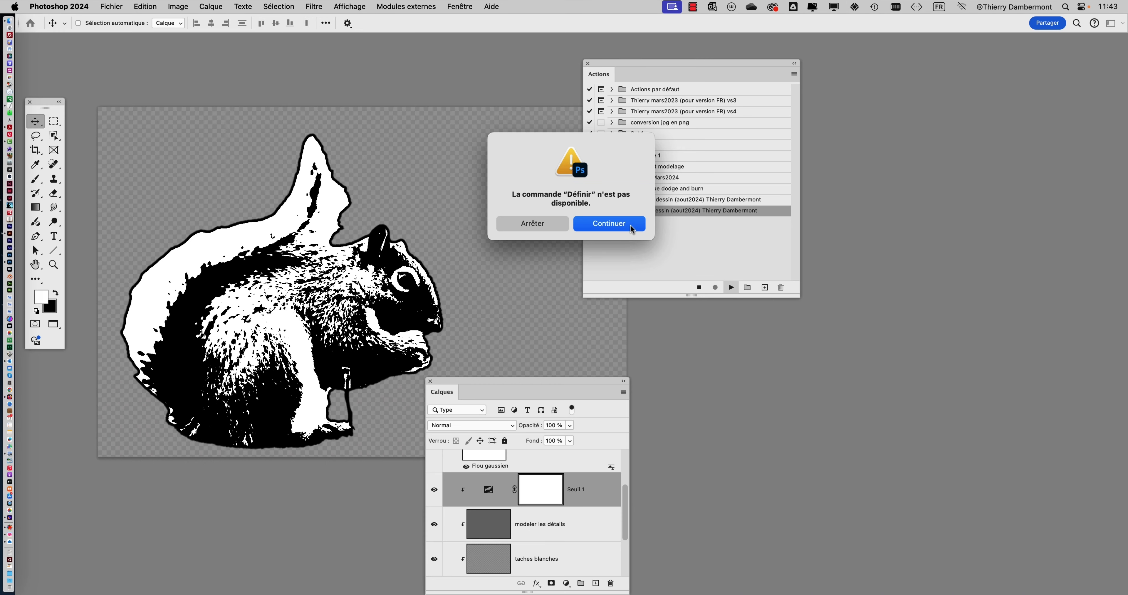
left_click(630, 225)
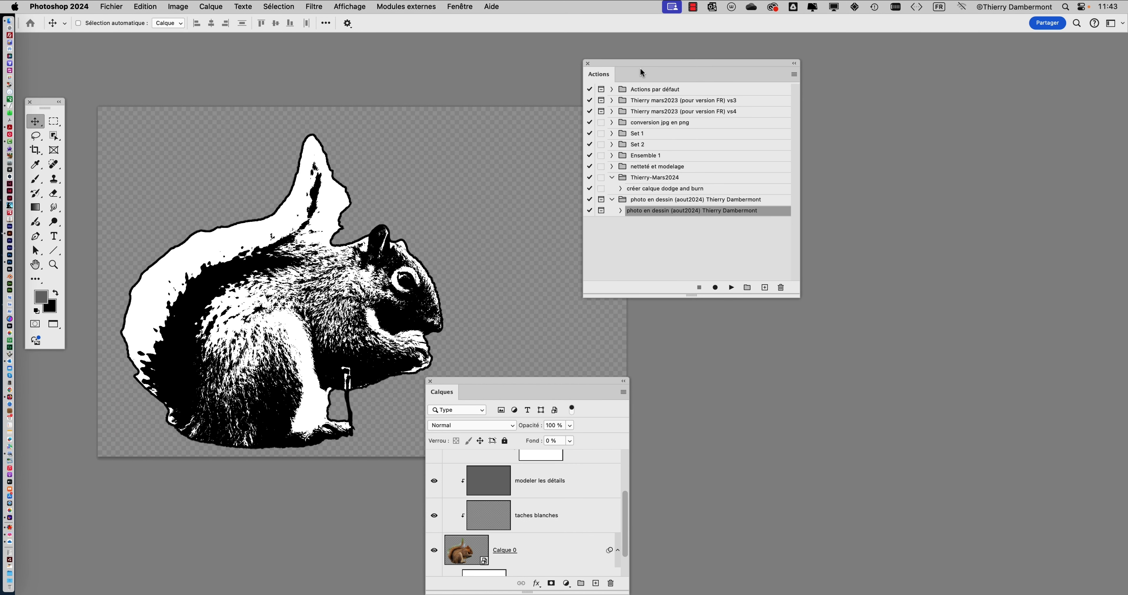
Move the Actions window away from the image, then raise and lengthen the Layers window to show the whole layer stack
left_click_drag(641, 73, 937, 101)
left_click_drag(561, 379, 712, 47)
left_click_drag(778, 260, 779, 423)
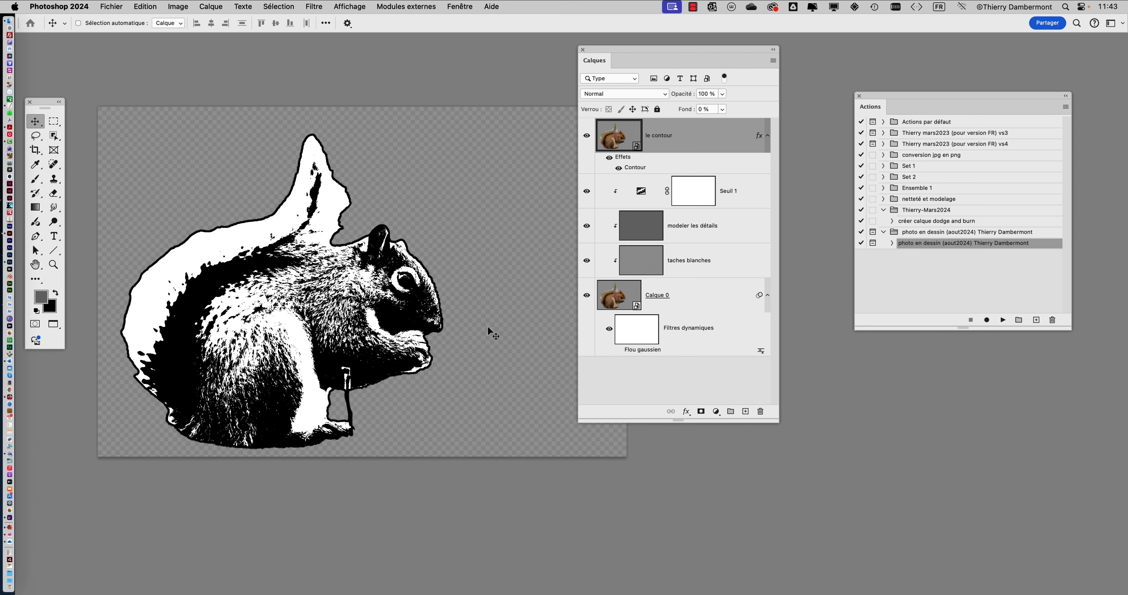
Save the document as squirrel en dessin - 01.psd in Photoshop format in the JEUDI - DOCS PANORAMA_PRINT_sept2024 folder
key("super")
left_click(108, 7)
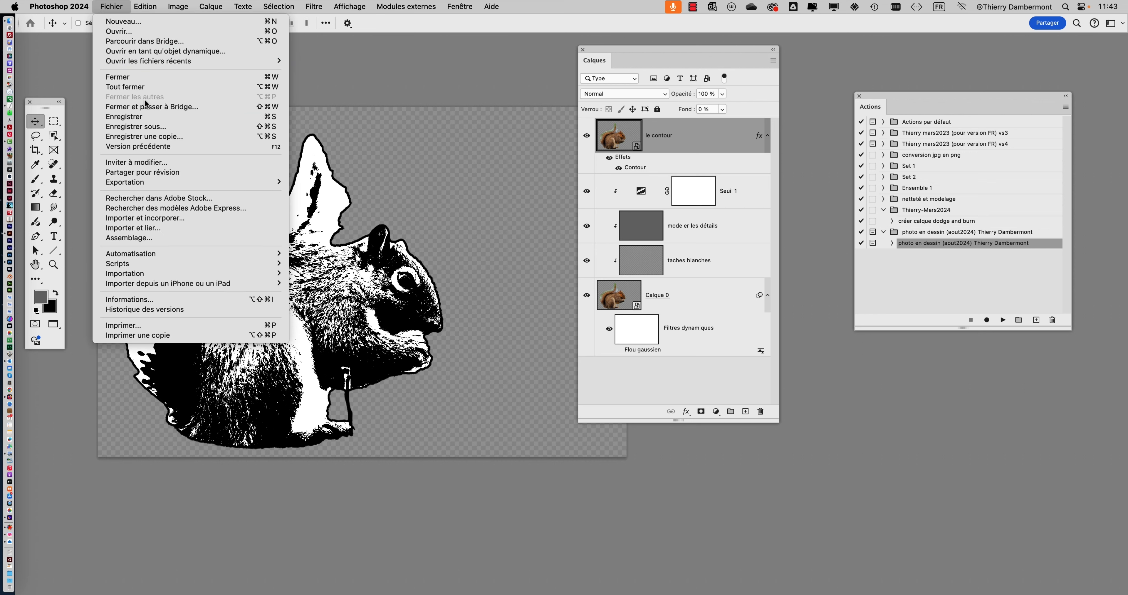
left_click(151, 128)
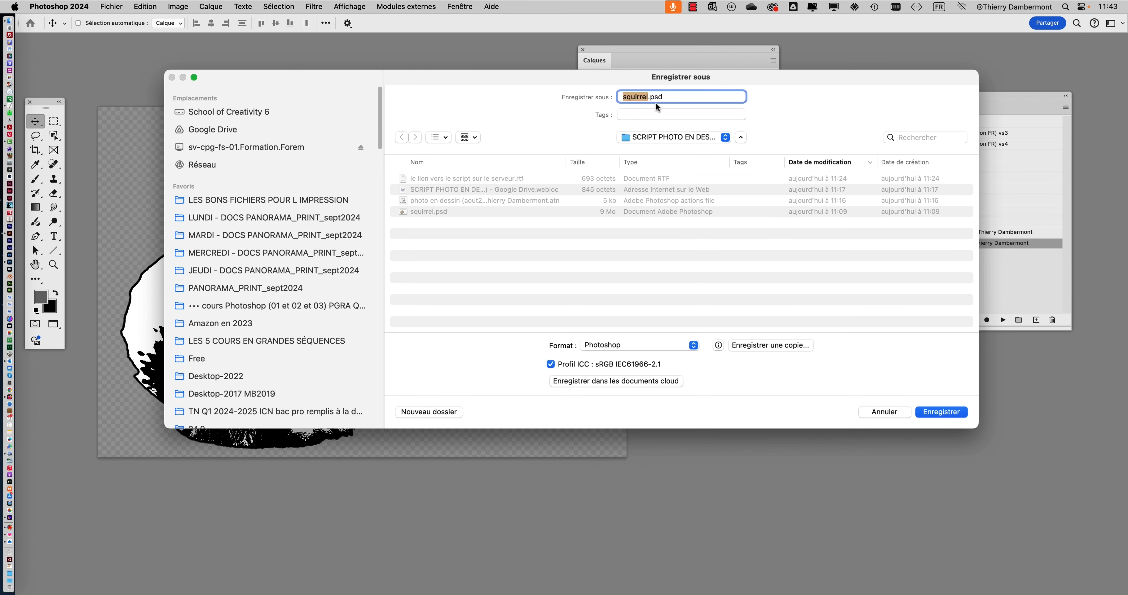
left_click(312, 254)
left_click(322, 272)
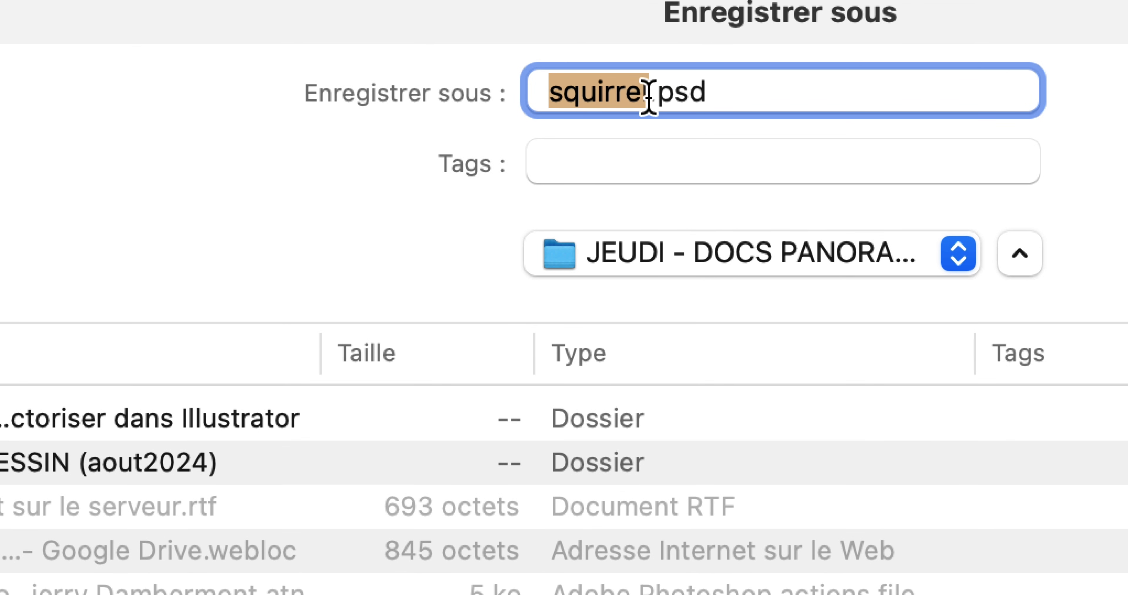
left_click(649, 96)
type("en d")
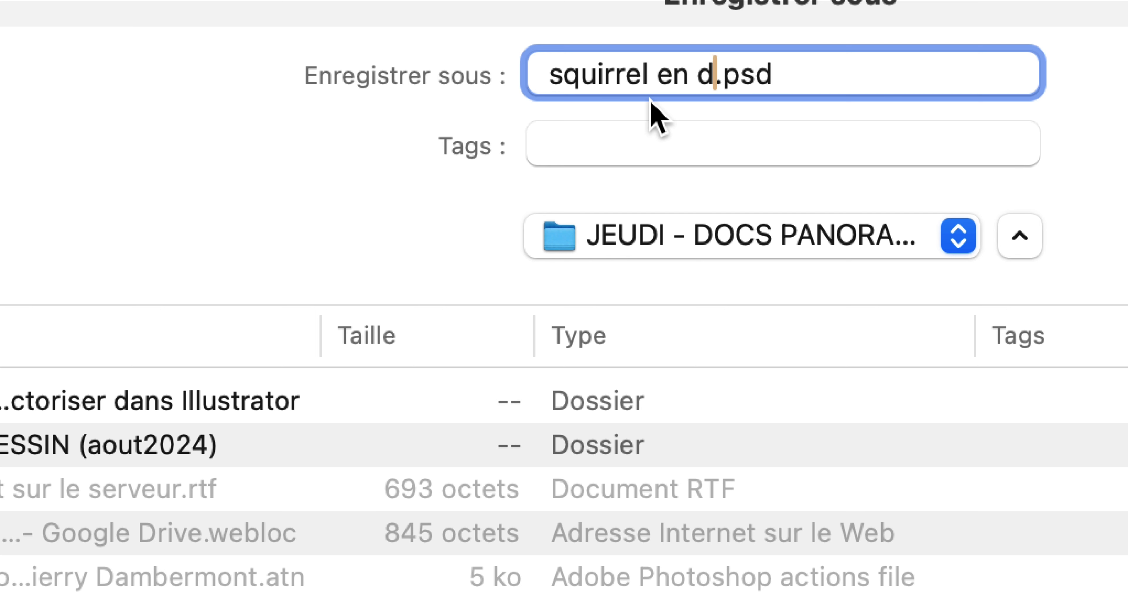
type("essin - 01")
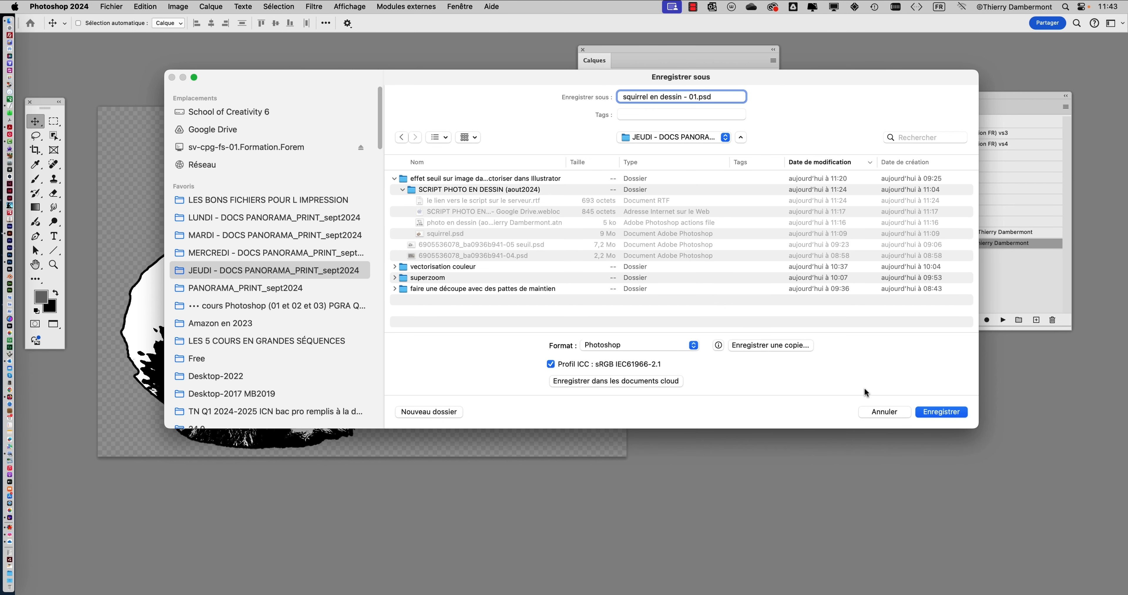
left_click(927, 412)
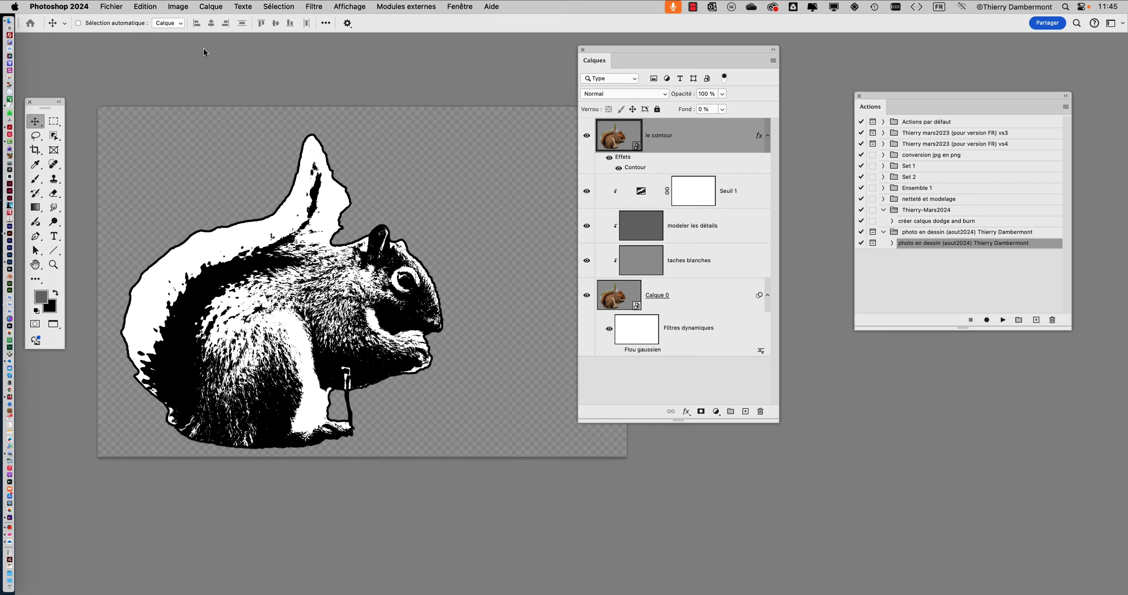
Close the saved drawing and reopen the recent file squirrel.psd in full-screen mode with the squirrel clear of the Layers window
key("super+w")
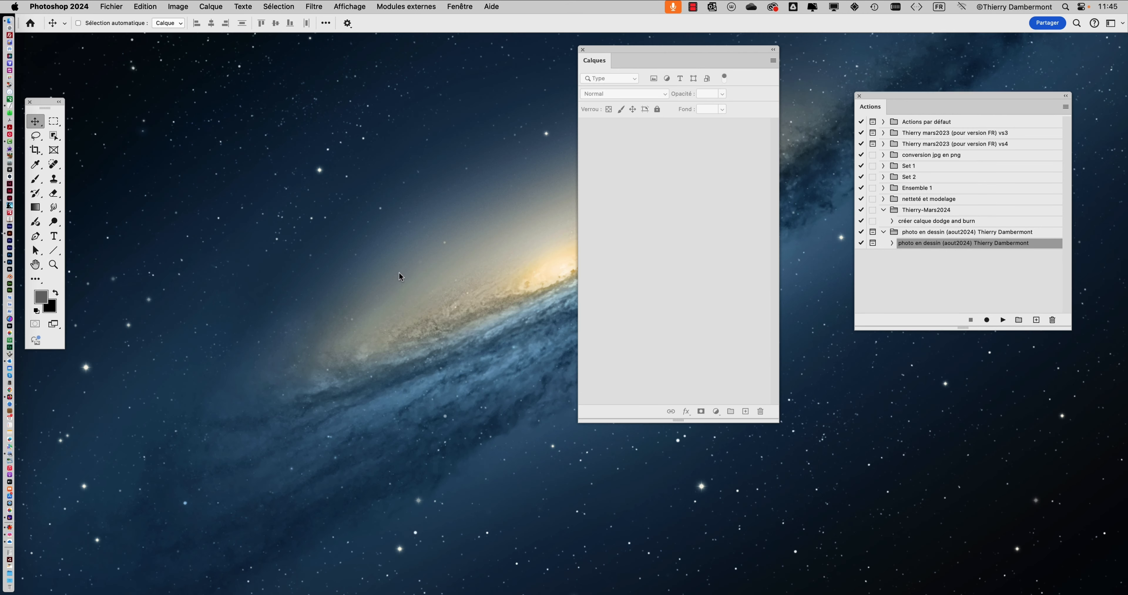
key("super+Tab")
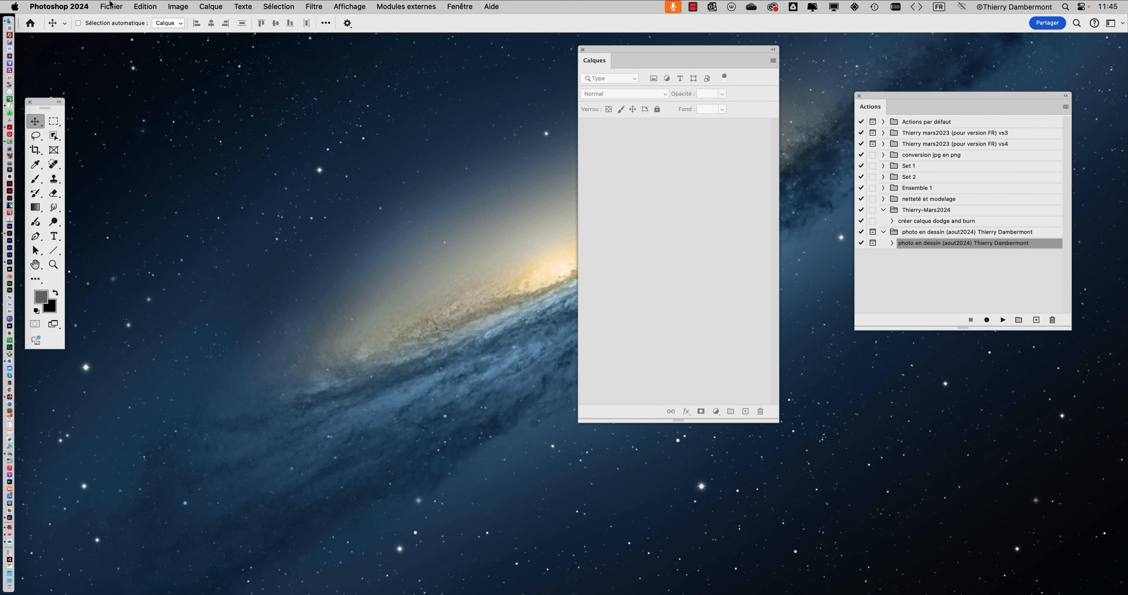
left_click(110, 5)
mouse_move(122, 62)
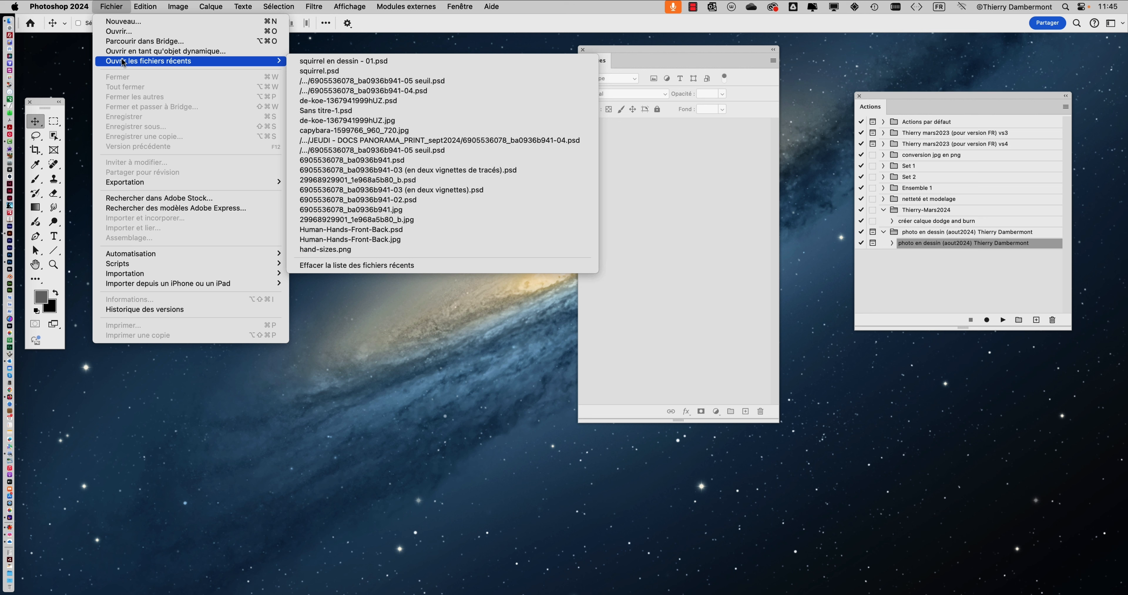
left_click(349, 71)
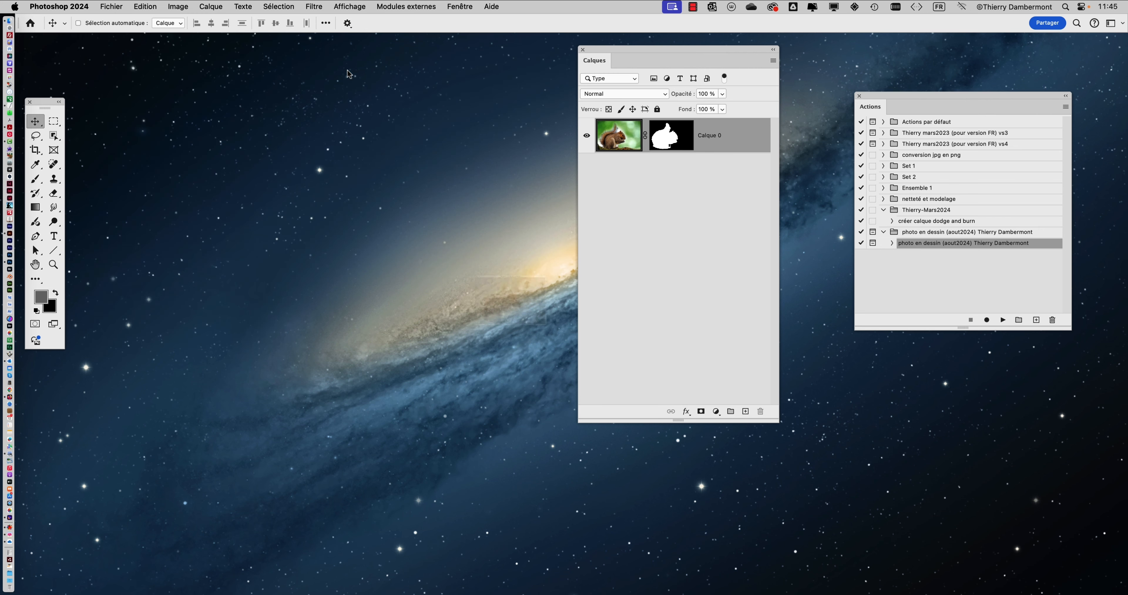
key("f")
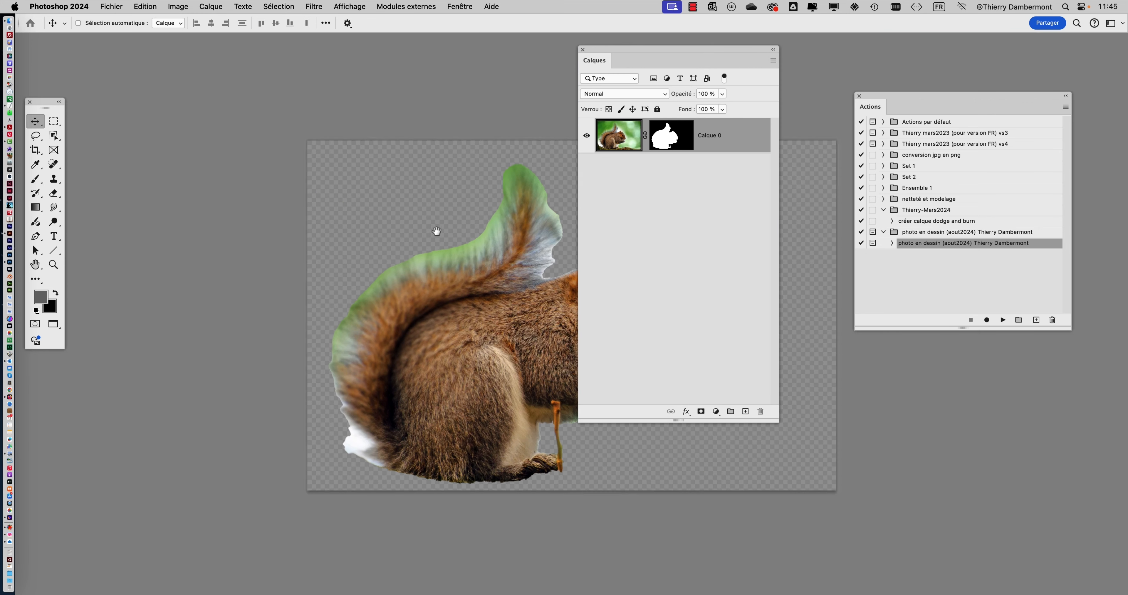
left_click_drag(435, 234, 222, 144)
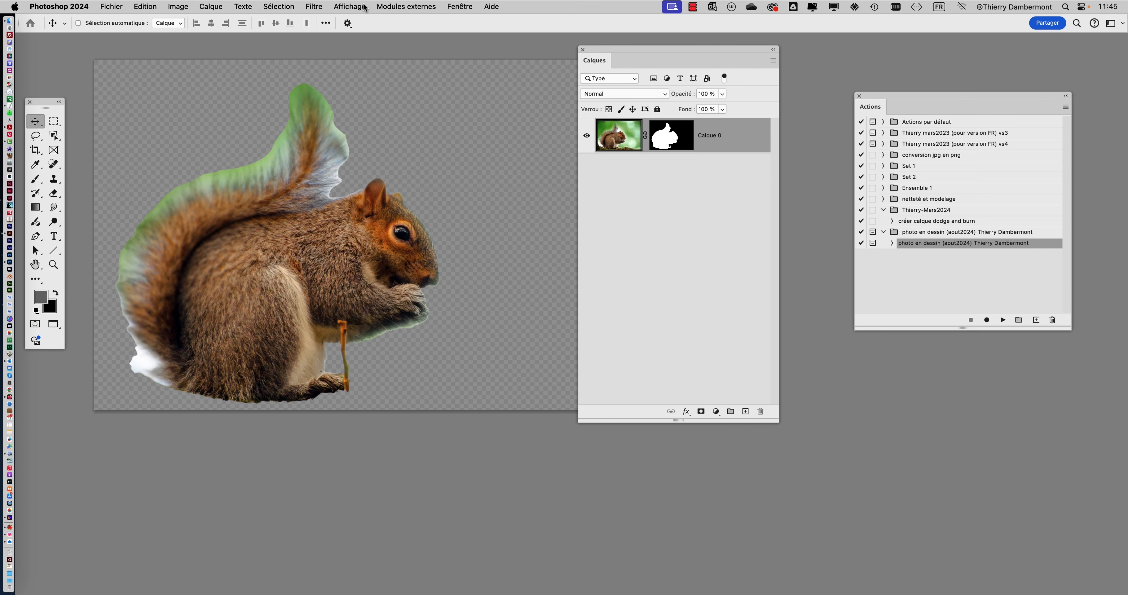
Shrink the Layers window to fit its single layer, place it just above the squirrel's head and move the Actions window closer
left_click(350, 6)
left_click(369, 220)
left_click_drag(773, 421, 763, 212)
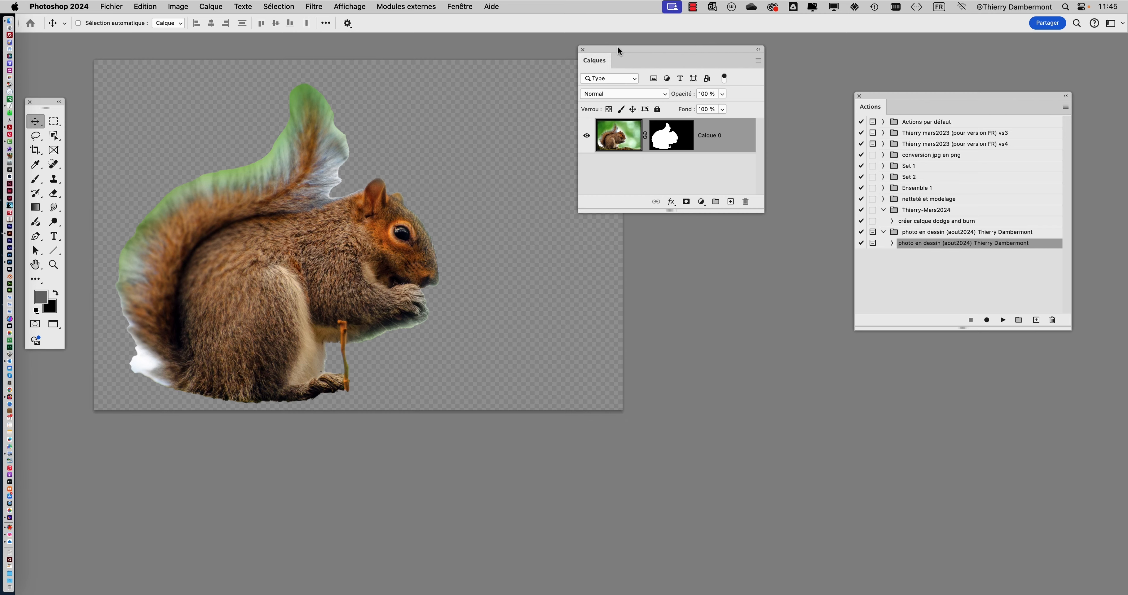
left_click_drag(617, 46, 584, 69)
left_click_drag(878, 104, 780, 66)
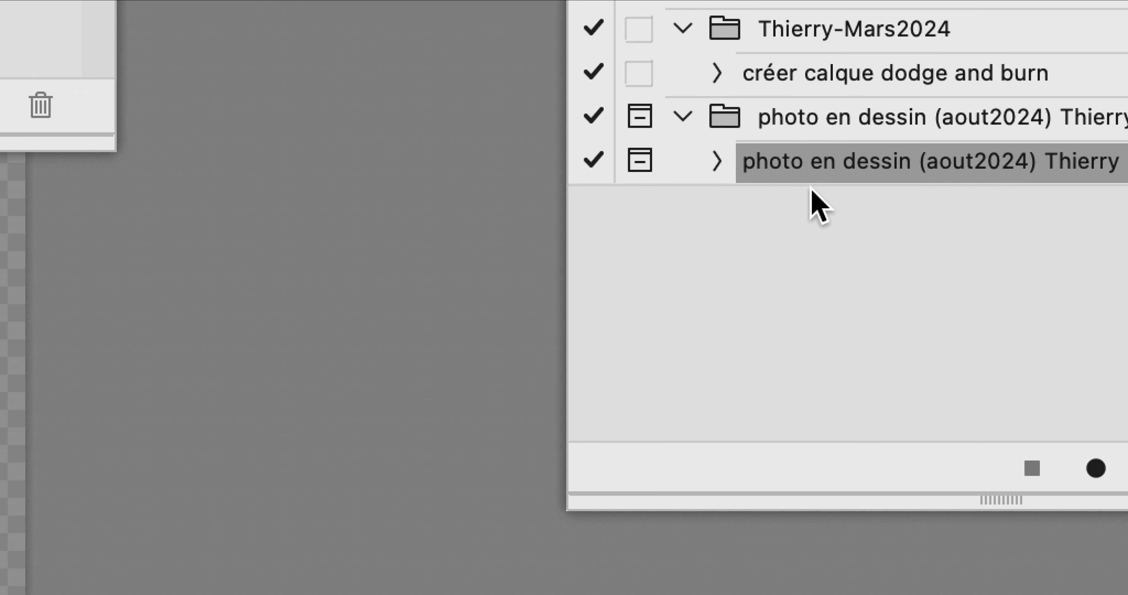
Expand the photo en dessin (aout2024) action and enable the dialog boxes for all of its commands
left_click(790, 177)
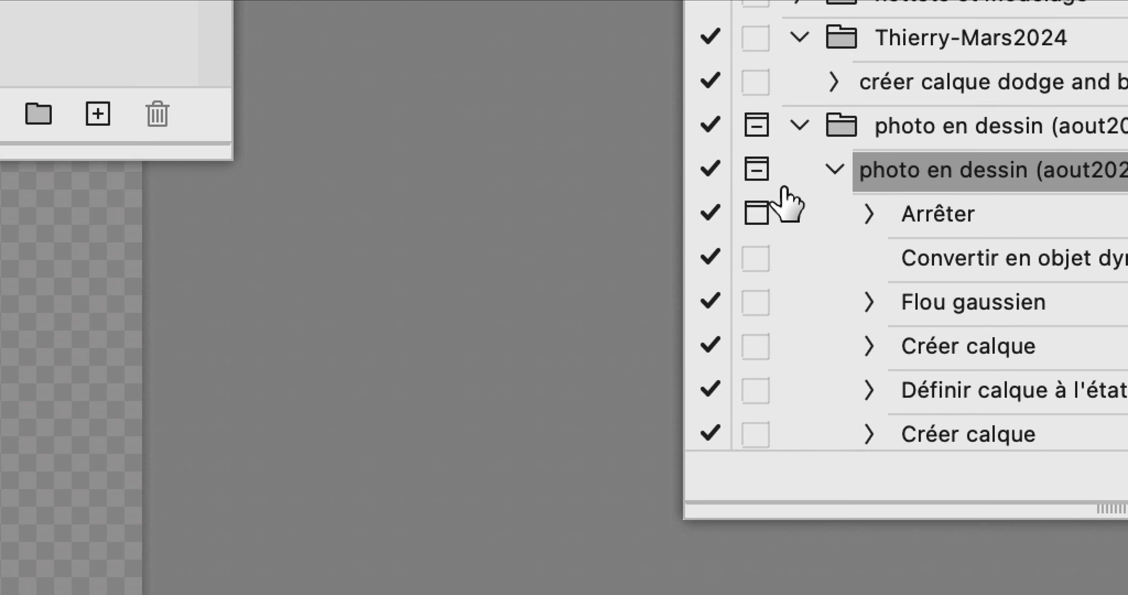
left_click(718, 178)
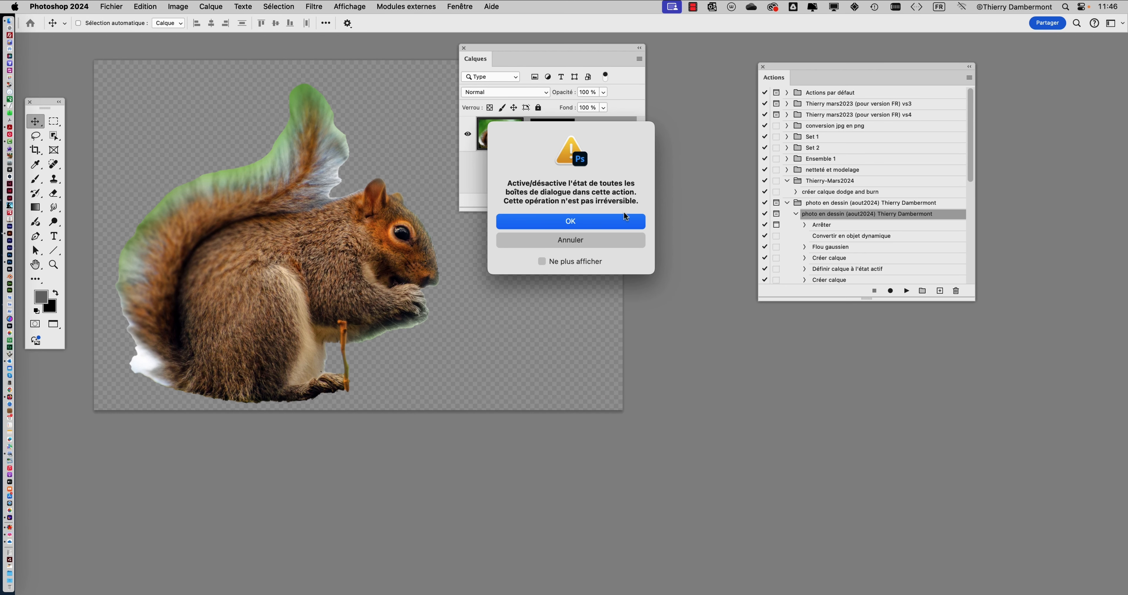
left_click(554, 223)
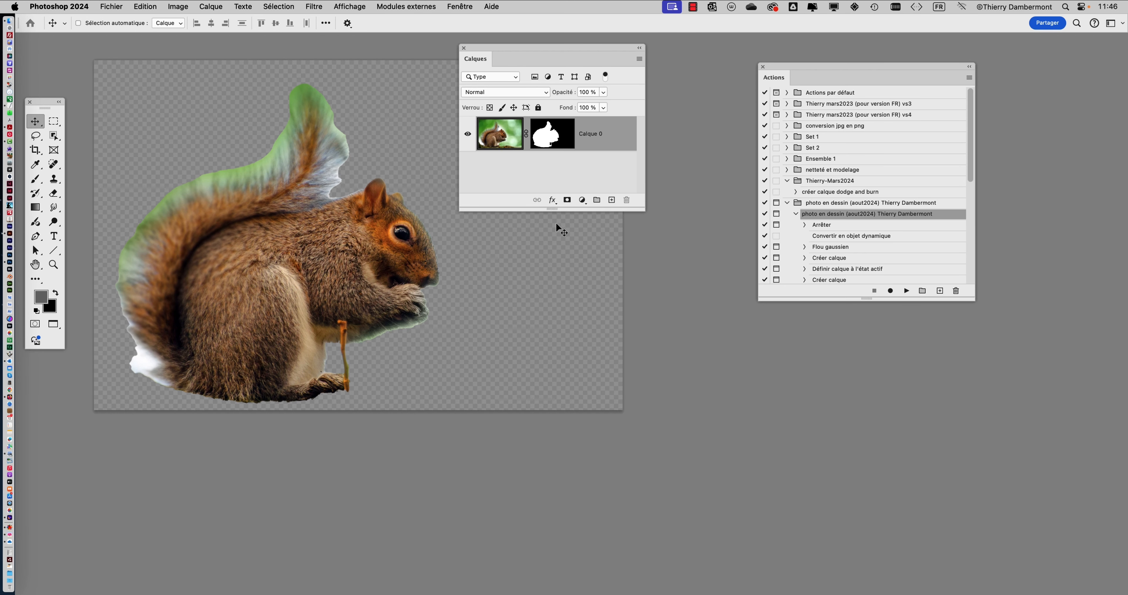
Lengthen the Actions window, disable all dialog boxes in the photo en dessin (aout2024) action and collapse its command list
left_click_drag(981, 304, 1014, 538)
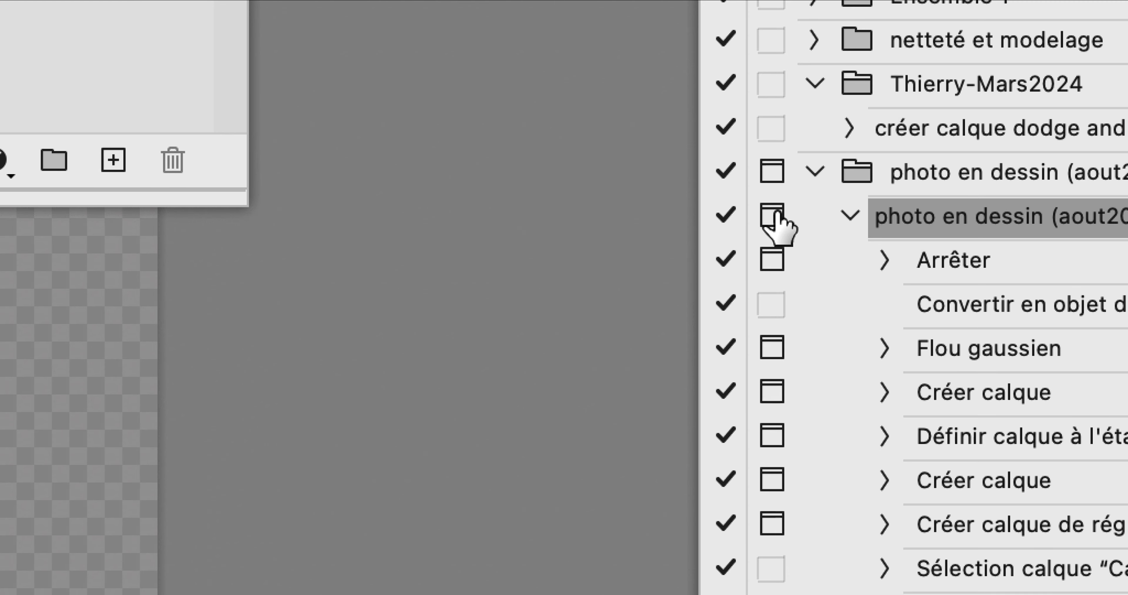
left_click(775, 221)
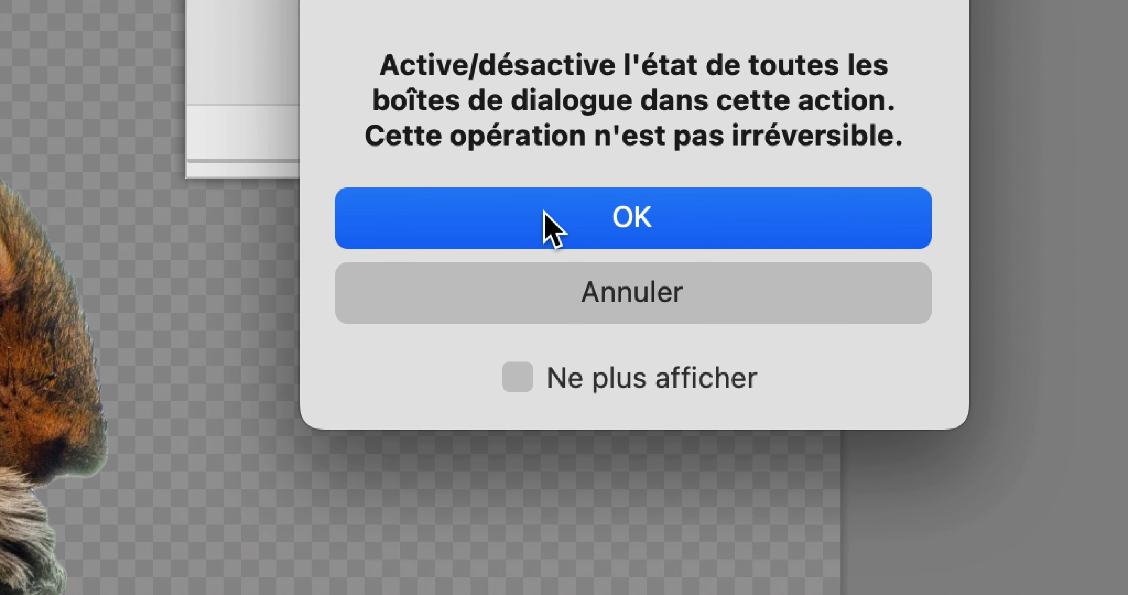
left_click(550, 220)
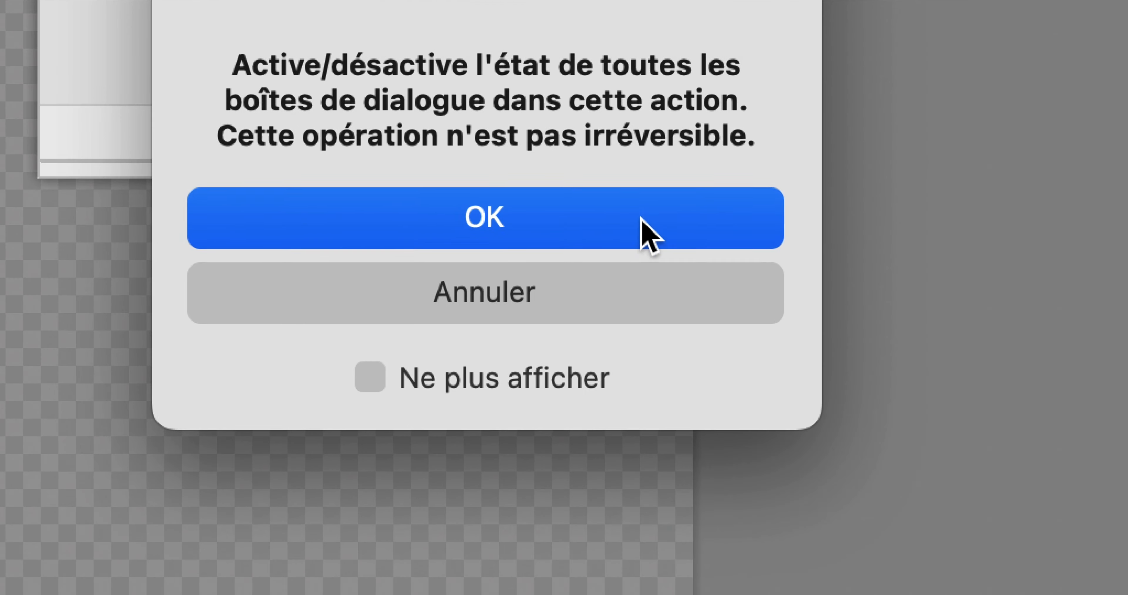
left_click(69, 212)
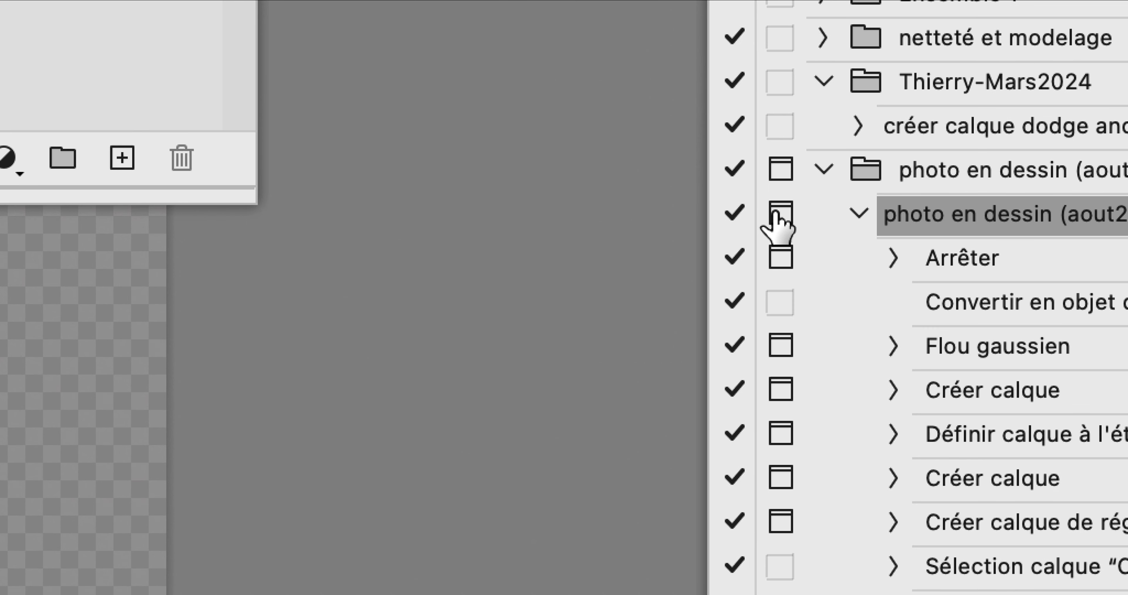
left_click(775, 217)
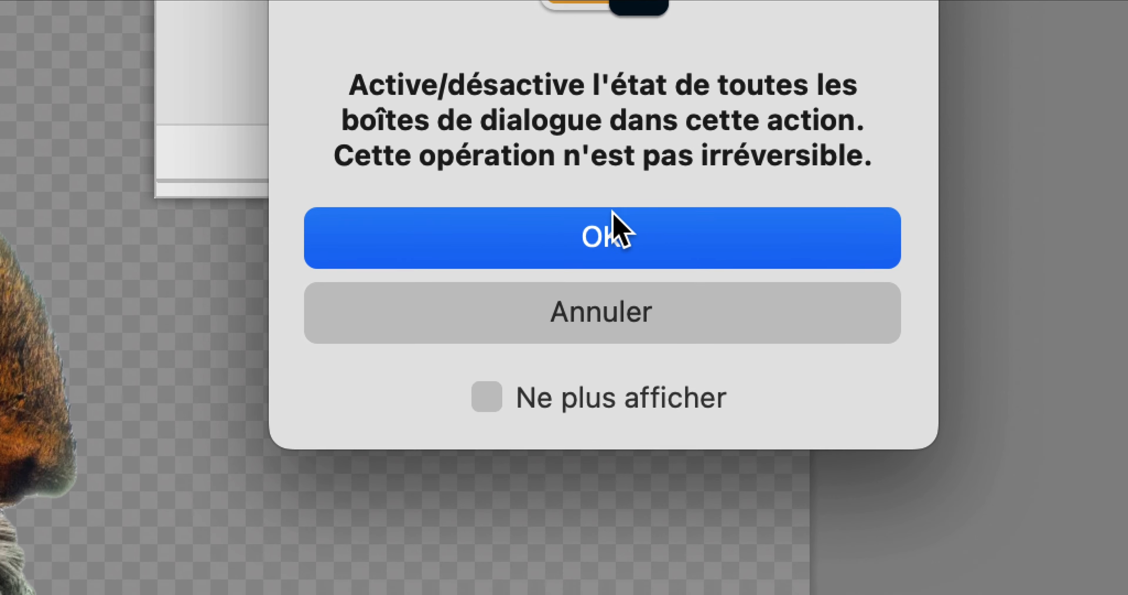
left_click(614, 232)
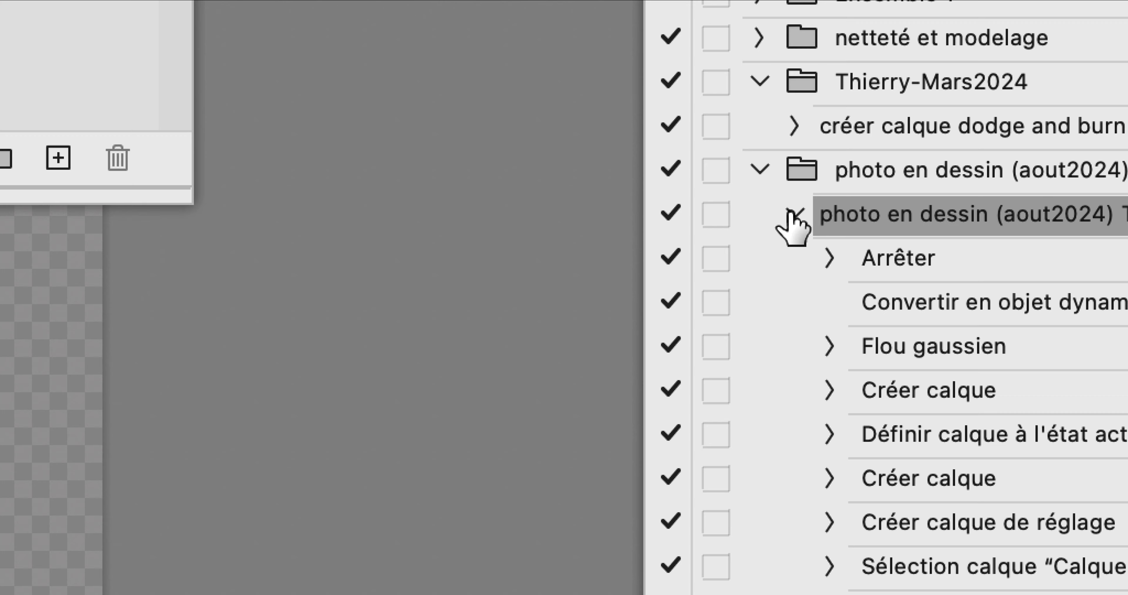
left_click(792, 214)
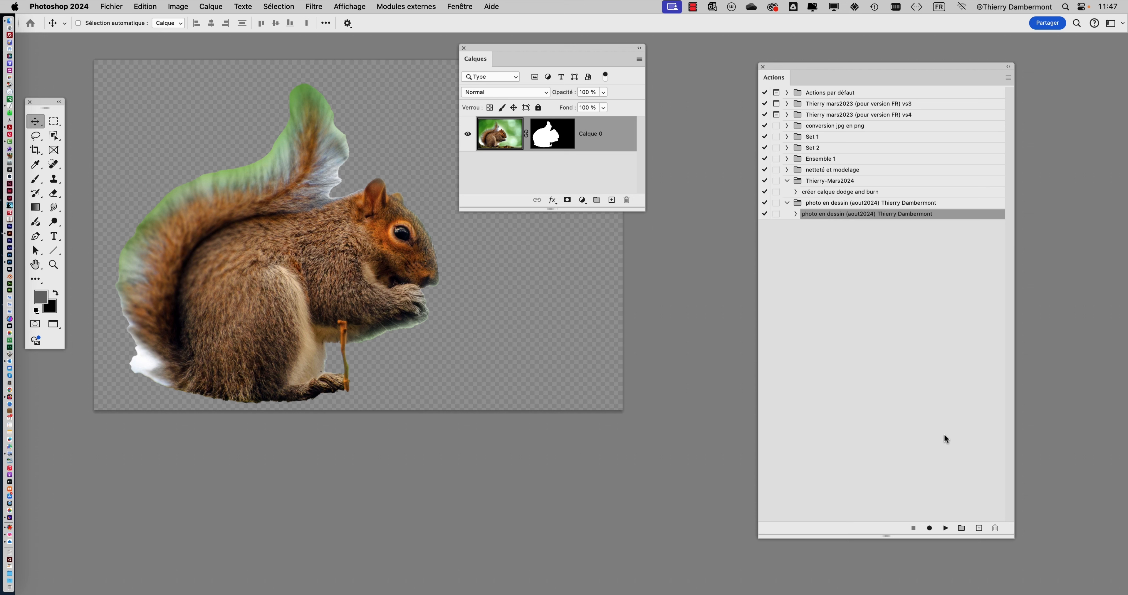
Run the whole photo en dessin (aout2024) action with its dialogs disabled and continue past the unavailable command
left_click(945, 528)
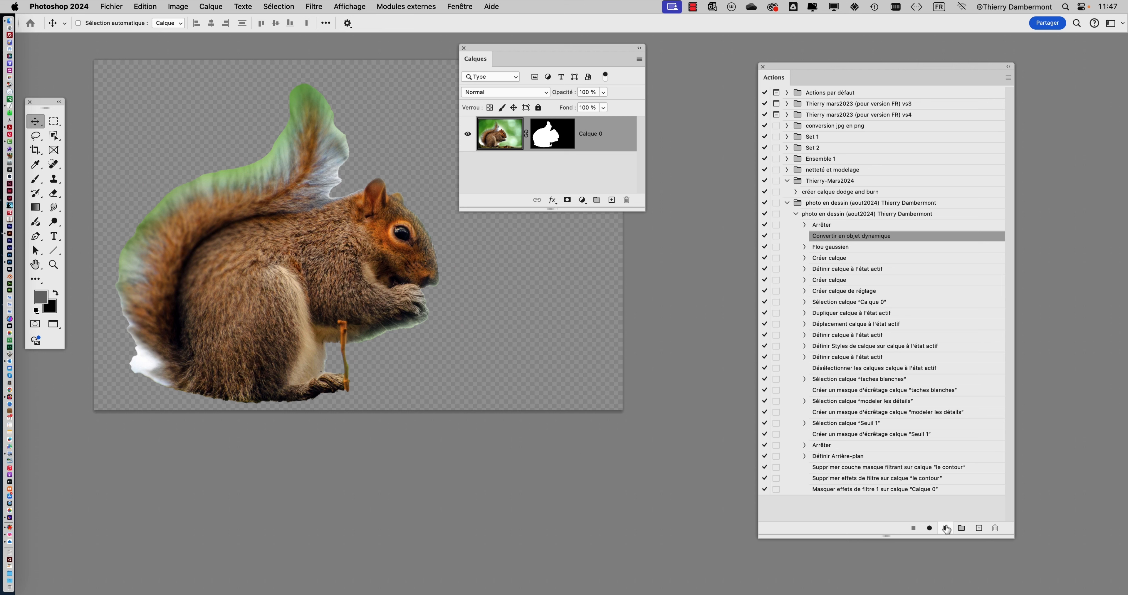
left_click(825, 215)
left_click(946, 528)
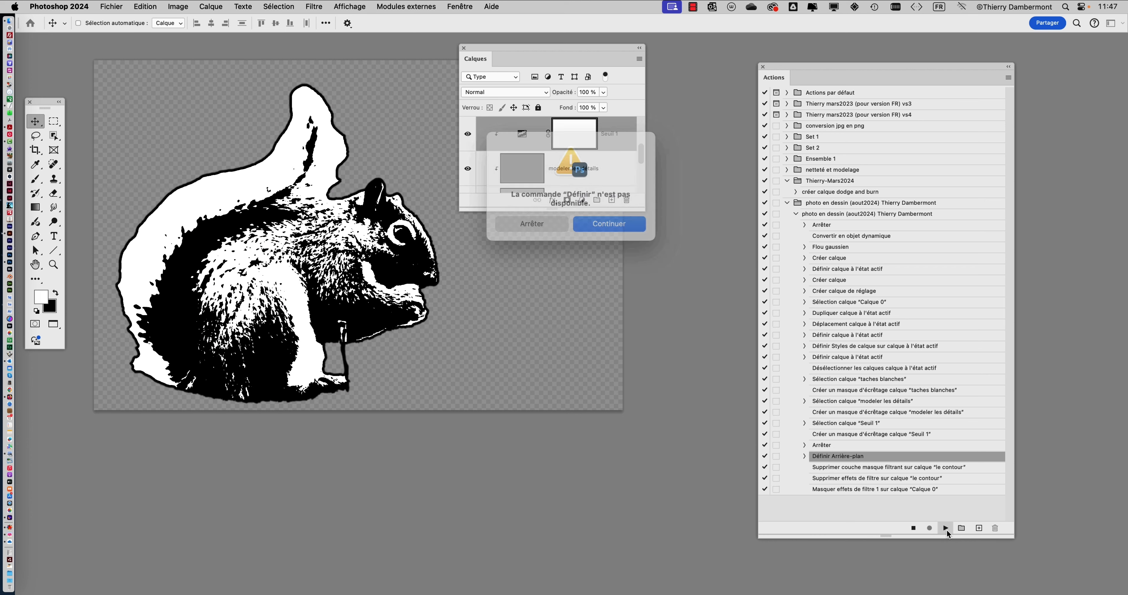
left_click(624, 224)
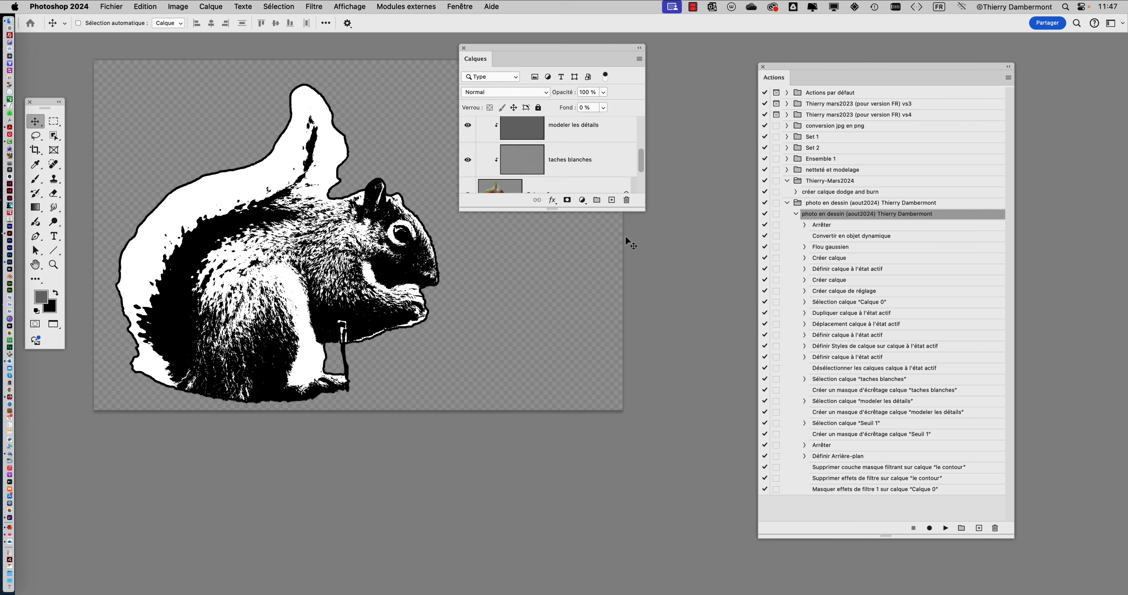
Collapse the photo en dessin (aout2024) set and revert squirrel.psd to its last saved version
left_click(787, 202)
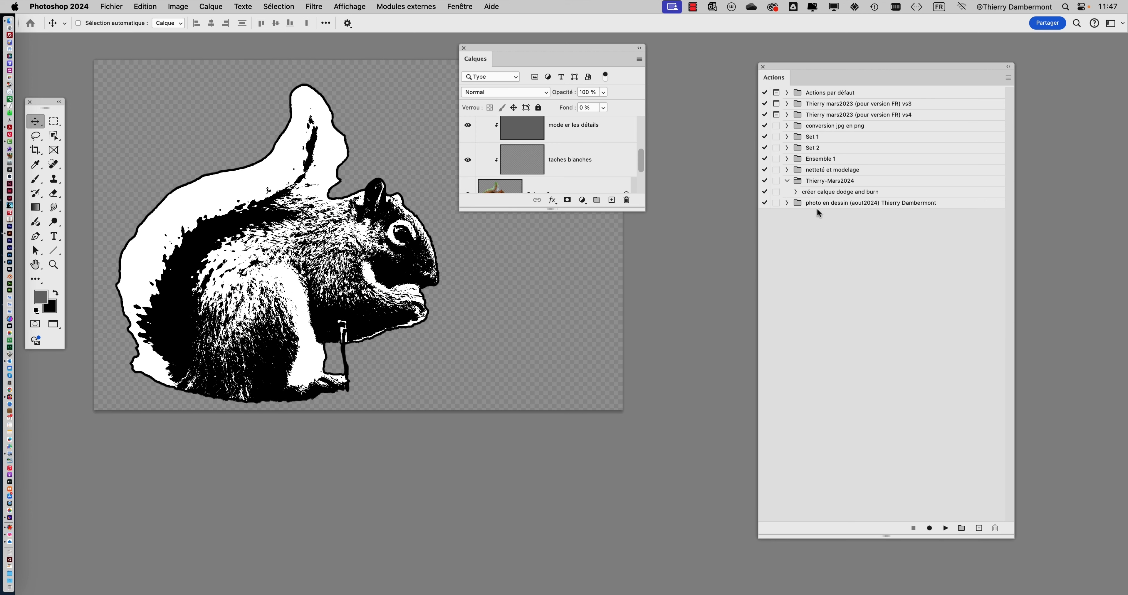
left_click(113, 6)
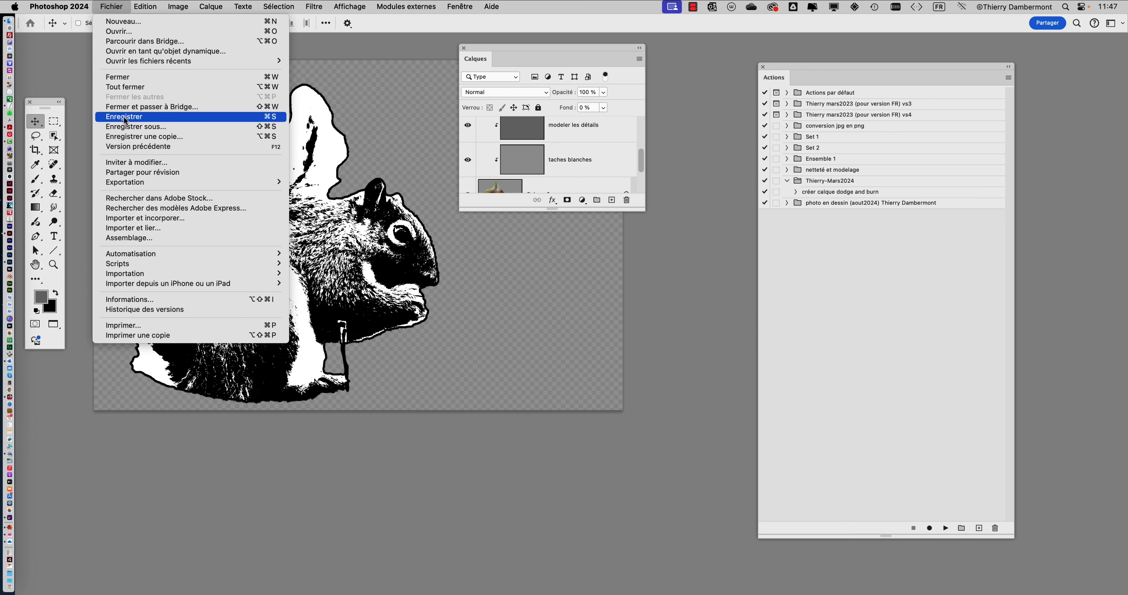
left_click(134, 146)
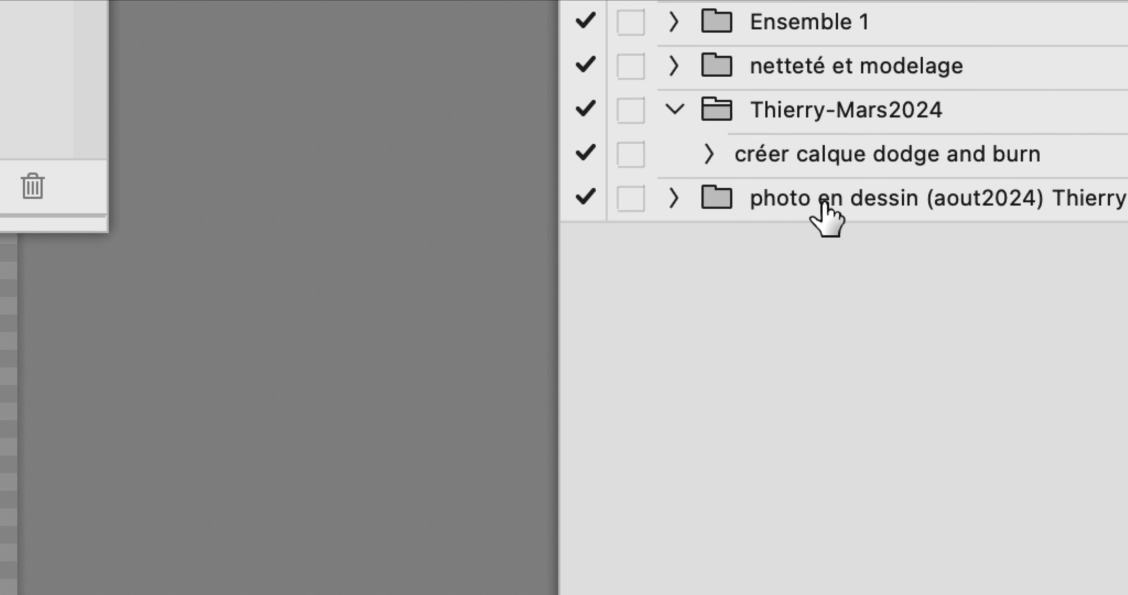
Delete the photo en dessin (aout2024) set and load it again from its .atn file in the script folder
left_click_drag(826, 203, 976, 592)
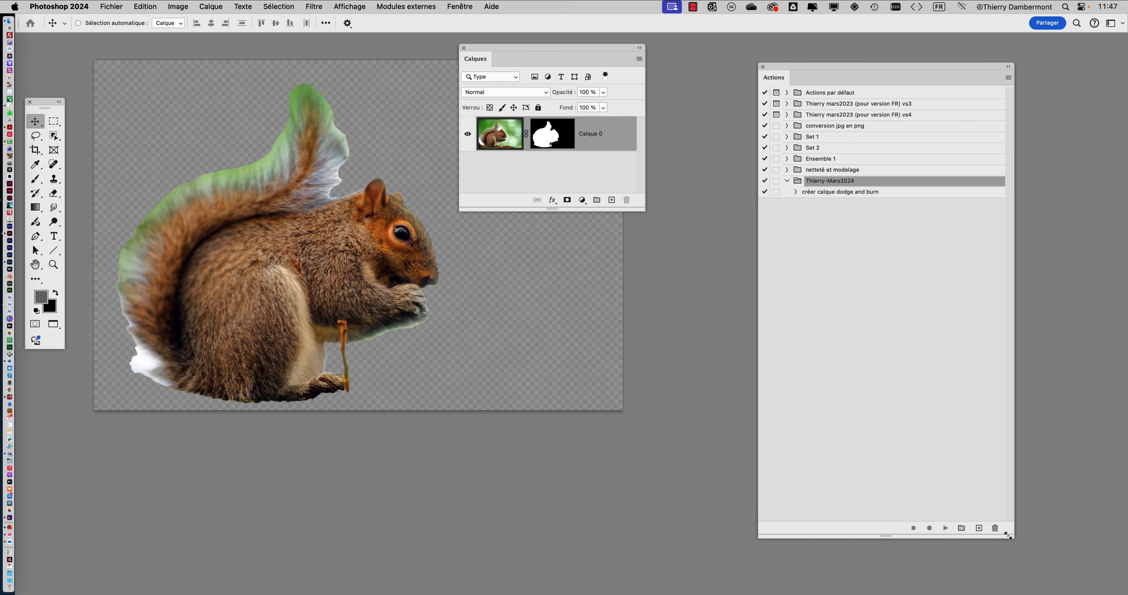
left_click_drag(1008, 536, 1004, 268)
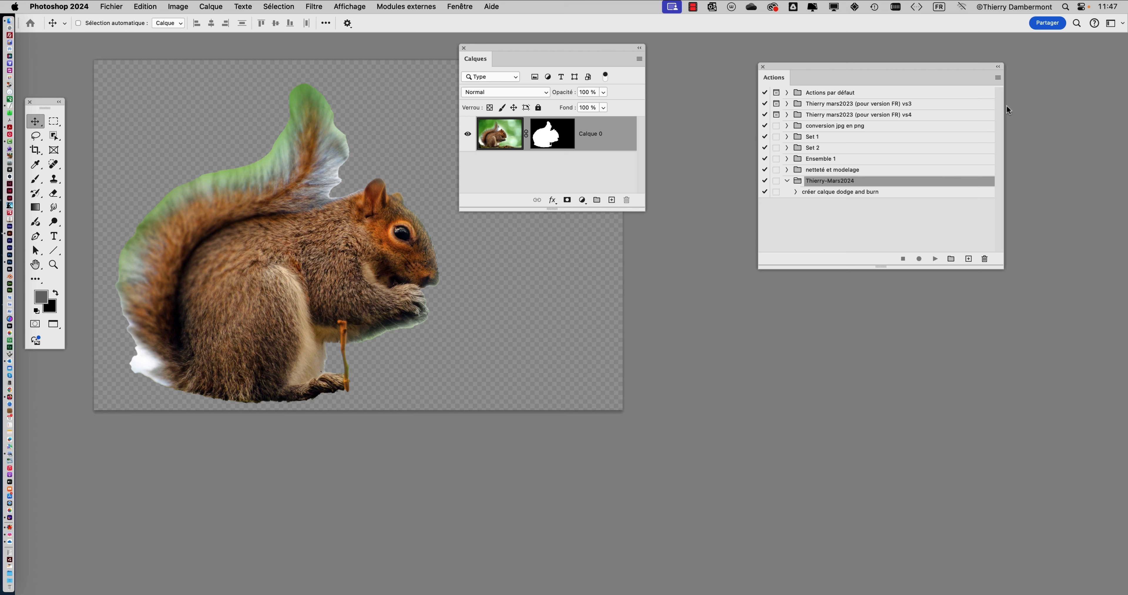
left_click(998, 79)
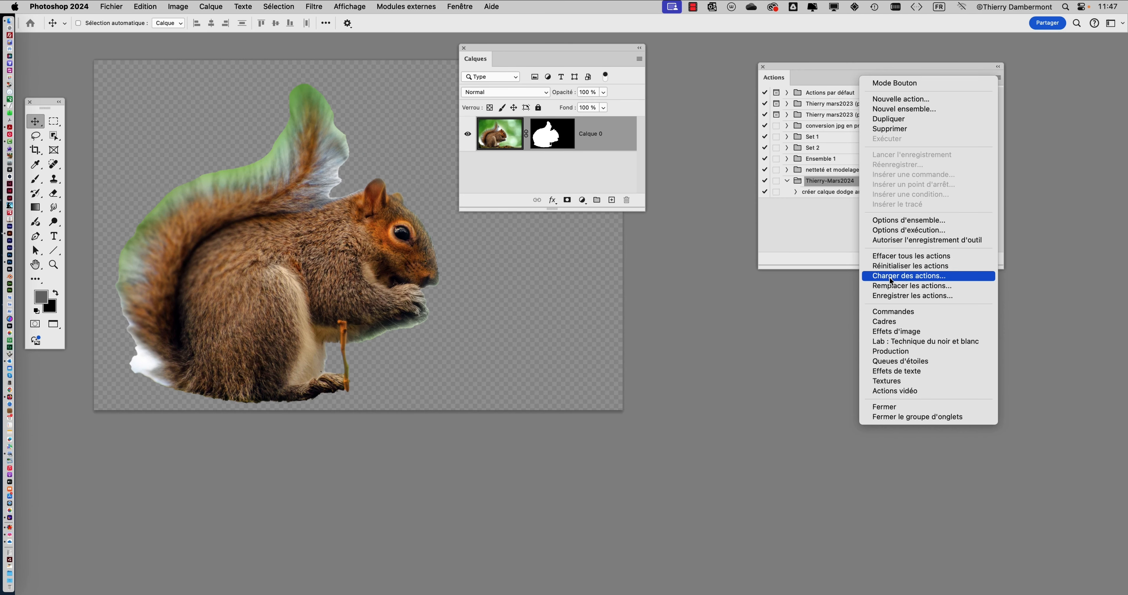
left_click(891, 276)
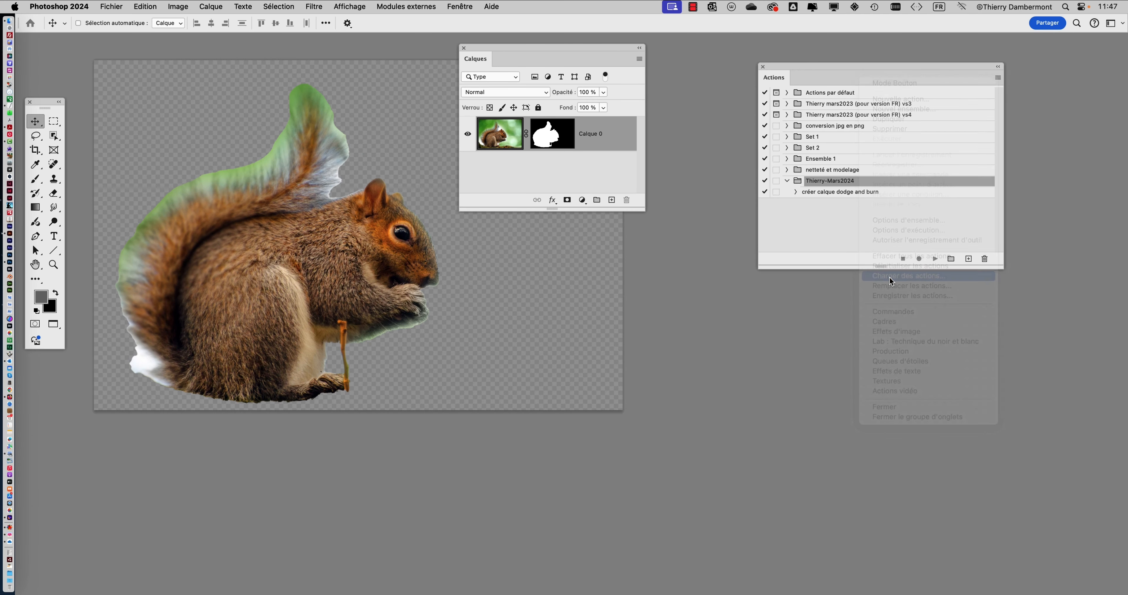
left_click(438, 126)
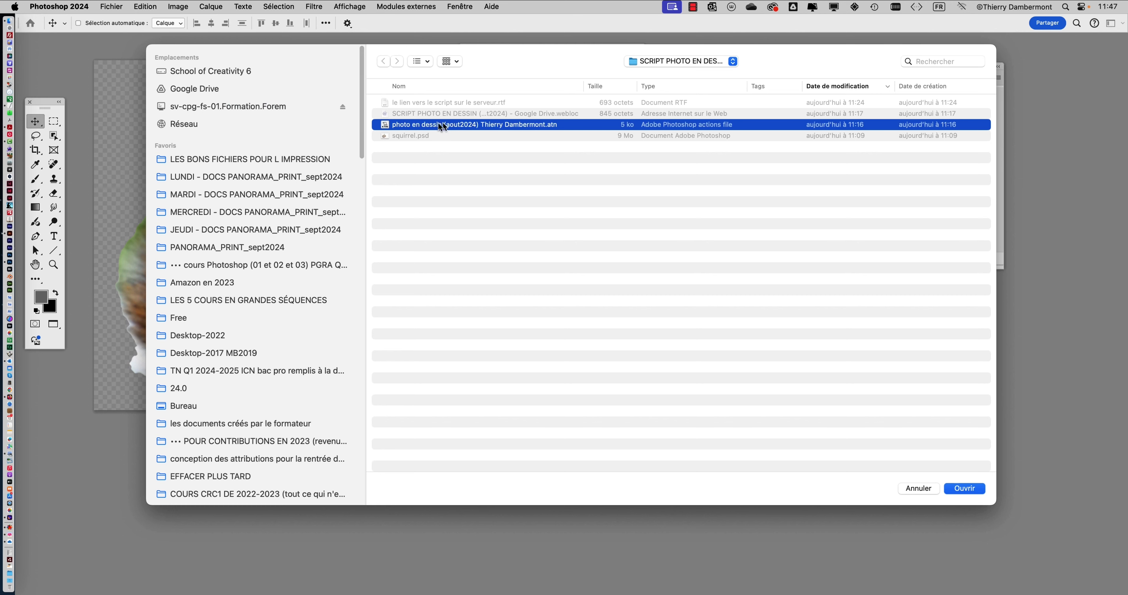
left_click(949, 489)
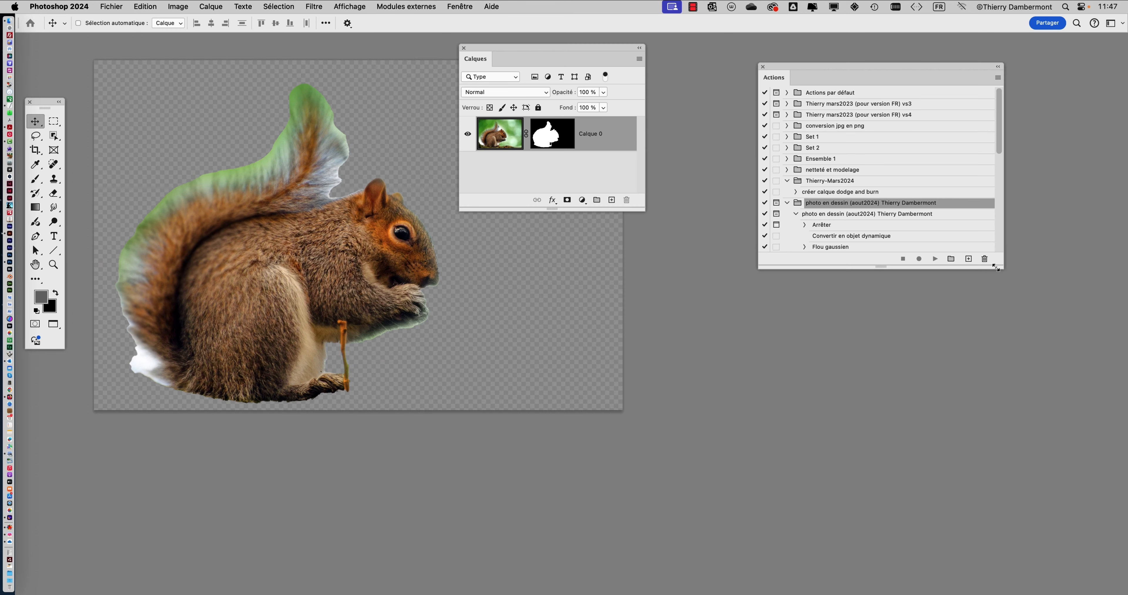
Lengthen the Actions and Layers windows, then select the reloaded photo en dessin (aout2024) action and collapse its command list
left_click_drag(1000, 267, 1027, 547)
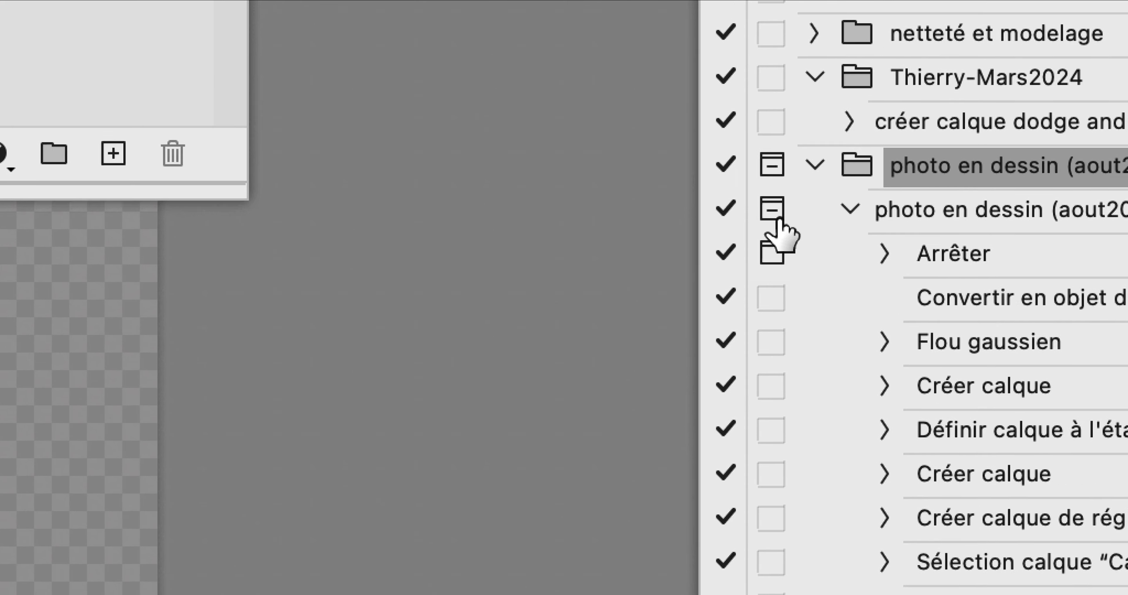
left_click(914, 219)
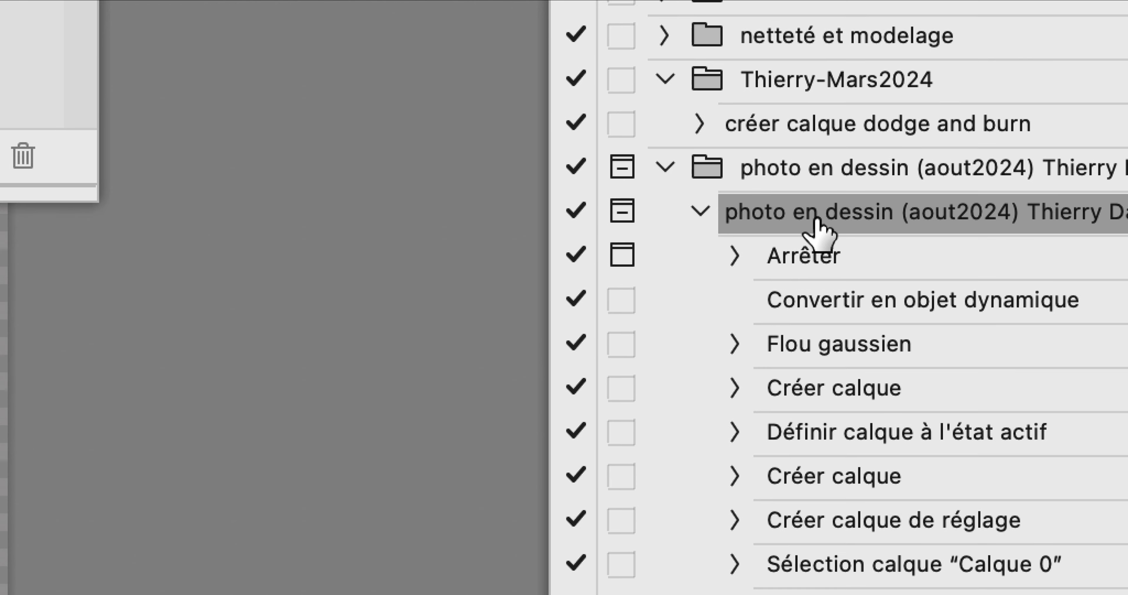
left_click(701, 212)
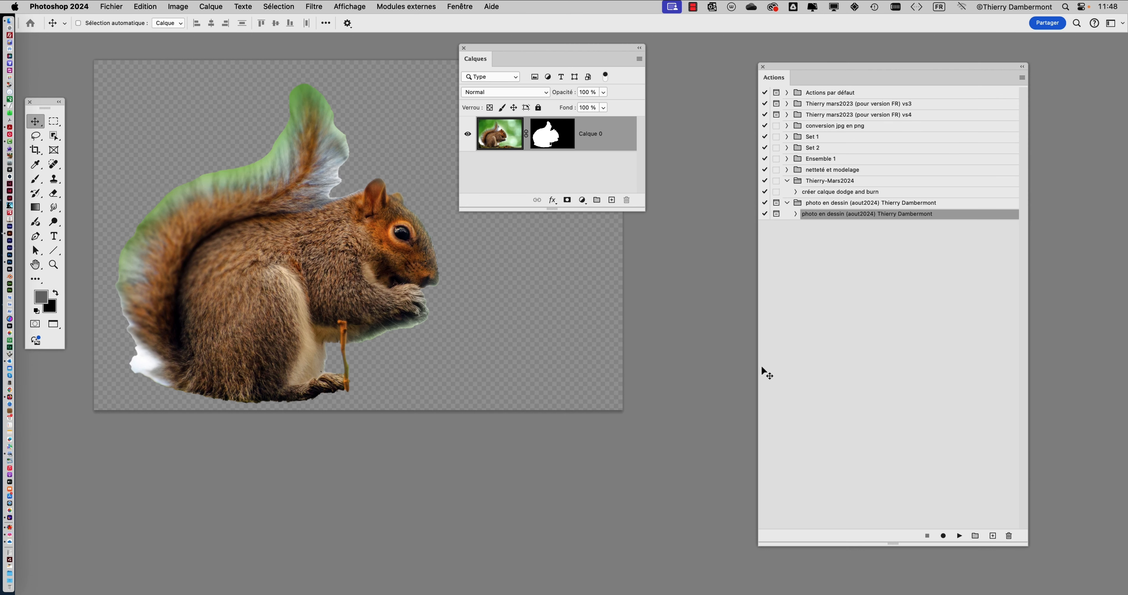
left_click_drag(644, 211, 707, 529)
Run the reloaded photo en dessin (aout2024) action and continue past its starting-document message and the unavailable-command warning
left_click(959, 535)
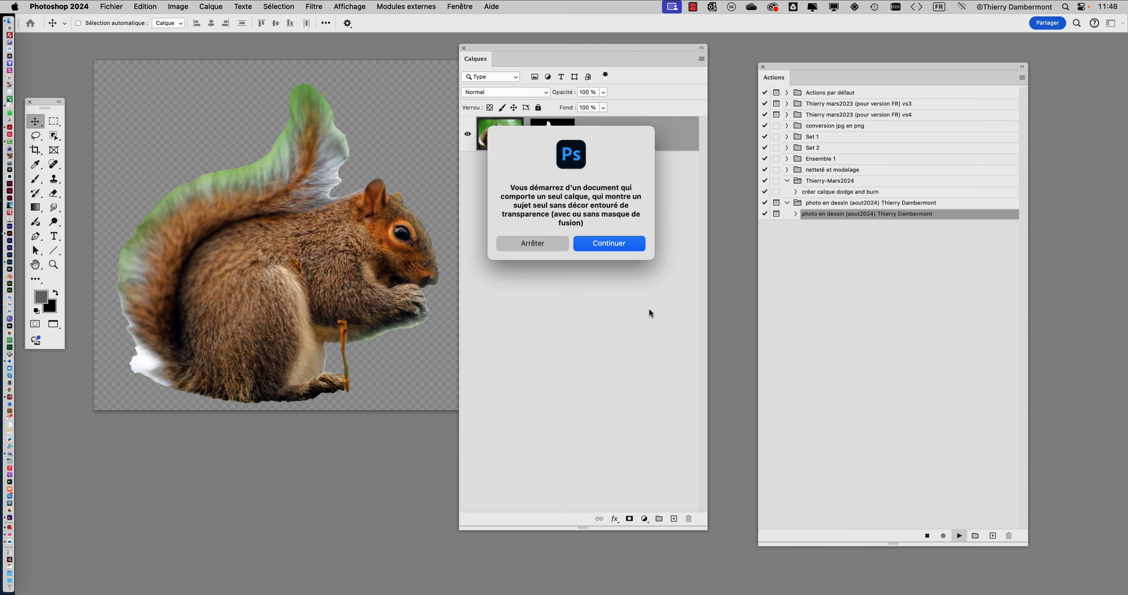
left_click(632, 241)
left_click(623, 241)
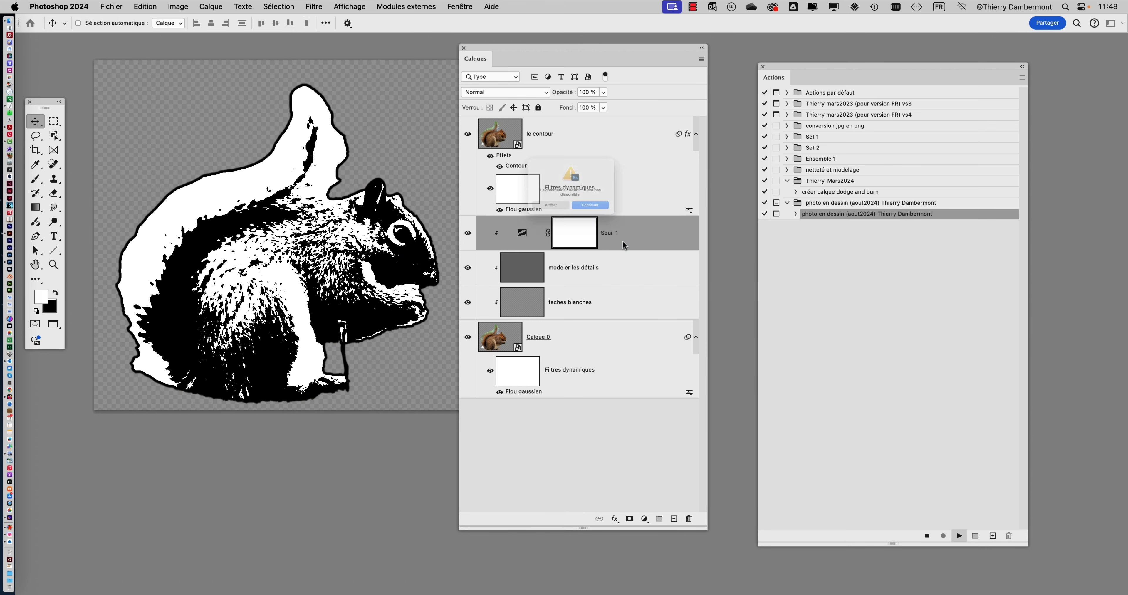
left_click(624, 229)
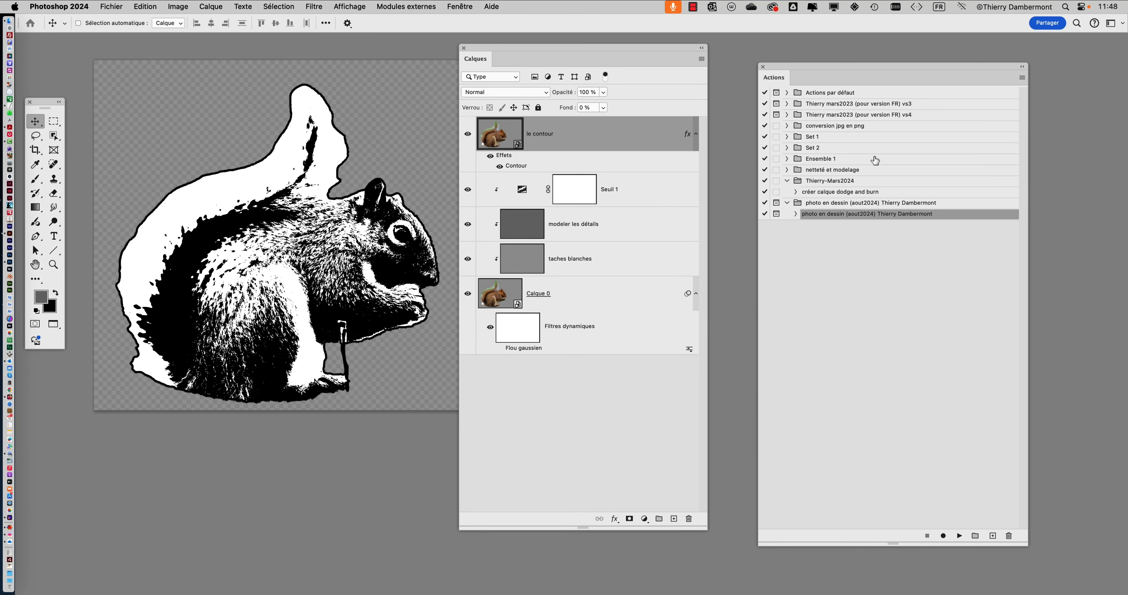
Close the Actions window and move the Layers window clear of the squirrel drawing
left_click_drag(778, 69, 917, 69)
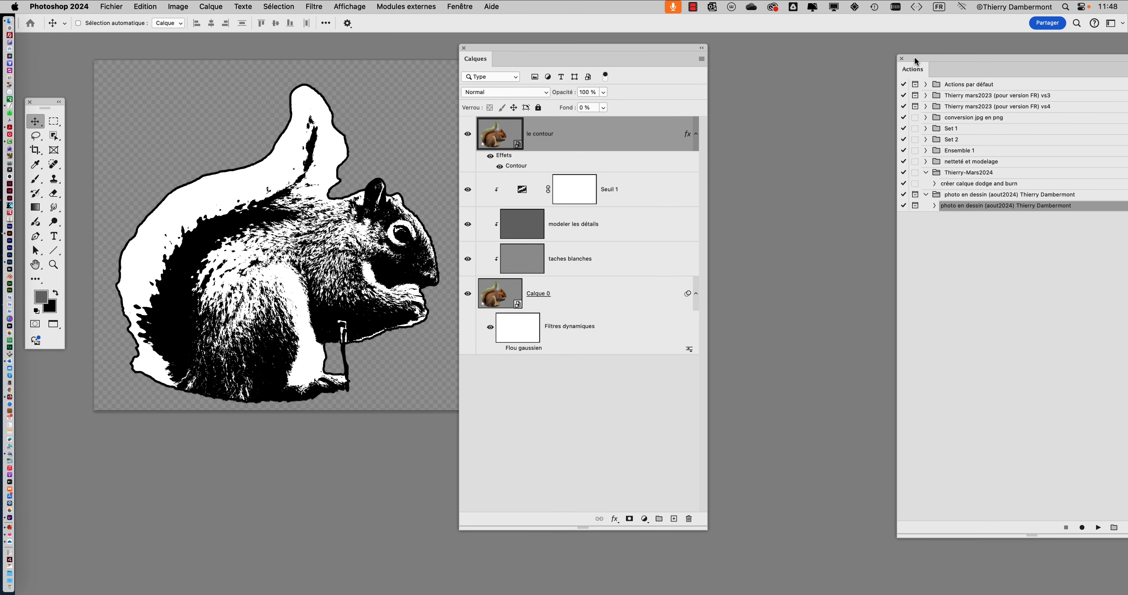
left_click(901, 66)
left_click_drag(613, 51, 839, 58)
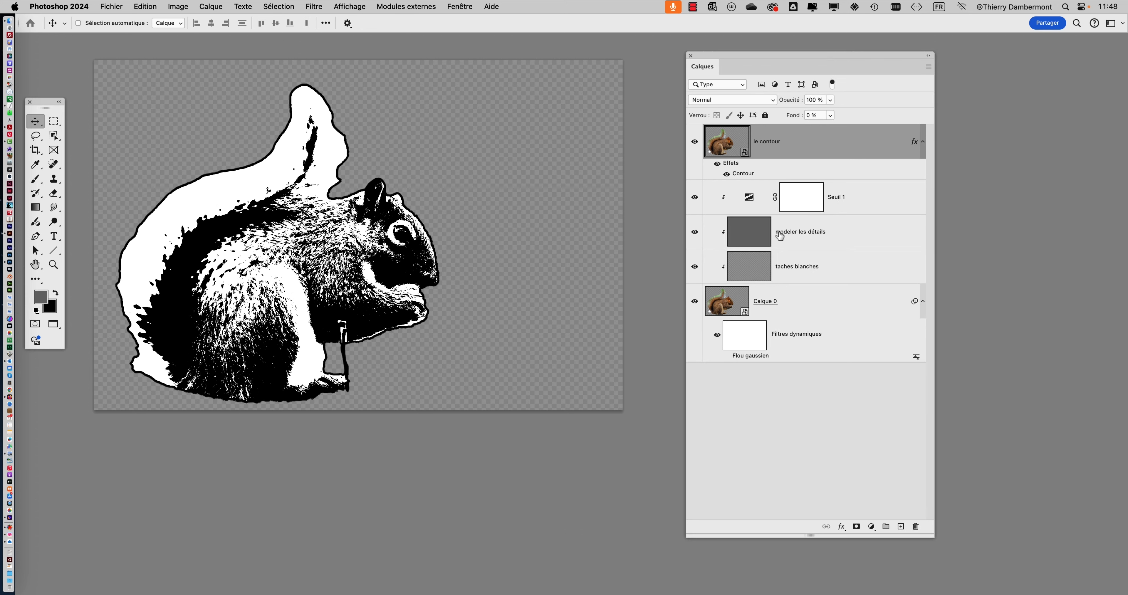
left_click_drag(499, 261, 583, 324)
scroll(367, 287, "up", 5)
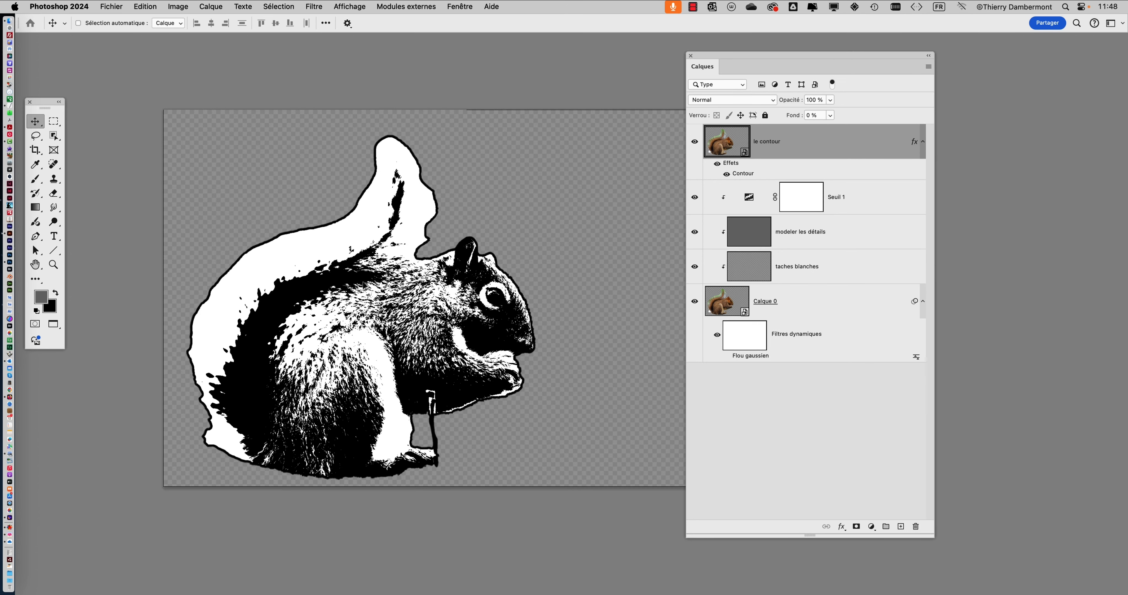
left_click_drag(359, 283, 357, 222)
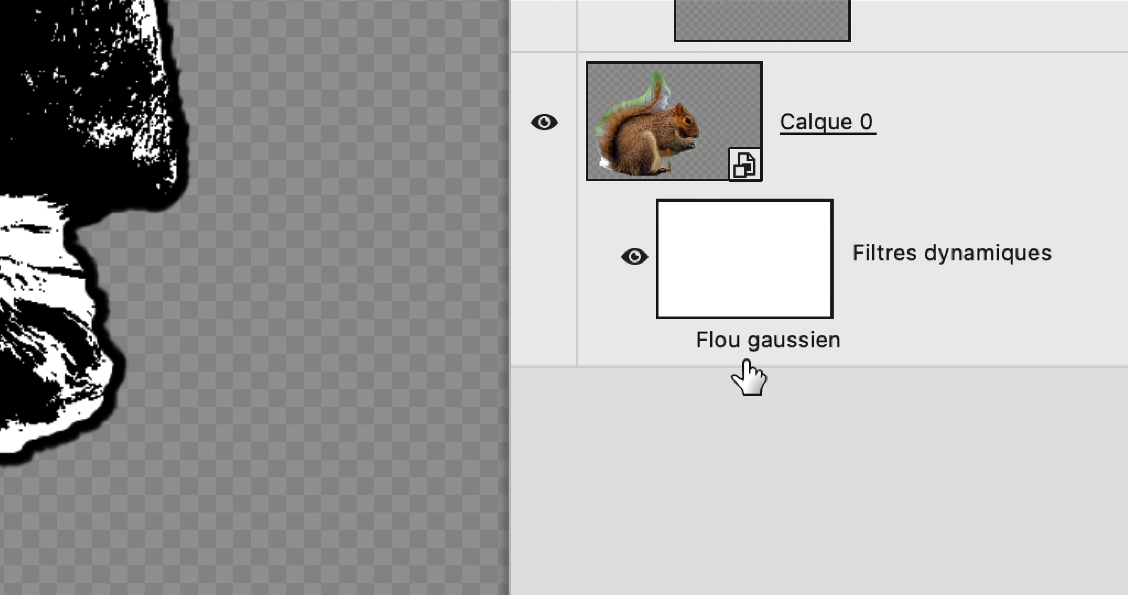
Toggle the Flou gaussien smart filter on Calque 0 to compare the drawing with and without it, leaving the filter enabled
left_click(672, 343)
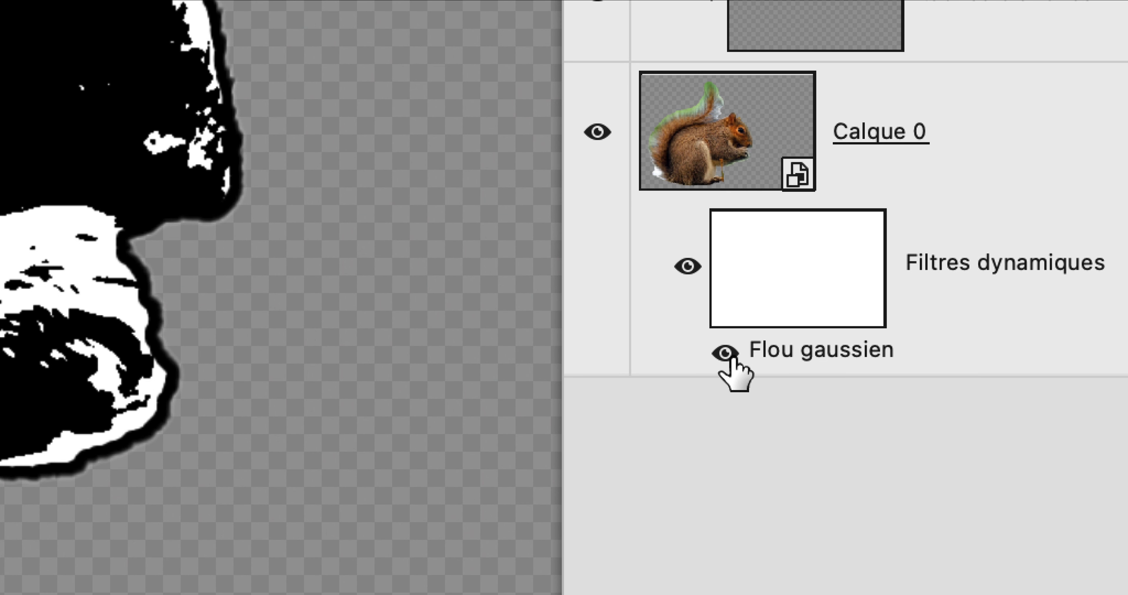
left_click(726, 354)
left_click(727, 357)
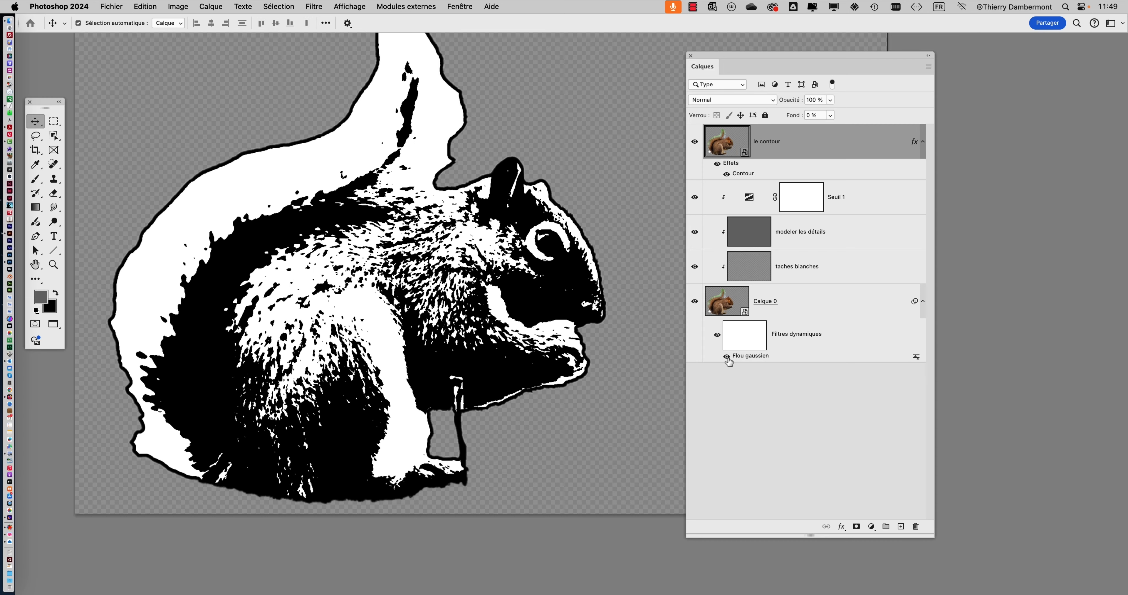
left_click(727, 357)
left_click(727, 357)
left_click(726, 357)
left_click(727, 358)
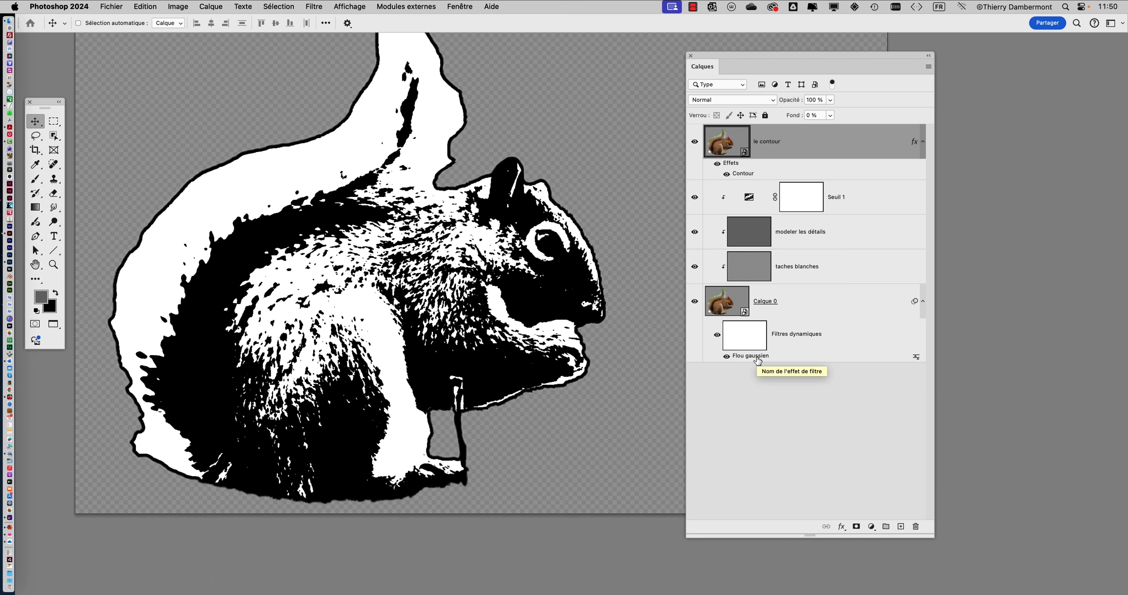
Set the Flou gaussien radius on Calque 0 to 2,5 pixels
double_click(757, 356)
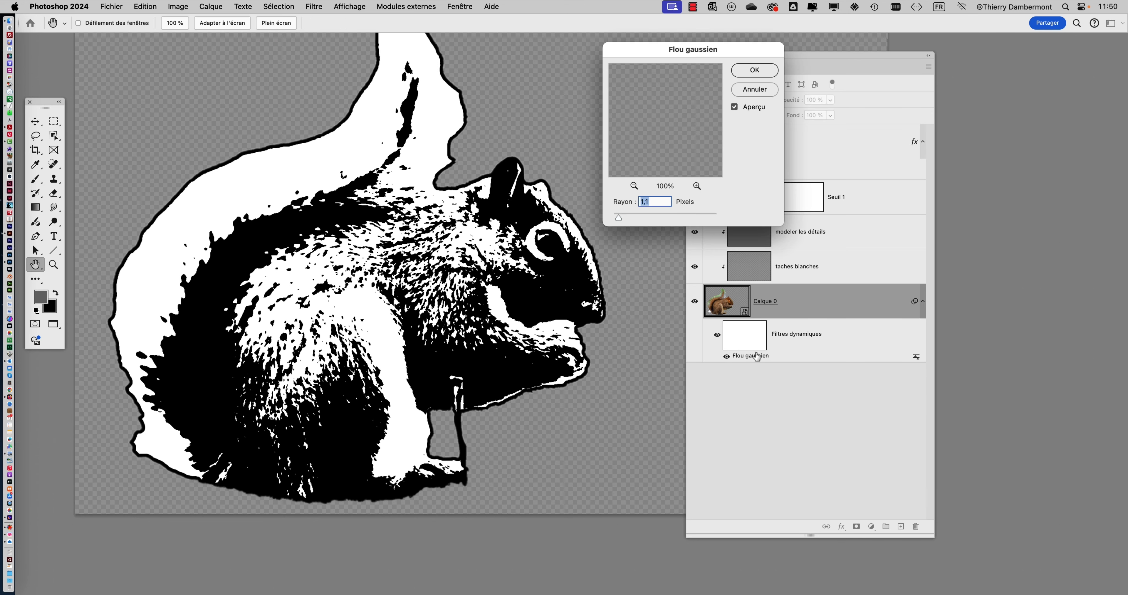
mouse_move(622, 220)
left_mouse_down()
mouse_move(639, 222)
mouse_move(612, 219)
mouse_move(645, 218)
mouse_move(618, 219)
mouse_move(628, 223)
left_mouse_up()
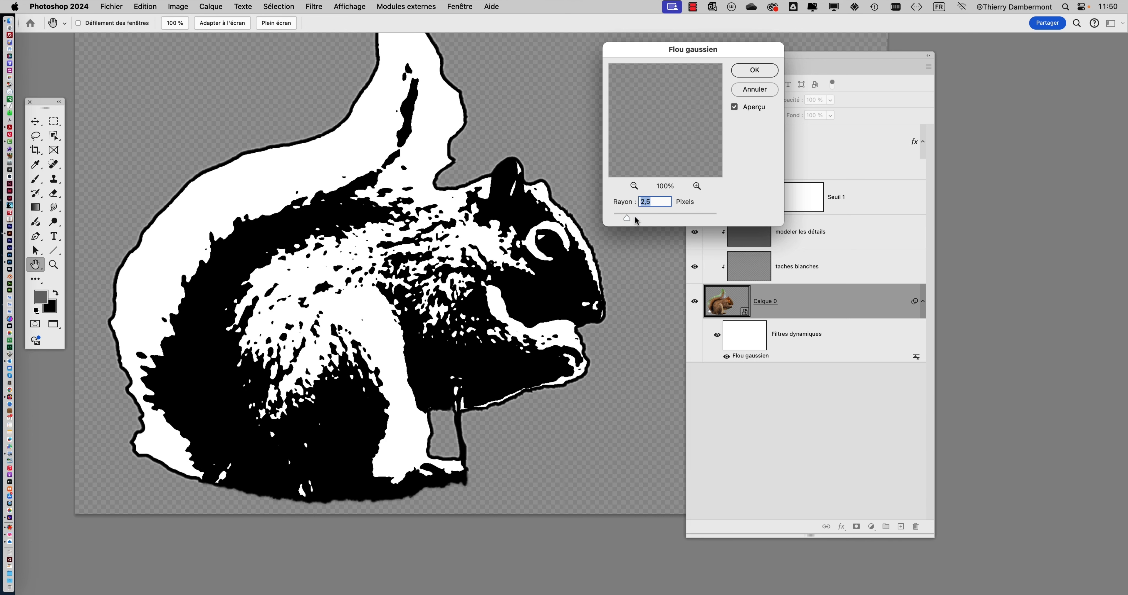
left_click(754, 71)
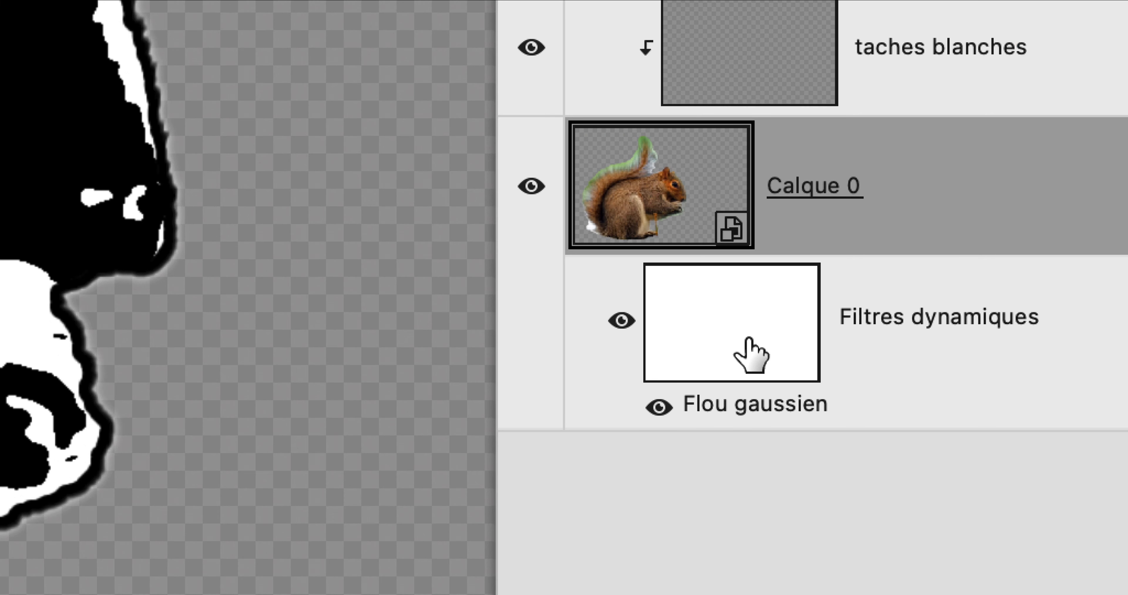
Select Calque 0's smart filter mask, show and collapse its mask properties, and reposition the Layers window
left_click(750, 338)
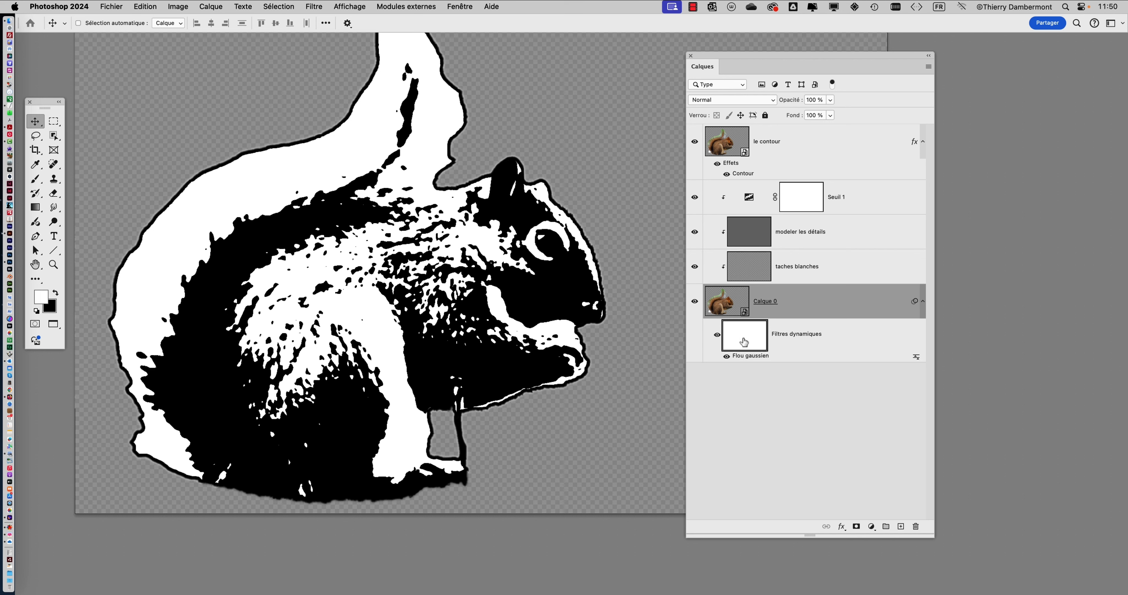
double_click(748, 341)
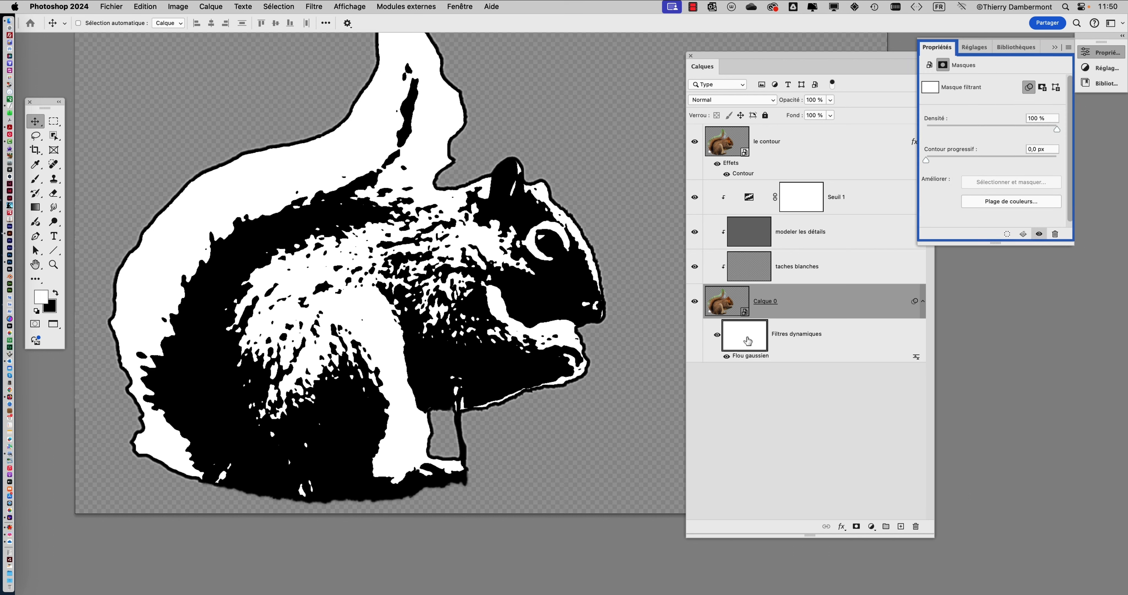
left_click_drag(890, 56, 865, 56)
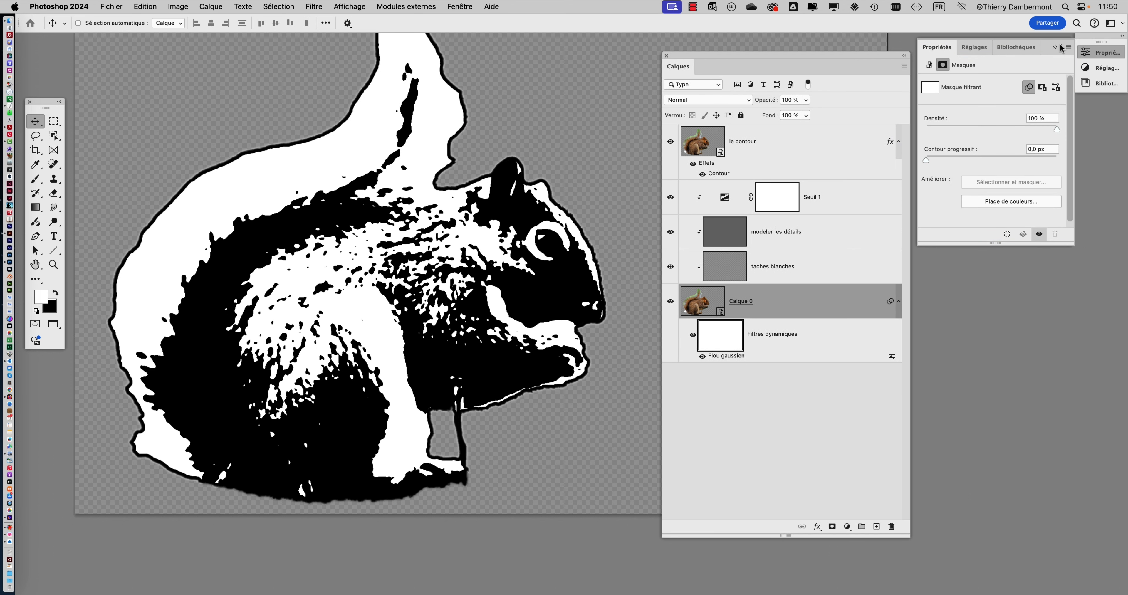
left_click(1058, 49)
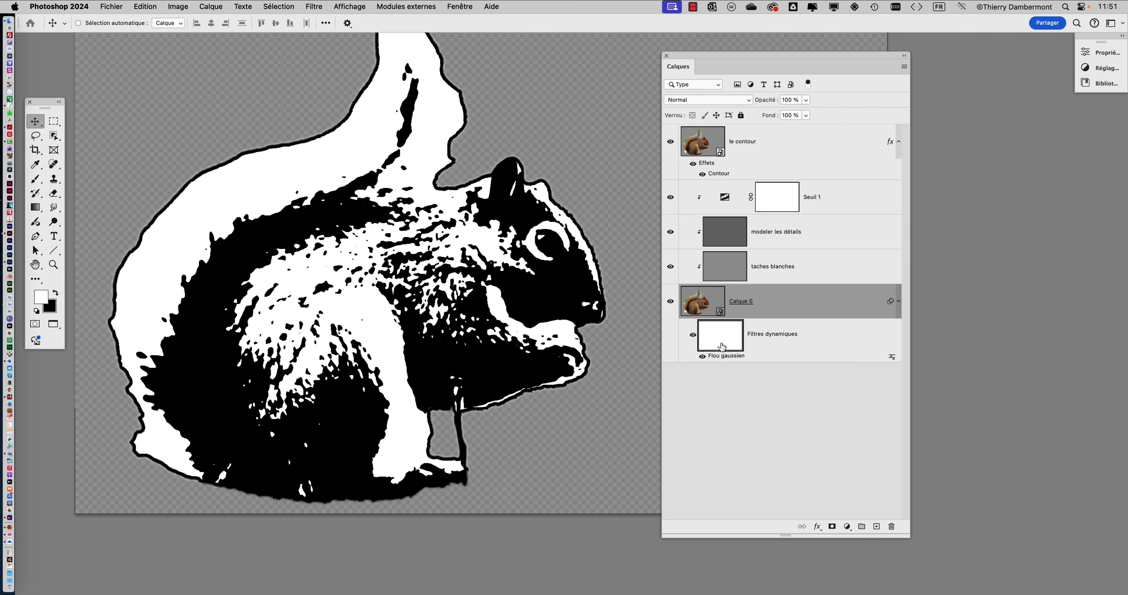
left_click_drag(691, 58, 737, 55)
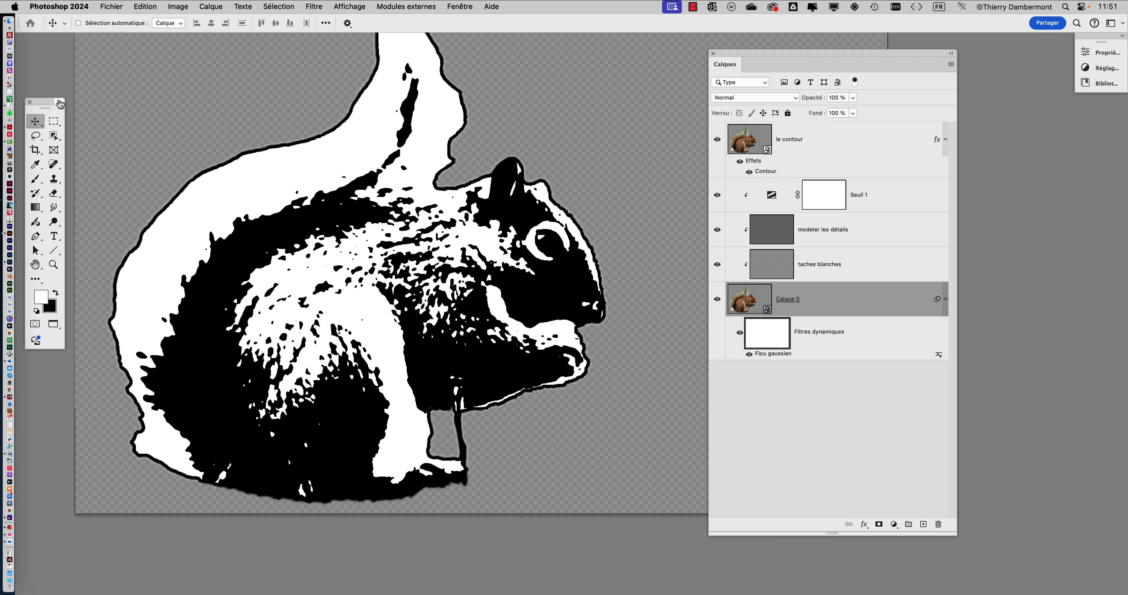
Move the toolbox closer to the drawing and set up the Brush with a black foreground and a size of 281 px
left_click_drag(51, 103, 68, 71)
left_click(54, 147)
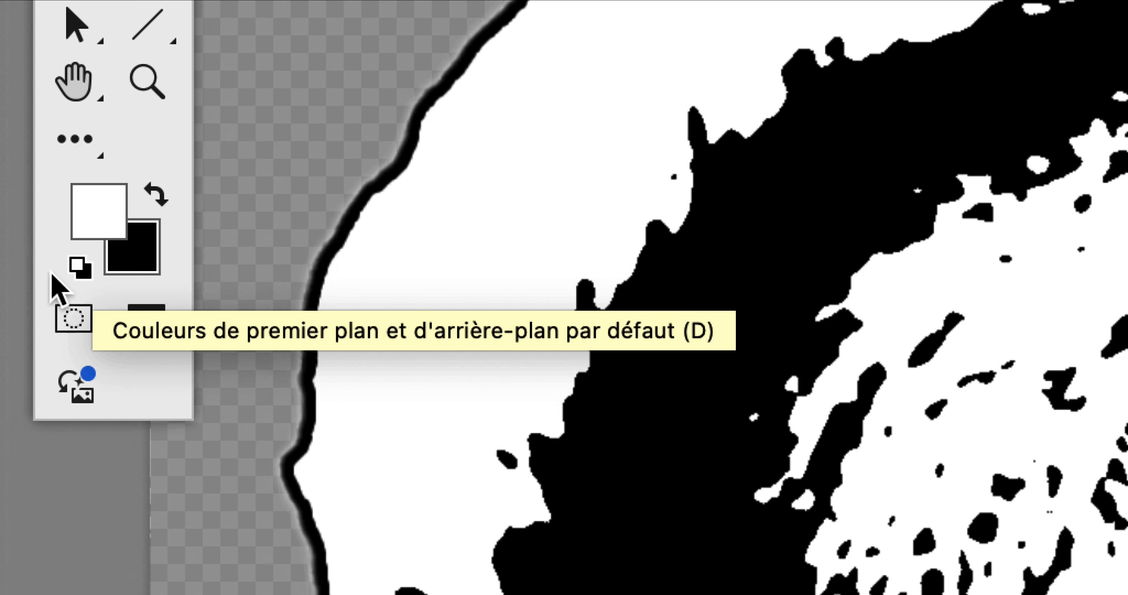
key("x")
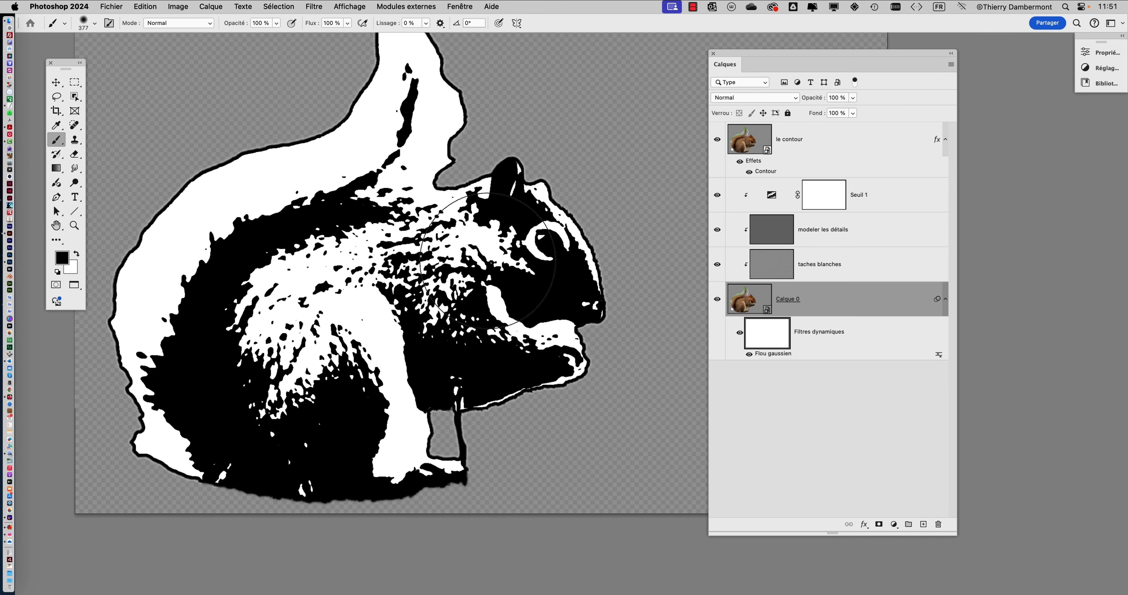
mouse_move(491, 284)
left_mouse_down()
mouse_move(570, 284)
mouse_move(473, 289)
mouse_move(578, 284)
mouse_move(449, 307)
mouse_move(475, 169)
mouse_move(501, 192)
mouse_move(529, 172)
mouse_move(503, 169)
left_mouse_up()
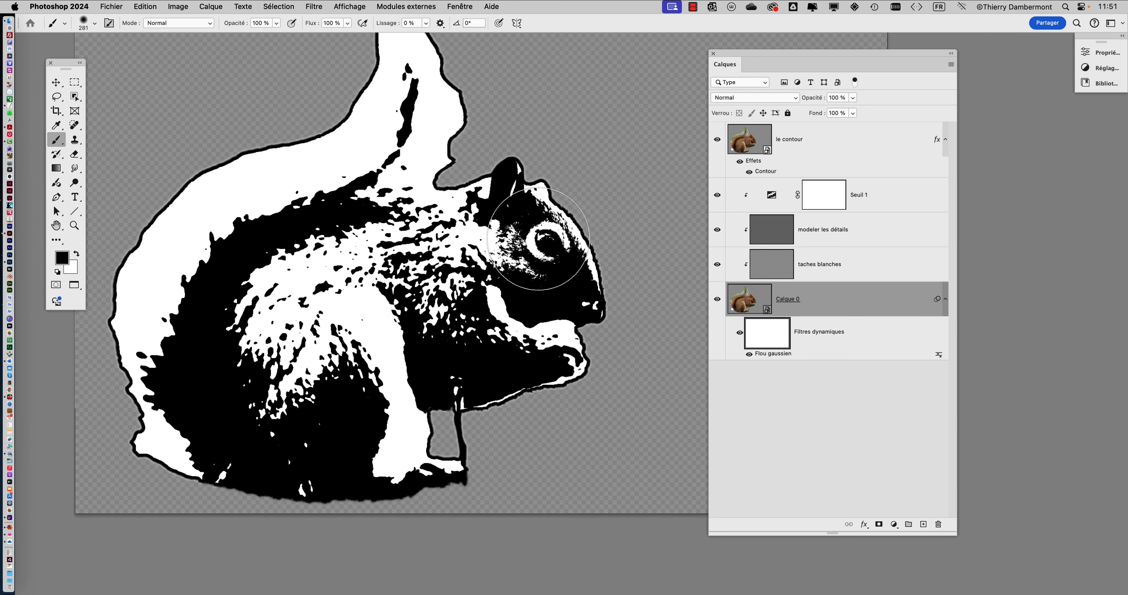
Try painting black on Calque 0's filter mask over the squirrel's head, then undo the painting
mouse_move(538, 239)
left_mouse_down()
mouse_move(503, 227)
mouse_move(559, 269)
mouse_move(548, 257)
left_mouse_up()
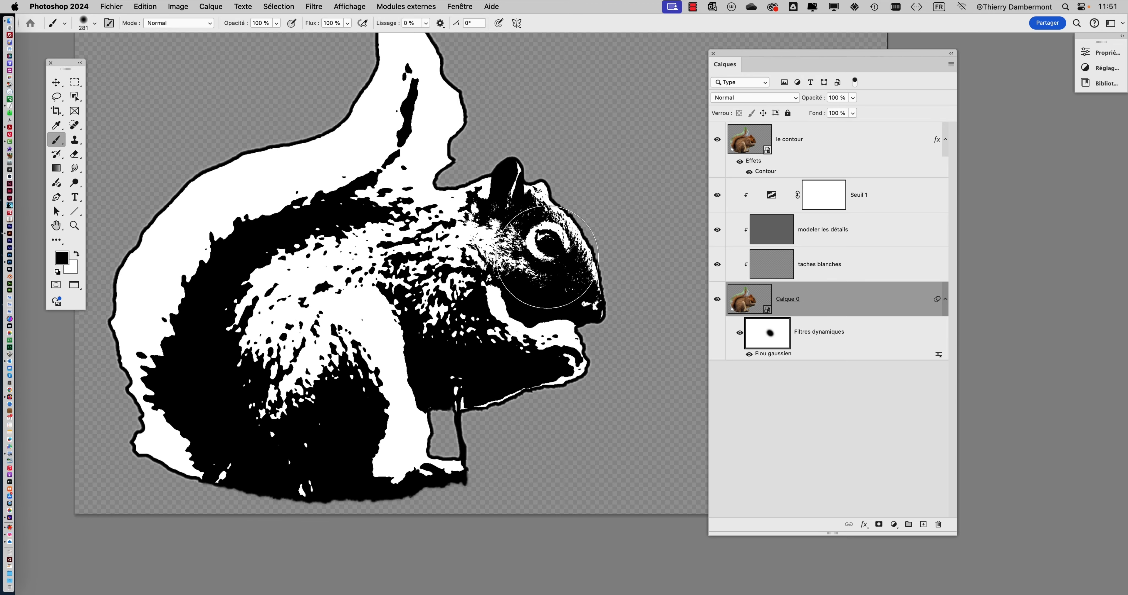
scroll(548, 257, "up", 3)
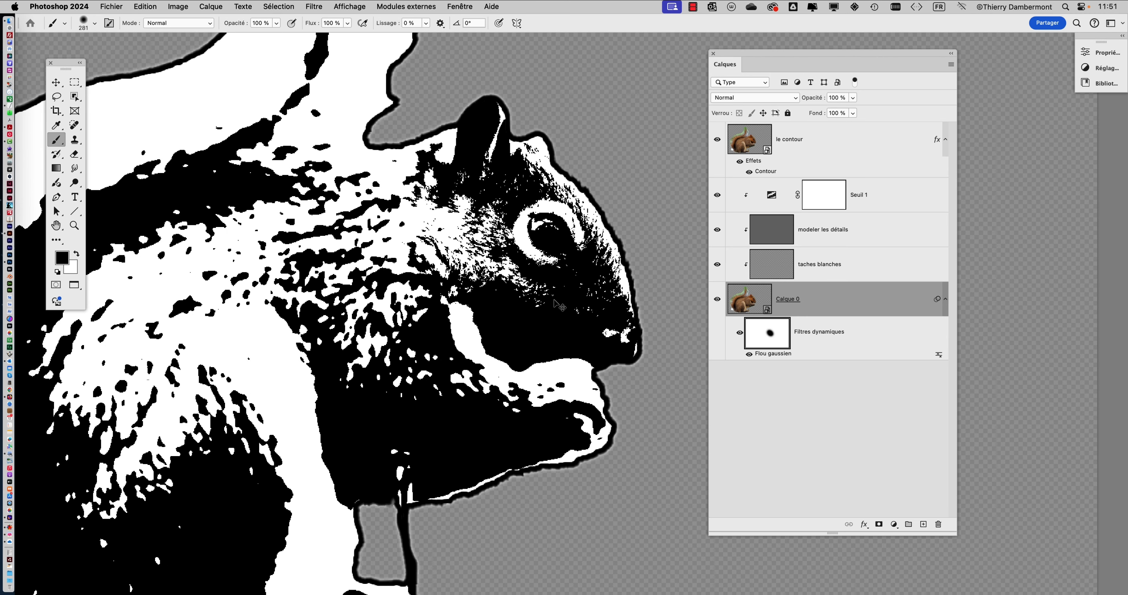
key("super+z")
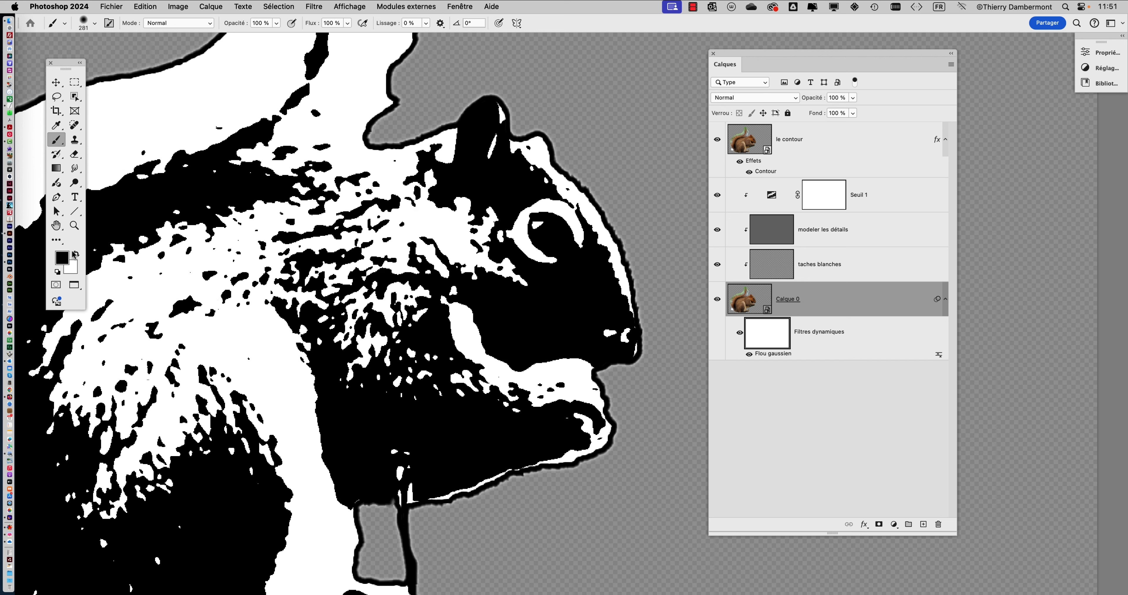
Set the foreground colour to grey 818181 and brush the filter mask once beside the squirrel's eye
left_click(455, 6)
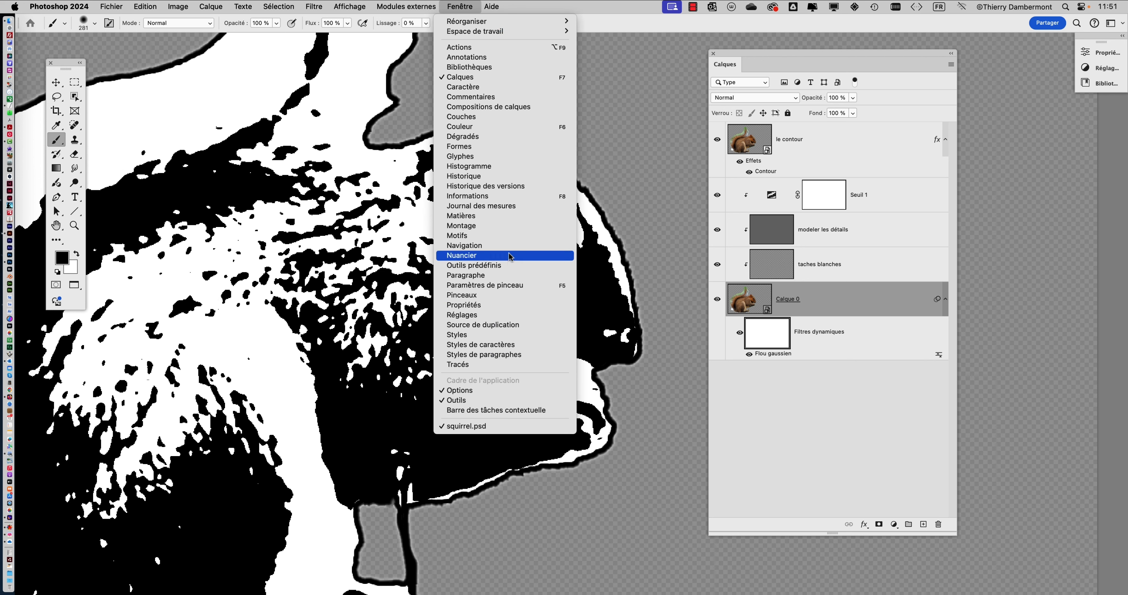
key("Escape")
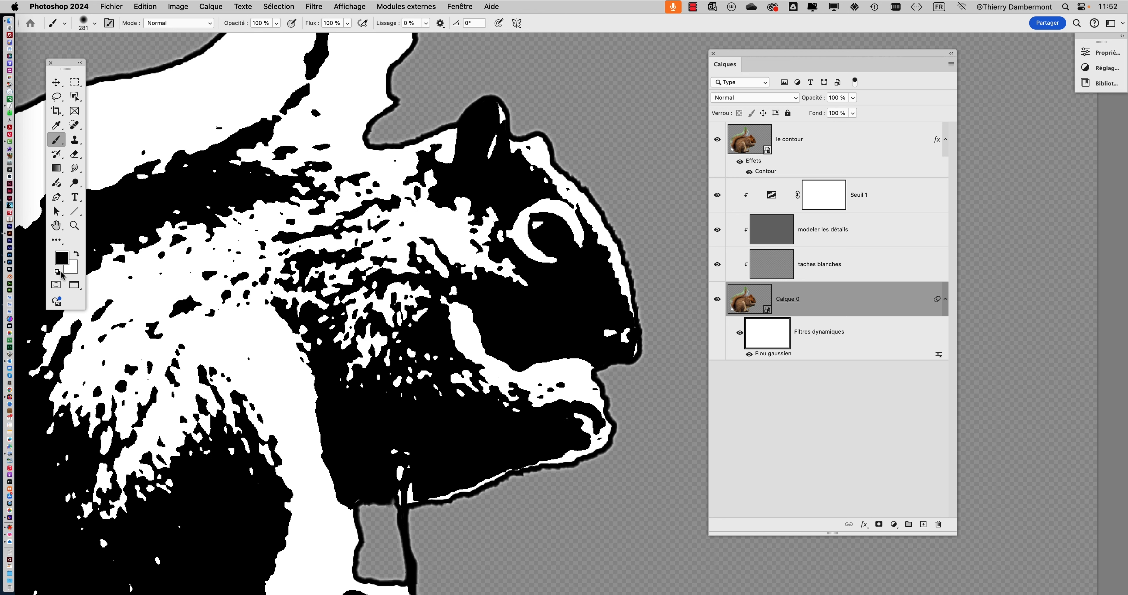
left_click(61, 262)
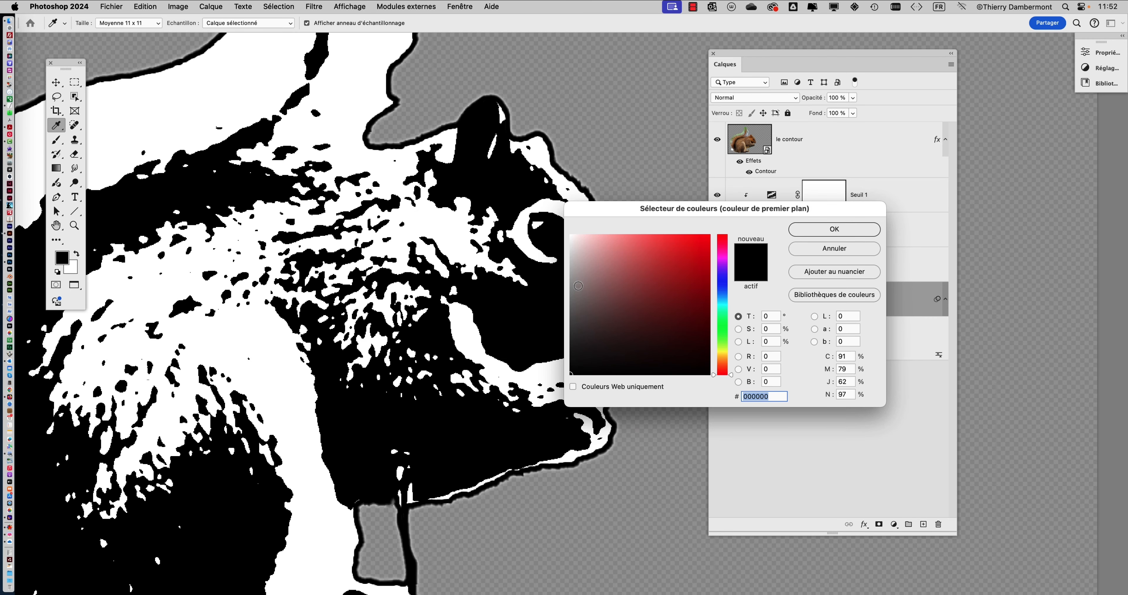
left_click_drag(579, 286, 567, 302)
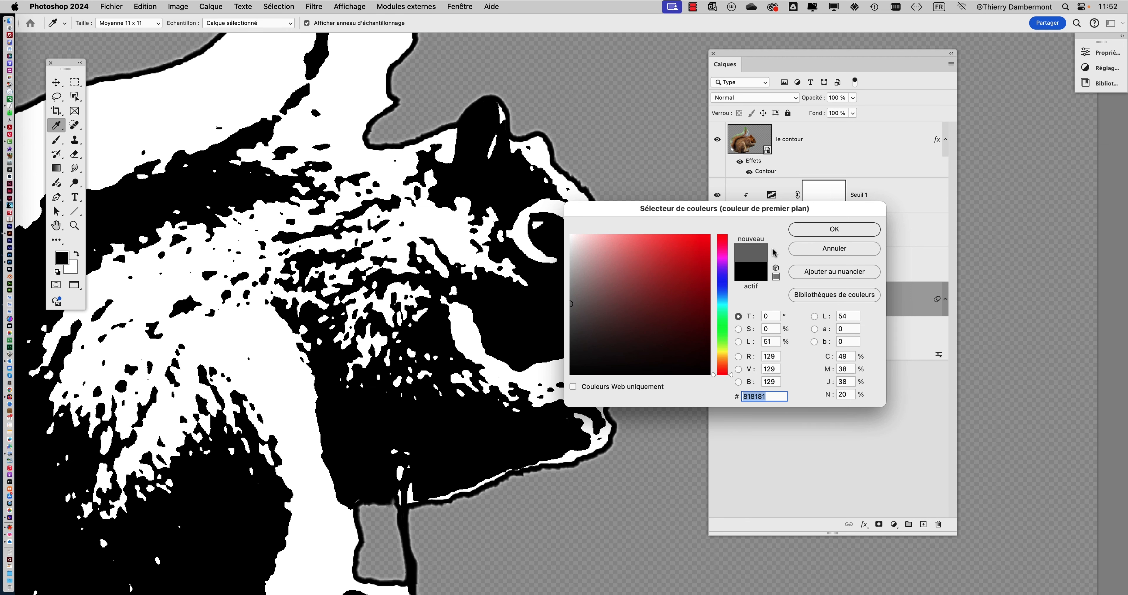
left_click(834, 229)
key("b")
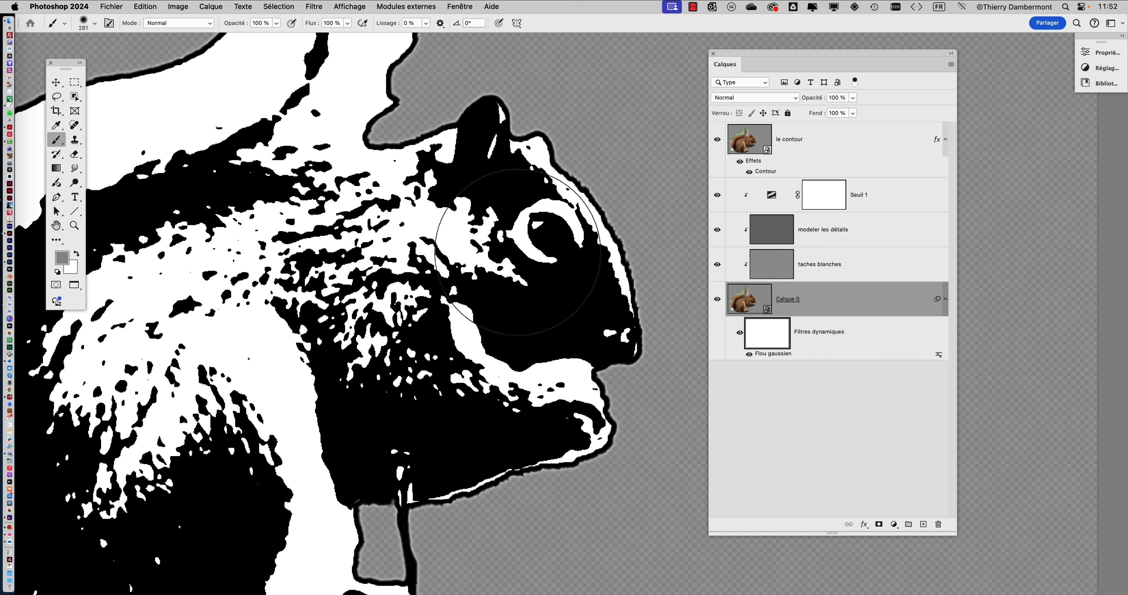
left_click(495, 227)
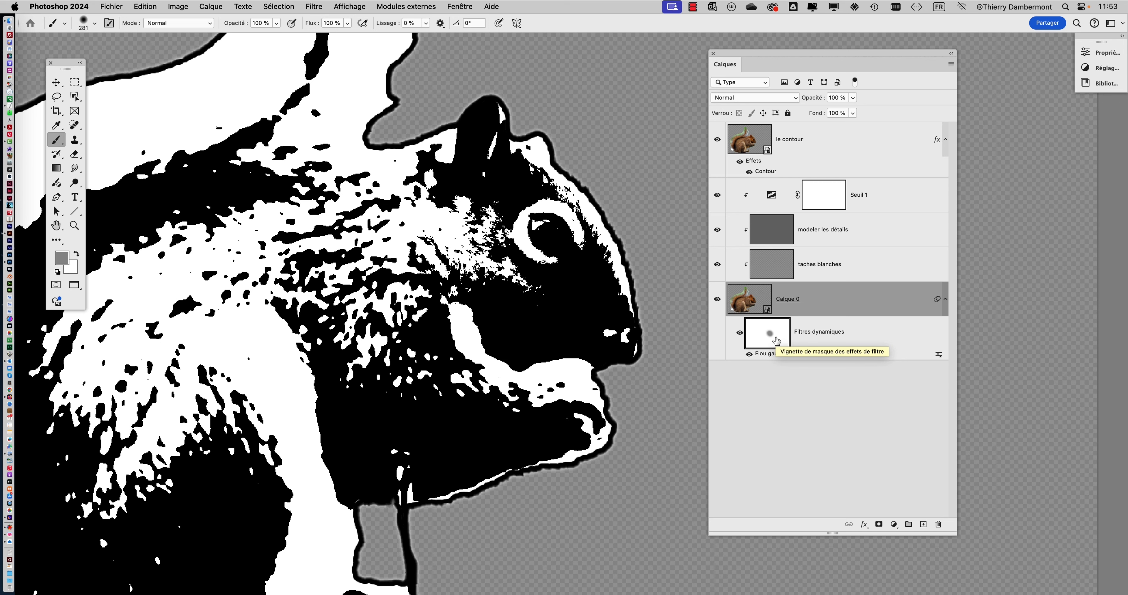
Restore the default colours and paint the filter mask black along the squirrel's tail and back to bring back sharp fur detail
scroll(458, 443, "down", 5)
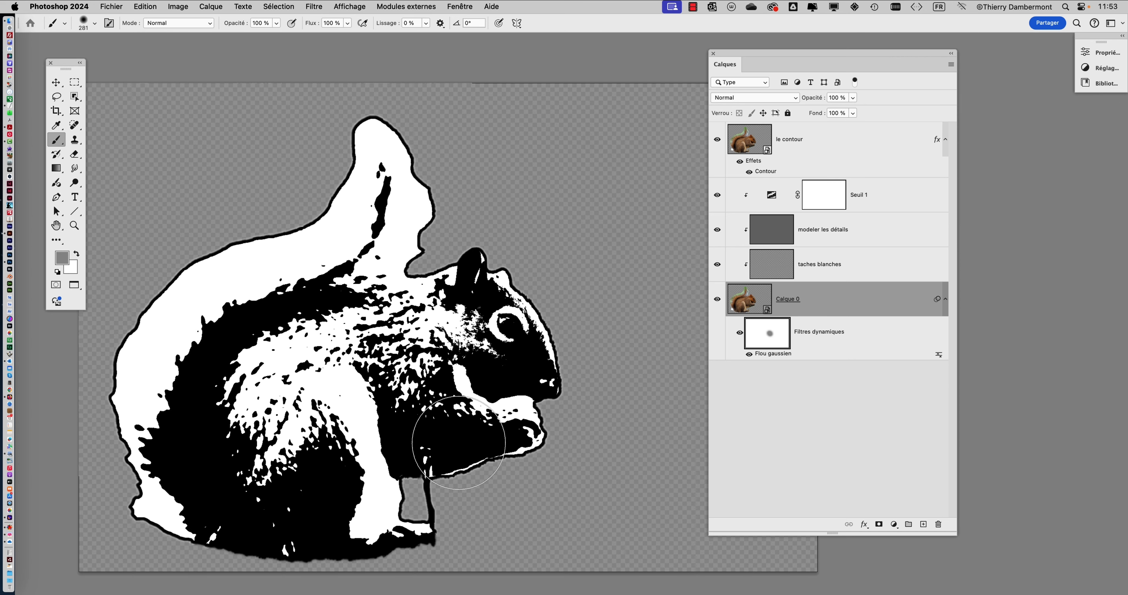
scroll(459, 443, "left", 5)
scroll(458, 443, "down", 2)
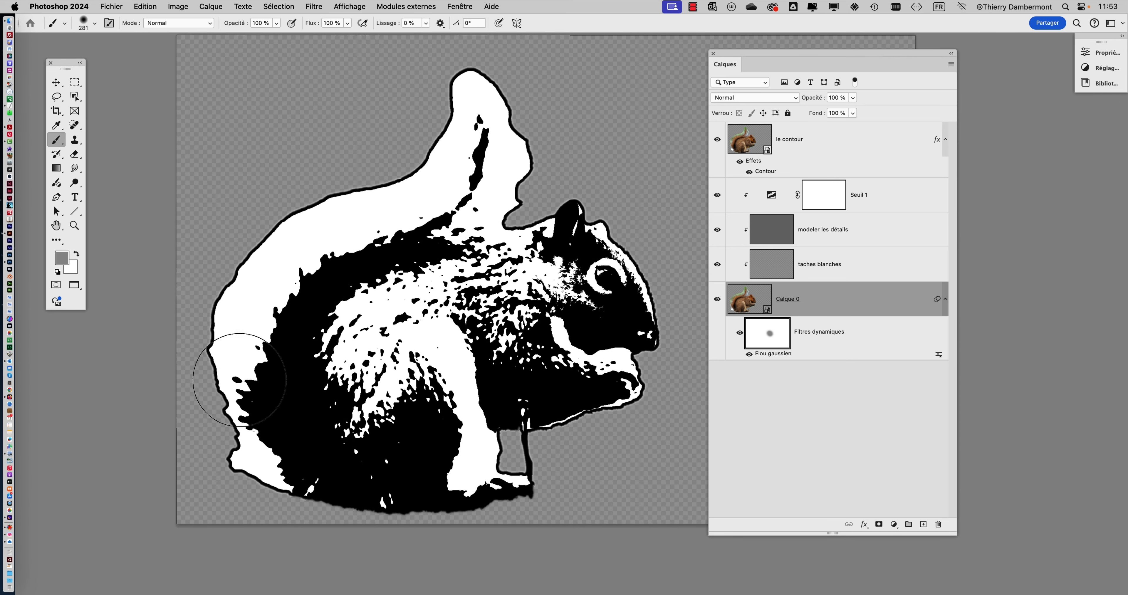
mouse_move(239, 379)
left_mouse_down()
mouse_move(328, 219)
mouse_move(440, 158)
mouse_move(465, 158)
mouse_move(458, 200)
mouse_move(415, 188)
mouse_move(214, 398)
mouse_move(323, 463)
mouse_move(328, 403)
mouse_move(368, 455)
left_mouse_up()
left_click(58, 271)
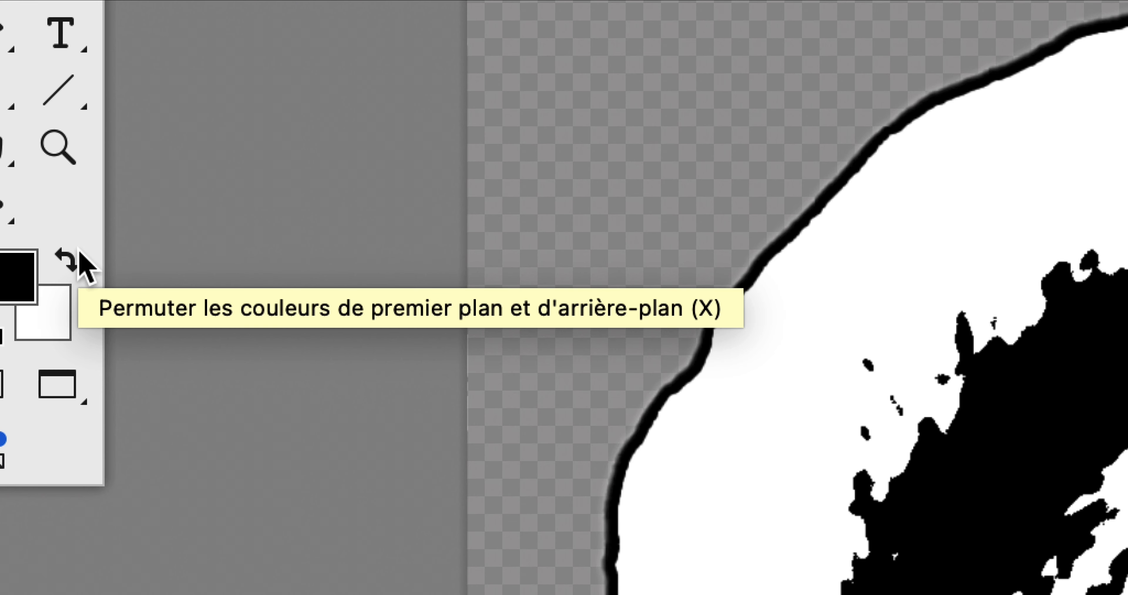
Switch the foreground to white and paint over the grey spot on the filter mask at the squirrel's head
left_click(77, 254)
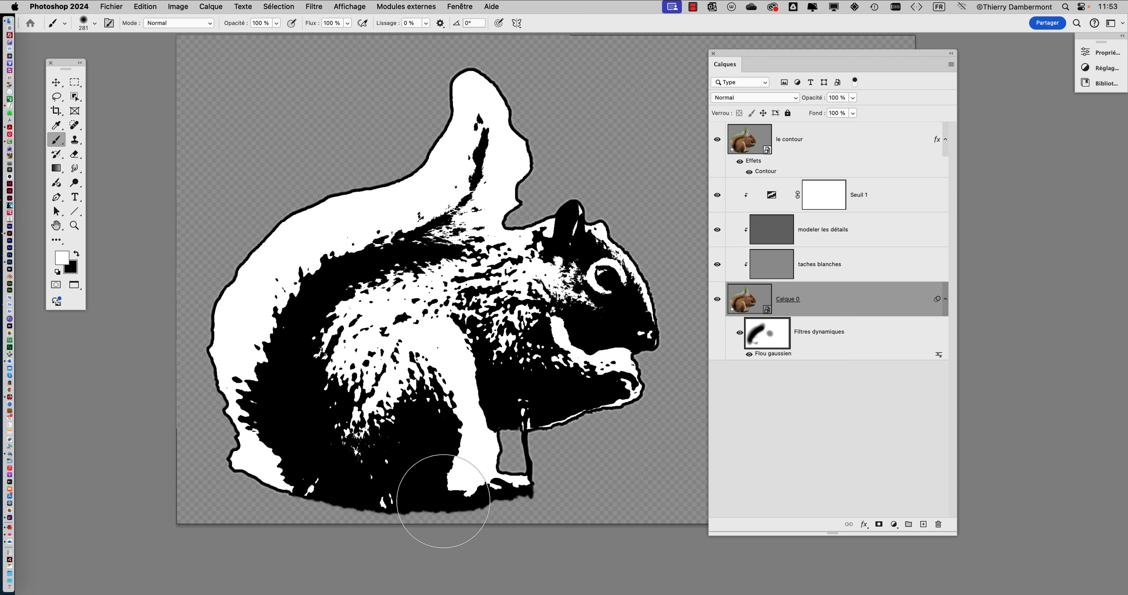
left_click(576, 283)
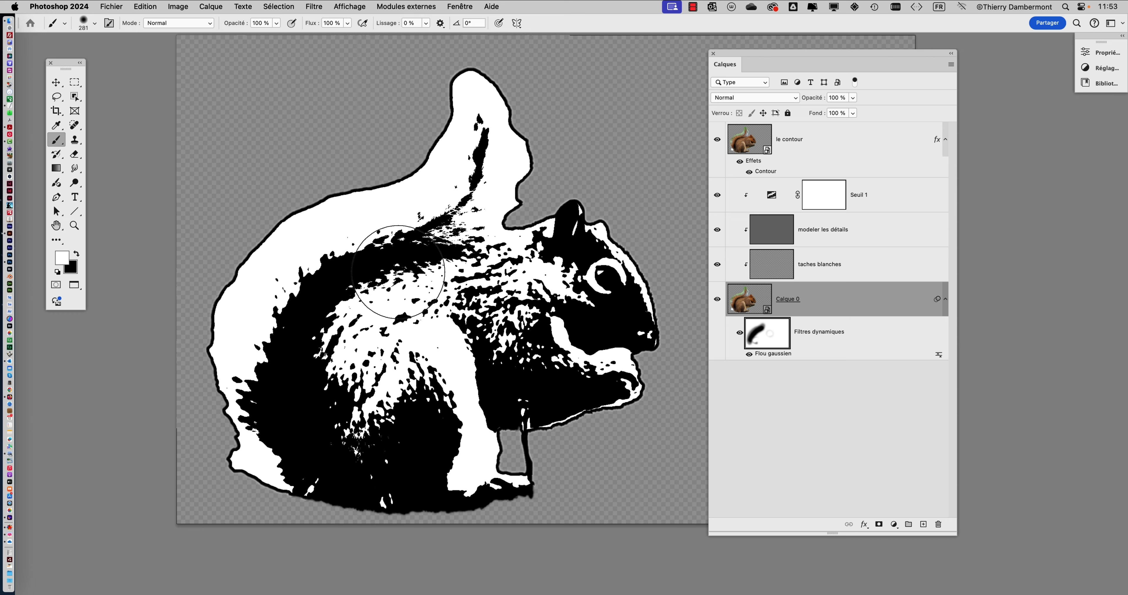
Paint the filter mask white along the upper tail, and black over the lower haunch and beside the squirrel's eye
mouse_move(401, 271)
left_mouse_down()
mouse_move(455, 225)
mouse_move(475, 177)
left_mouse_up()
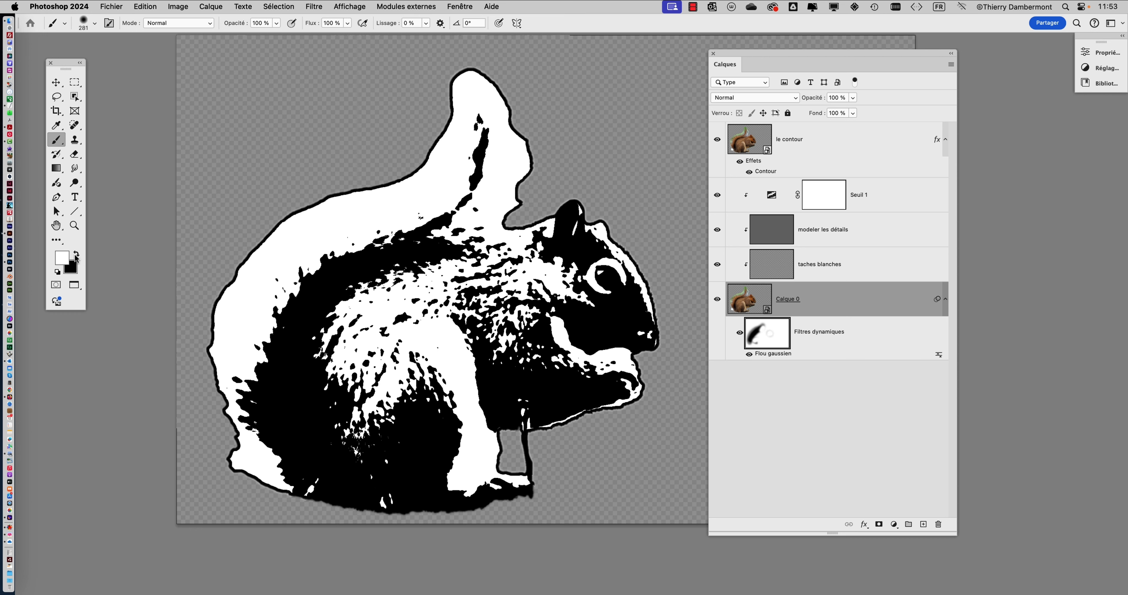
left_click(76, 255)
mouse_move(333, 398)
left_mouse_down()
mouse_move(353, 466)
mouse_move(327, 453)
left_mouse_up()
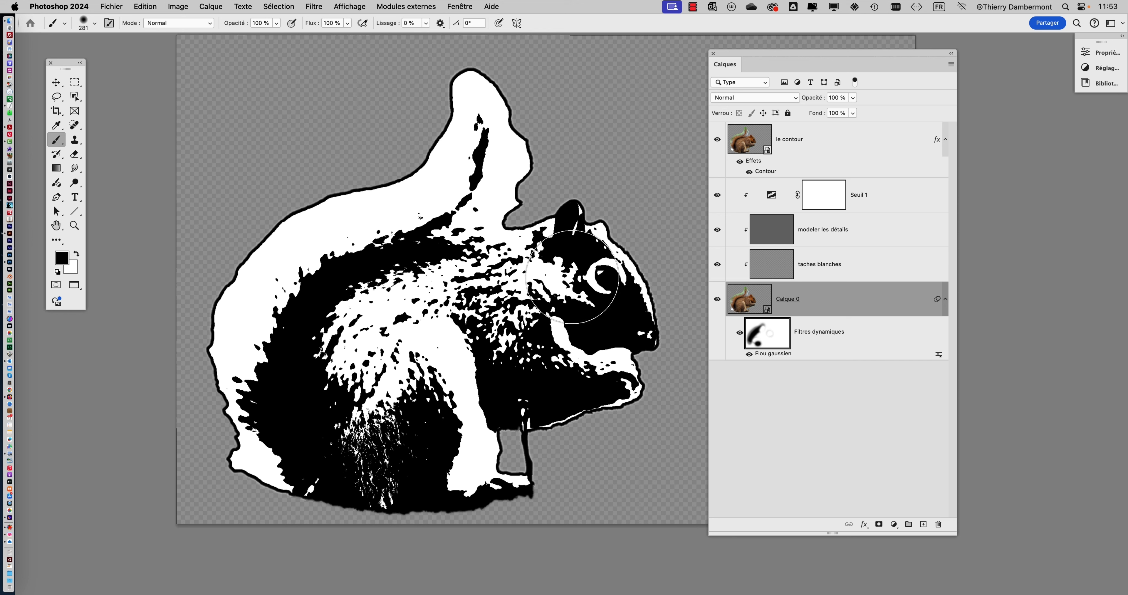
left_click(572, 277)
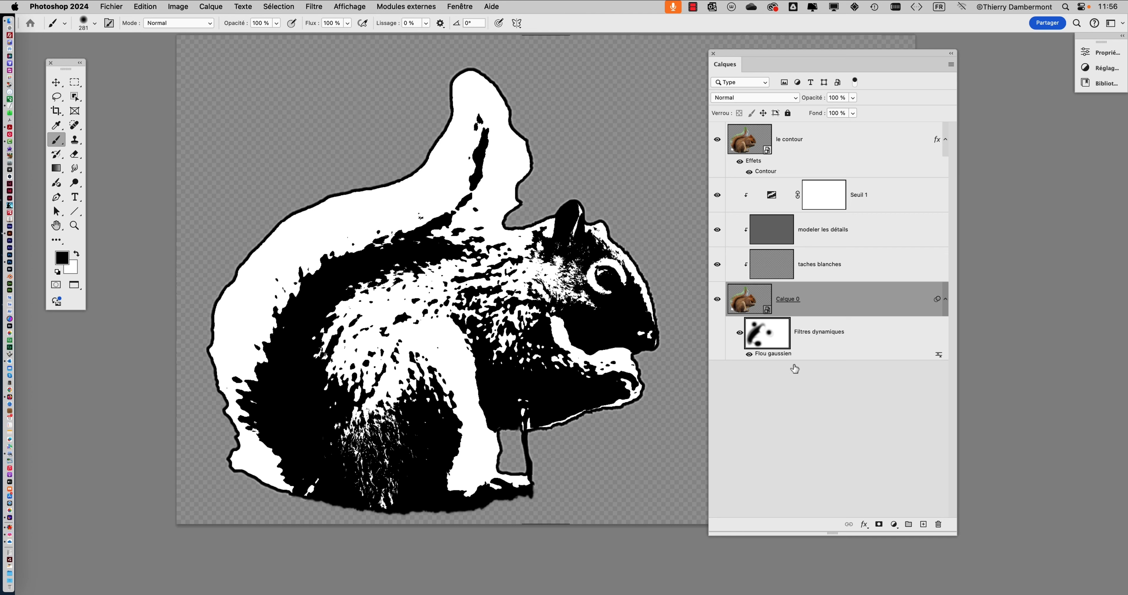
Select the "modeler les détails" layer and display the Couleur panel in free space beside the drawing
left_click(772, 235)
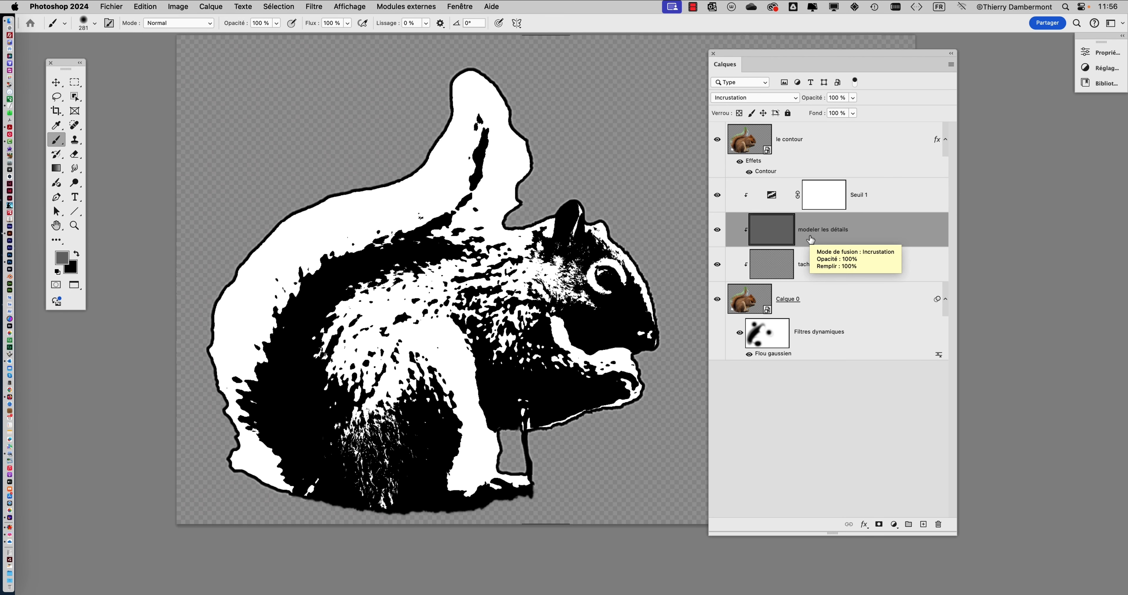
left_click_drag(741, 51, 817, 53)
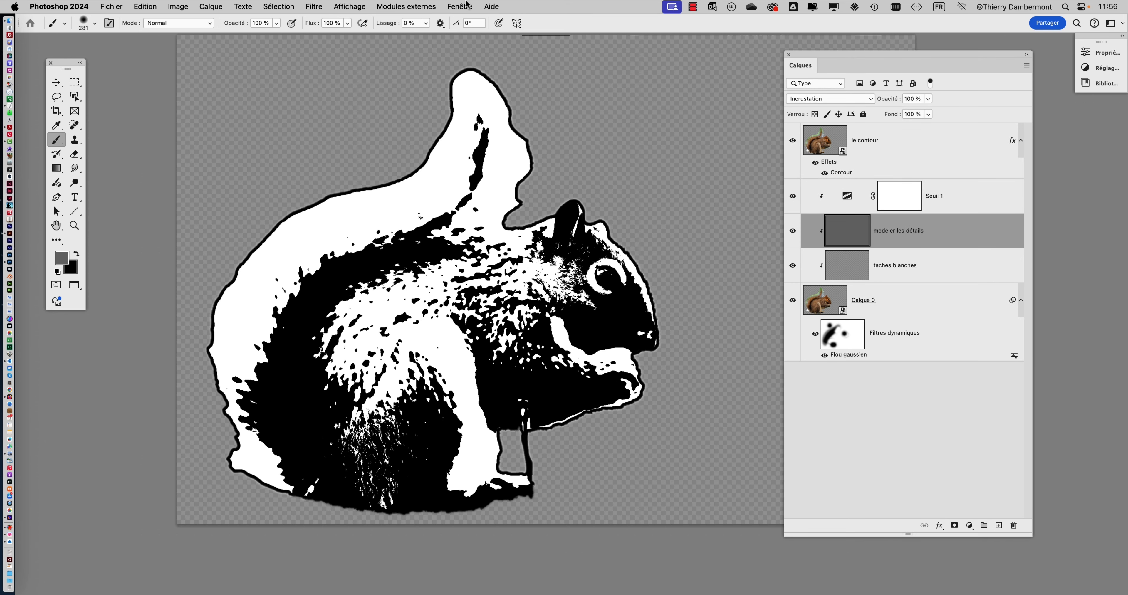
left_click_drag(361, 106, 292, 82)
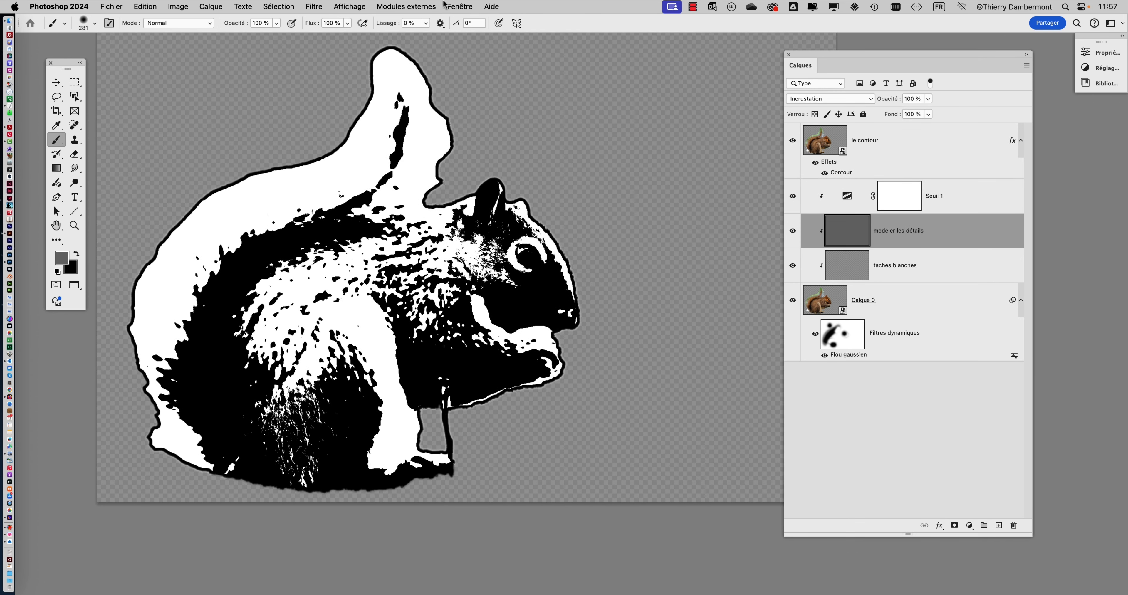
left_click(458, 5)
left_click(459, 127)
left_click_drag(946, 455, 666, 82)
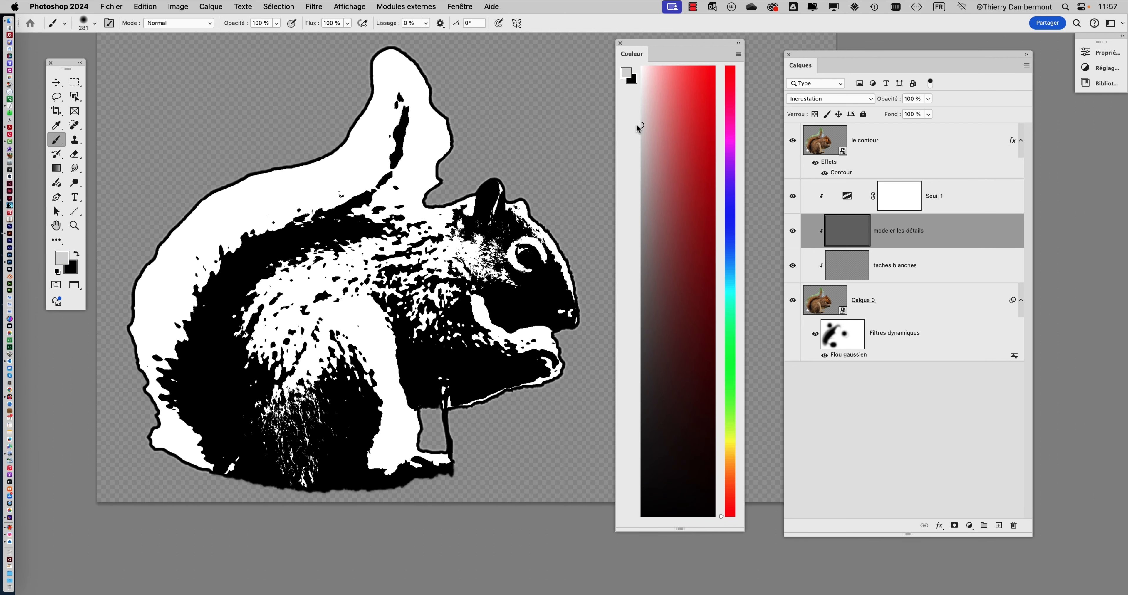
Brush dark grey along the squirrel's back on "modeler les détails", and lighter grey over the flank and upper haunch
left_click(646, 401)
mouse_move(328, 250)
left_mouse_down()
mouse_move(293, 247)
mouse_move(244, 366)
left_mouse_up()
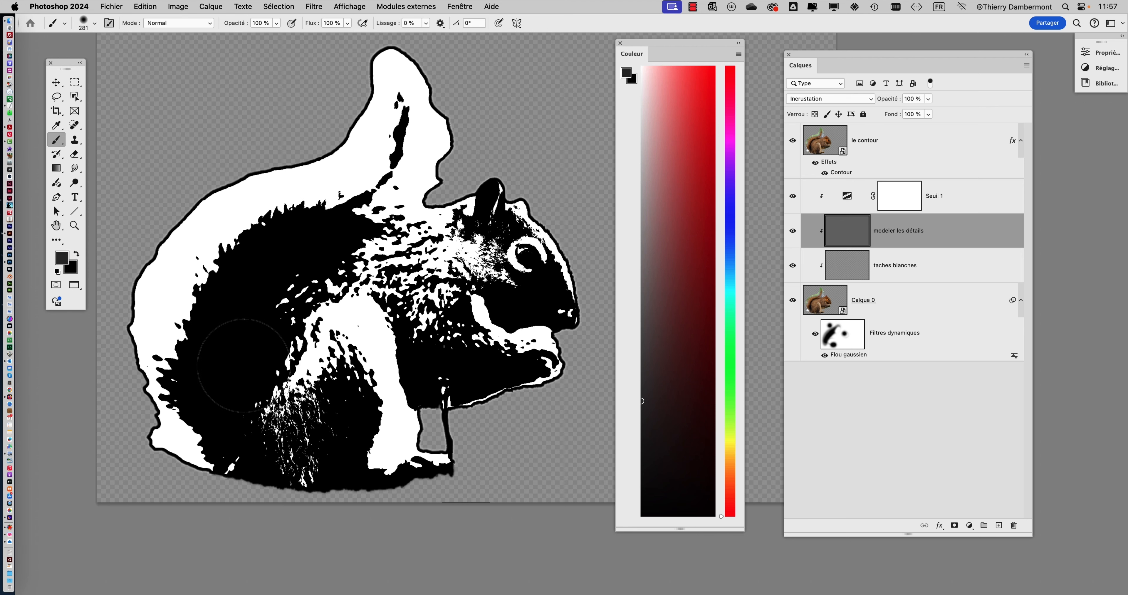
left_click(641, 179)
mouse_move(376, 276)
left_mouse_down()
mouse_move(279, 284)
mouse_move(297, 277)
mouse_move(254, 415)
mouse_move(327, 353)
mouse_move(338, 359)
left_mouse_up()
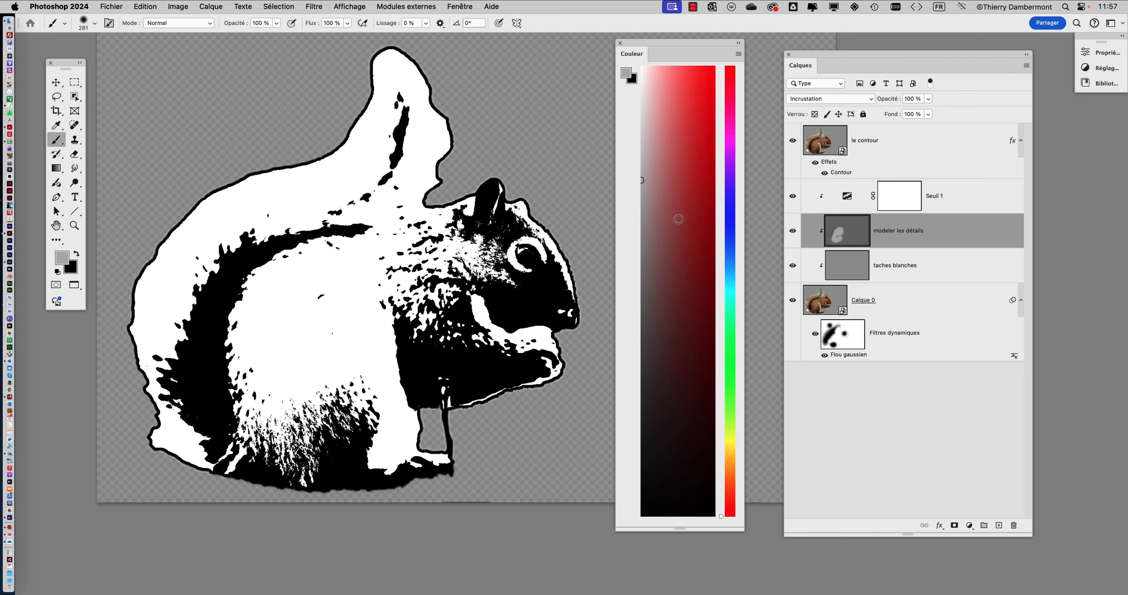
Lighten the squirrel's head and chest with light grey, and bring back dark detail around the ear with mid grey
left_click(642, 336)
left_click(642, 113)
mouse_move(565, 262)
left_mouse_down()
mouse_move(503, 285)
mouse_move(435, 342)
mouse_move(444, 350)
mouse_move(497, 203)
mouse_move(478, 272)
left_mouse_up()
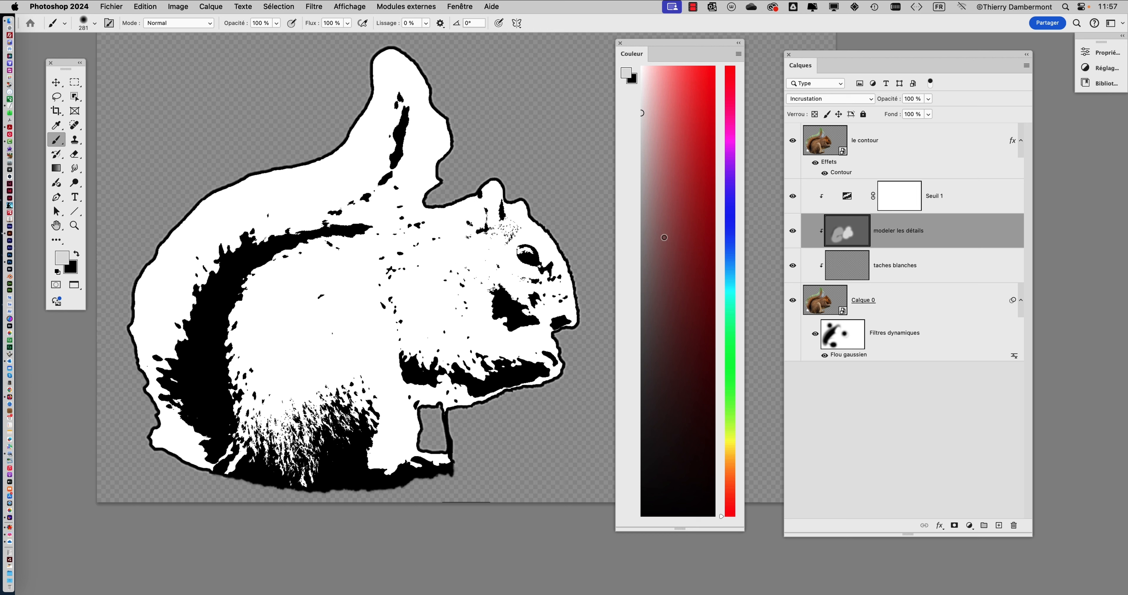
left_click(642, 239)
mouse_move(486, 236)
left_mouse_down()
mouse_move(503, 221)
mouse_move(495, 210)
mouse_move(506, 212)
left_mouse_up()
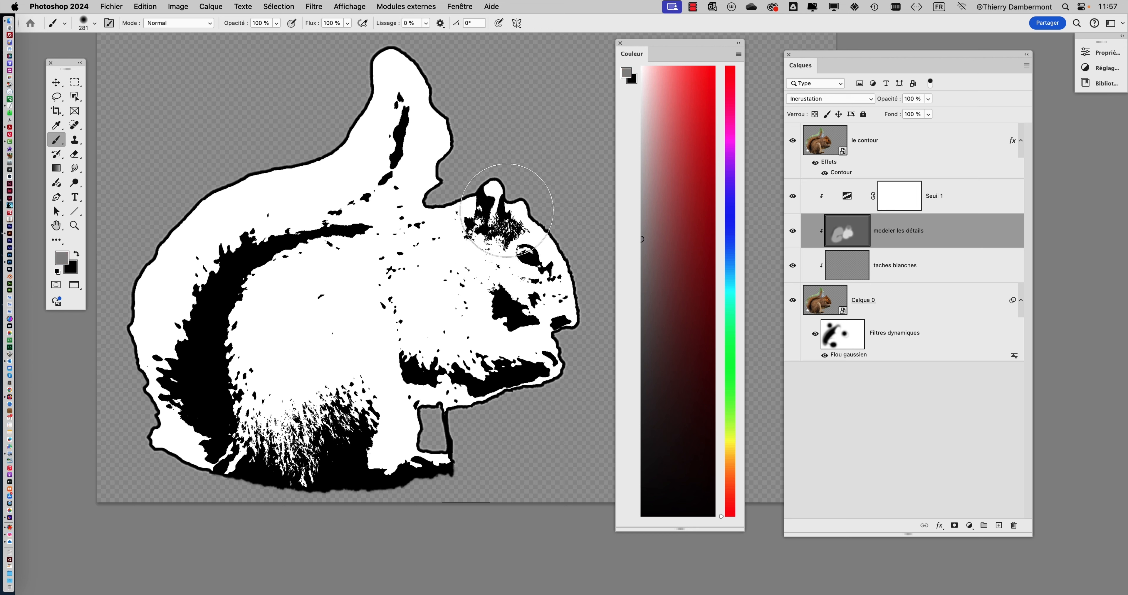
Pick a dark grey and paint over the squirrel's muzzle, chest and thigh to darken them
left_click(652, 337)
left_click(642, 364)
mouse_move(547, 315)
left_mouse_down()
mouse_move(516, 263)
mouse_move(490, 326)
mouse_move(315, 420)
mouse_move(477, 375)
left_mouse_up()
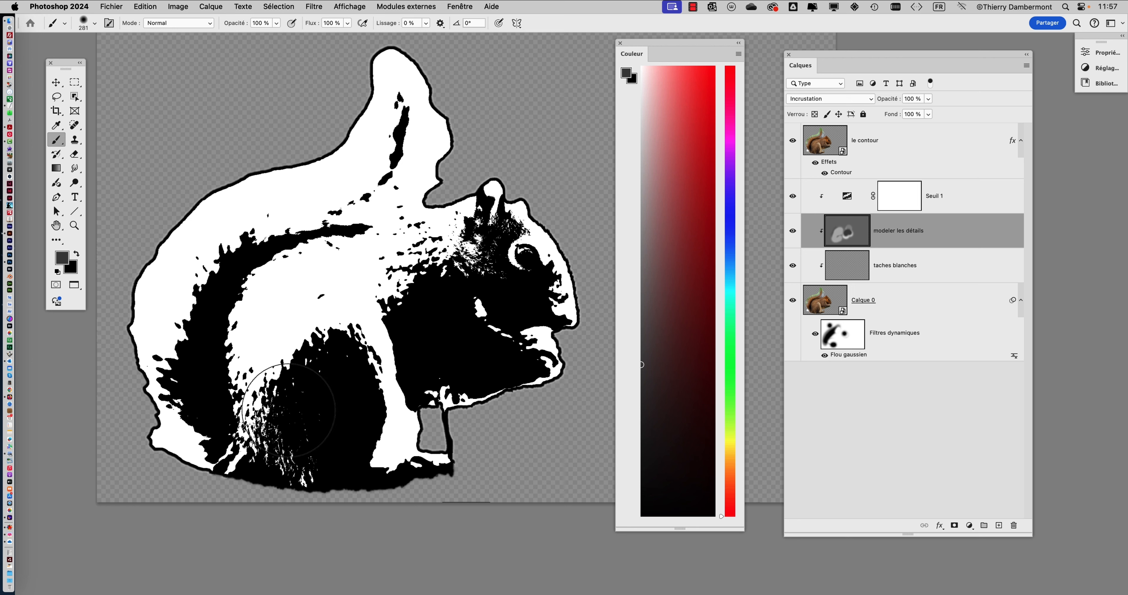
Brush mid grey over the chest, then reduce the brush to 142 and brighten the forelegs and lower thigh
left_click(641, 214)
mouse_move(536, 306)
left_mouse_down()
mouse_move(504, 308)
mouse_move(496, 275)
mouse_move(499, 301)
mouse_move(393, 307)
mouse_move(449, 323)
mouse_move(483, 355)
mouse_move(417, 369)
left_mouse_up()
left_click_drag(536, 399, 522, 399)
left_click_drag(531, 379, 495, 376)
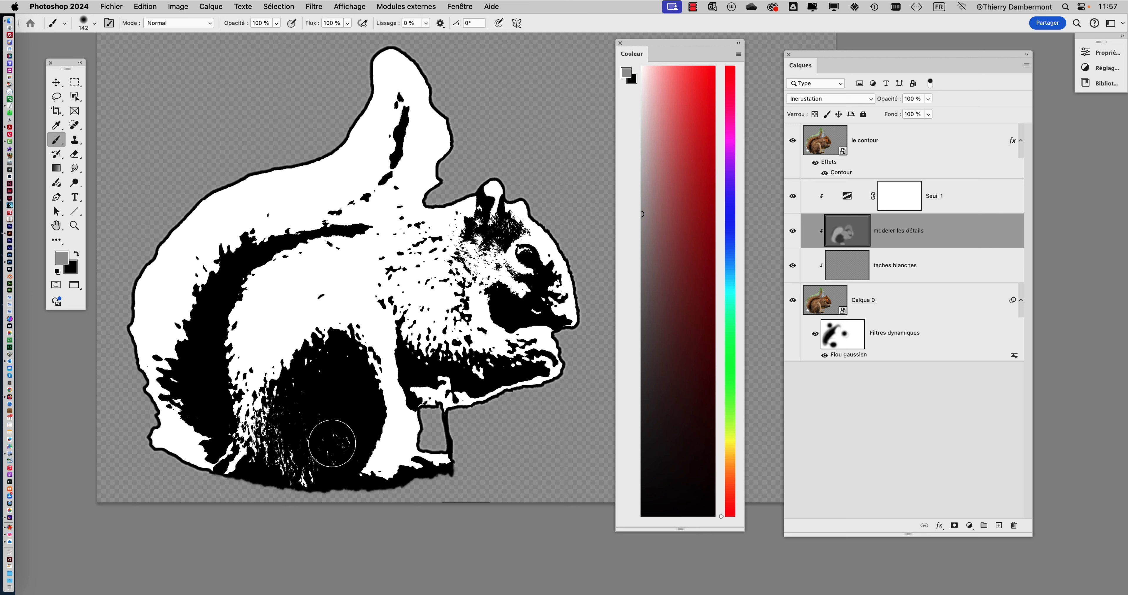
mouse_move(327, 447)
left_mouse_down()
mouse_move(366, 374)
mouse_move(339, 448)
mouse_move(323, 428)
left_mouse_up()
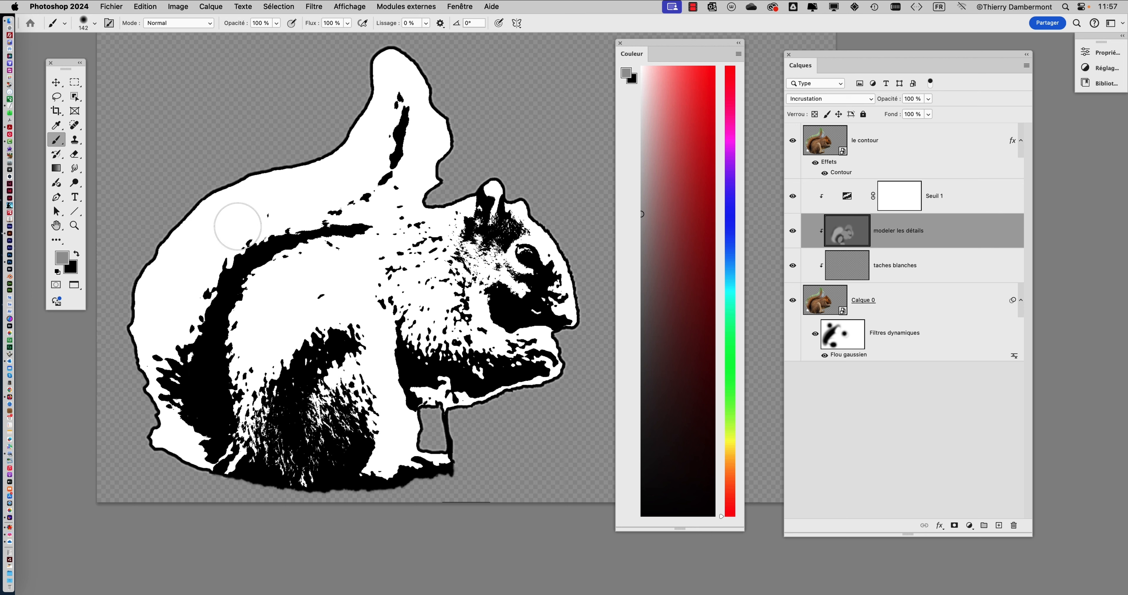
Darken the whole length of the tail with dark grey, and touch up the forelegs with a lighter grey
left_click_drag(224, 396, 238, 228)
left_click(642, 371)
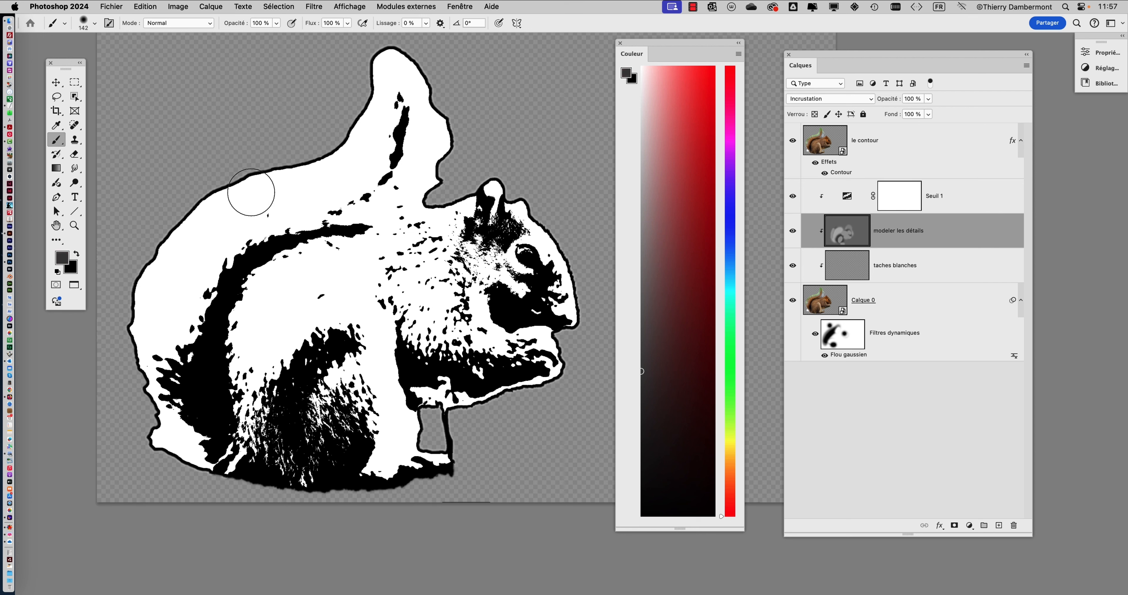
mouse_move(393, 167)
left_mouse_down()
mouse_move(216, 256)
mouse_move(165, 344)
mouse_move(262, 224)
mouse_move(185, 287)
mouse_move(197, 431)
left_mouse_up()
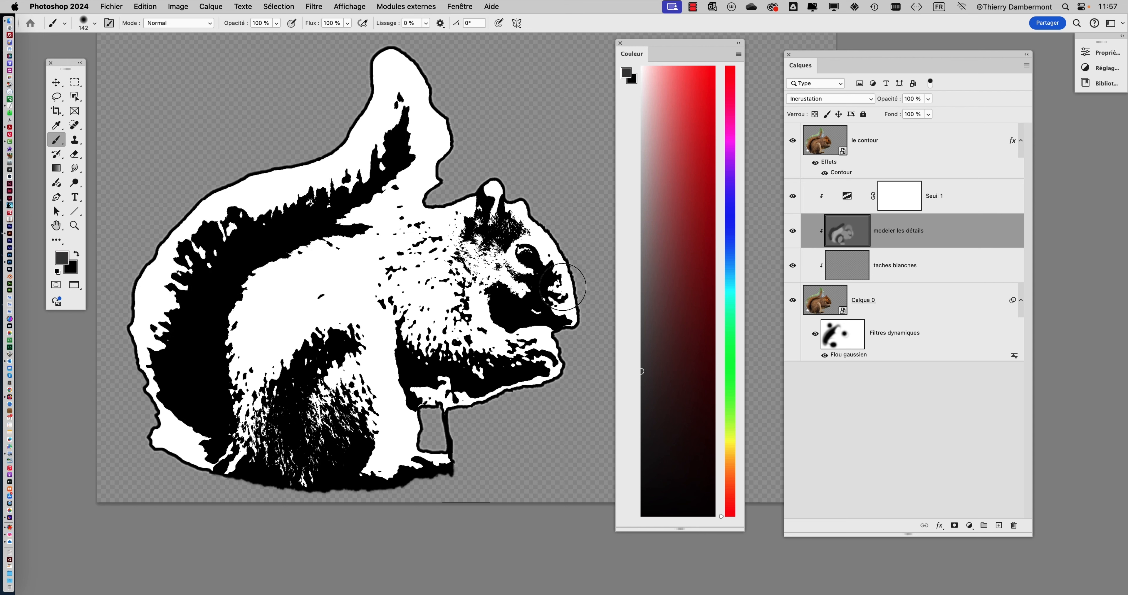
left_click(641, 219)
mouse_move(427, 368)
left_mouse_down()
mouse_move(408, 362)
mouse_move(480, 368)
mouse_move(462, 370)
left_mouse_up()
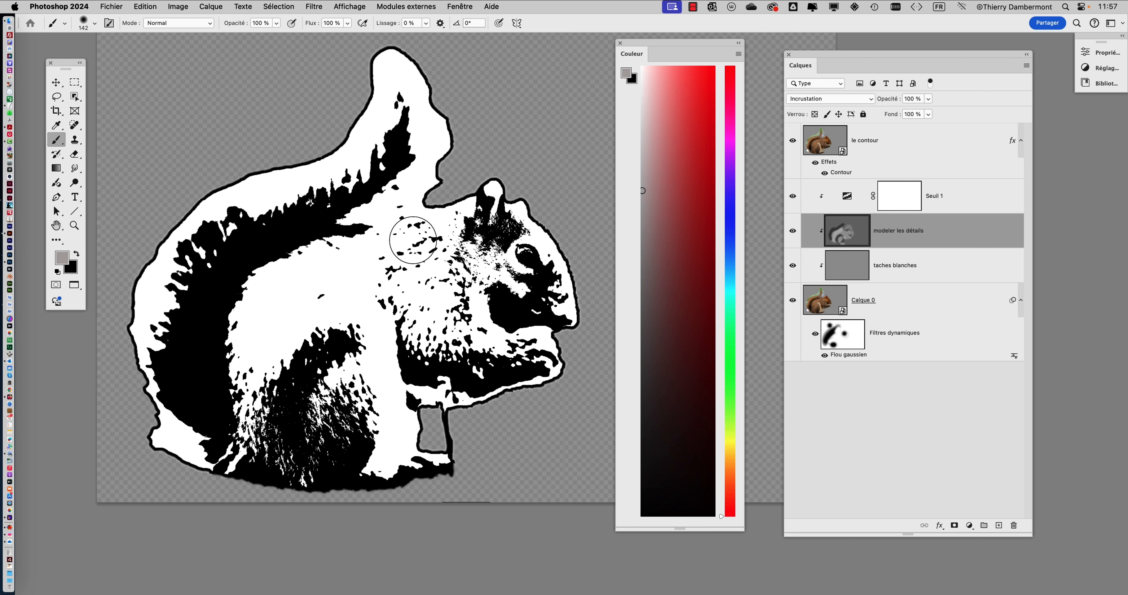
key("super+Tab")
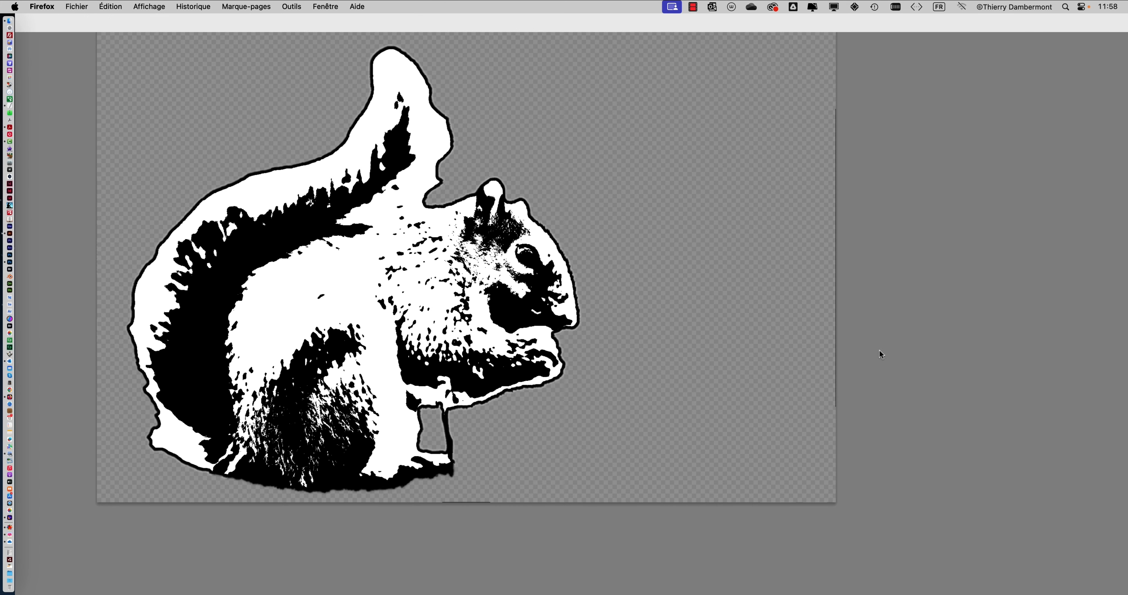
key("super+Tab")
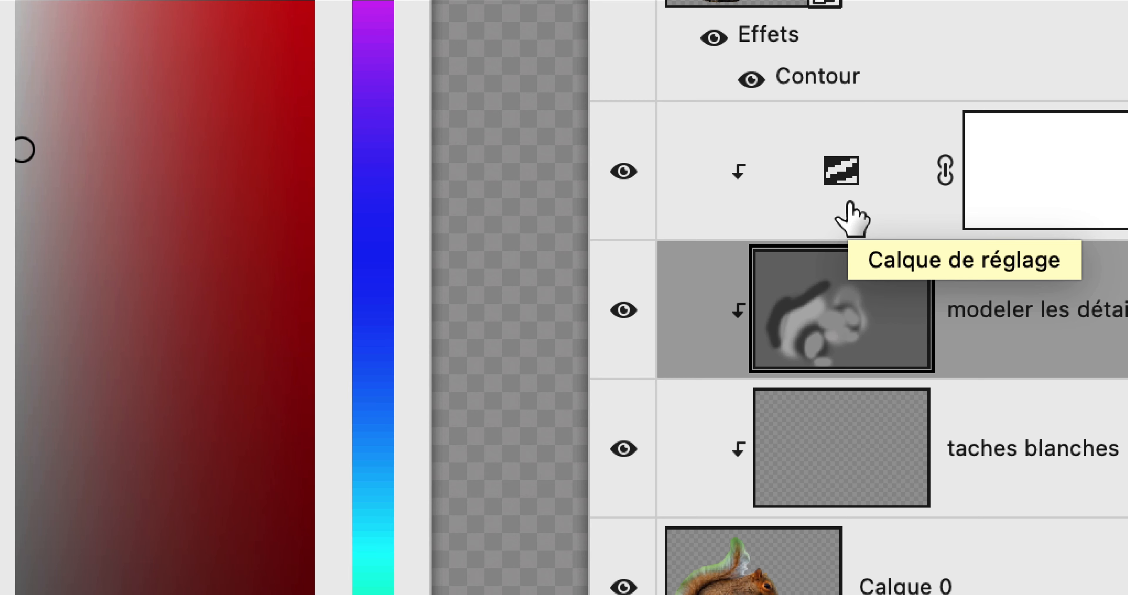
Open the properties of the Seuil 1 adjustment layer and collapse them again
left_click(851, 218)
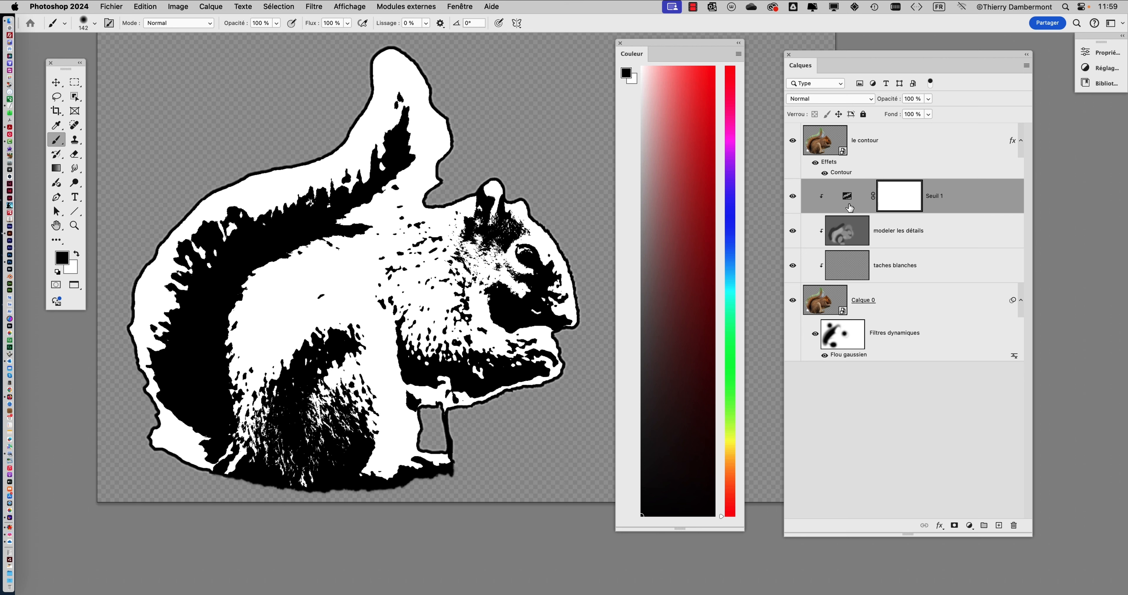
double_click(849, 206)
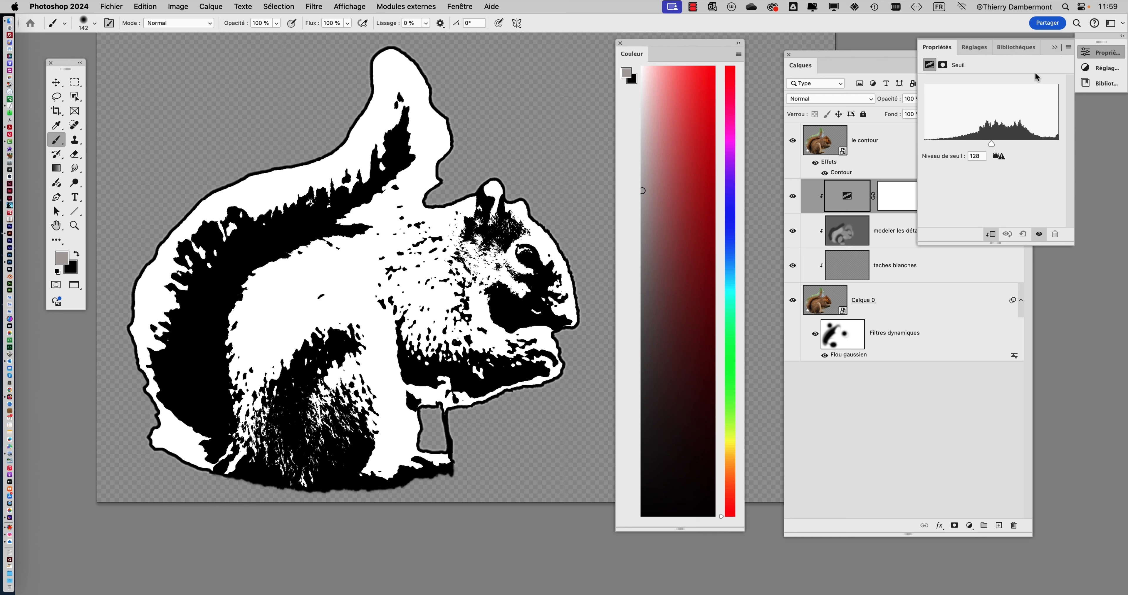
left_click(1055, 48)
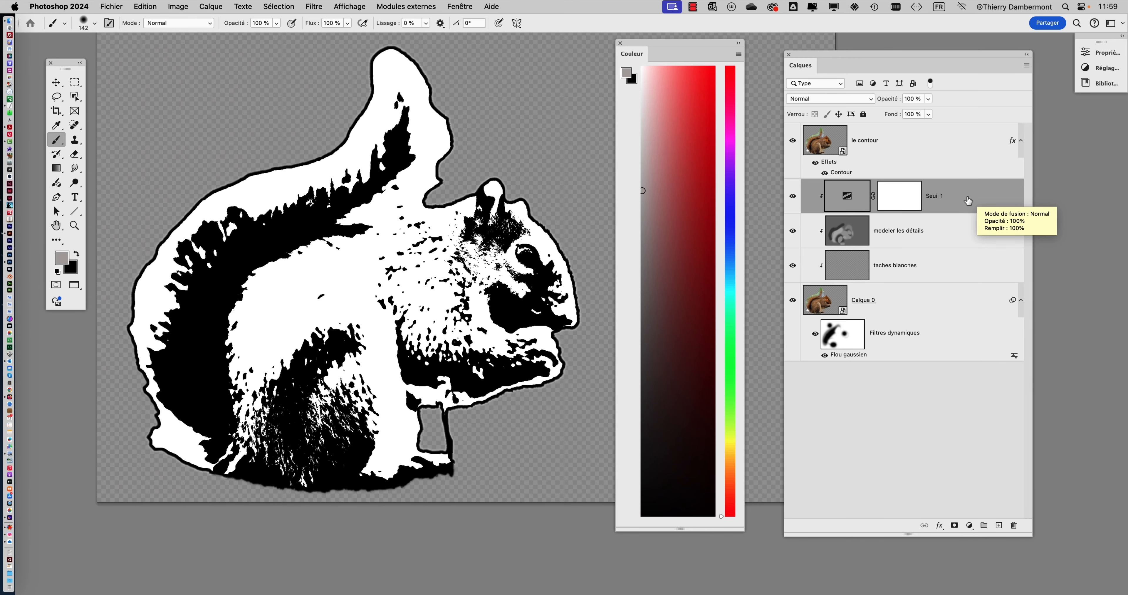
double_click(968, 199)
left_click_drag(832, 61, 381, 68)
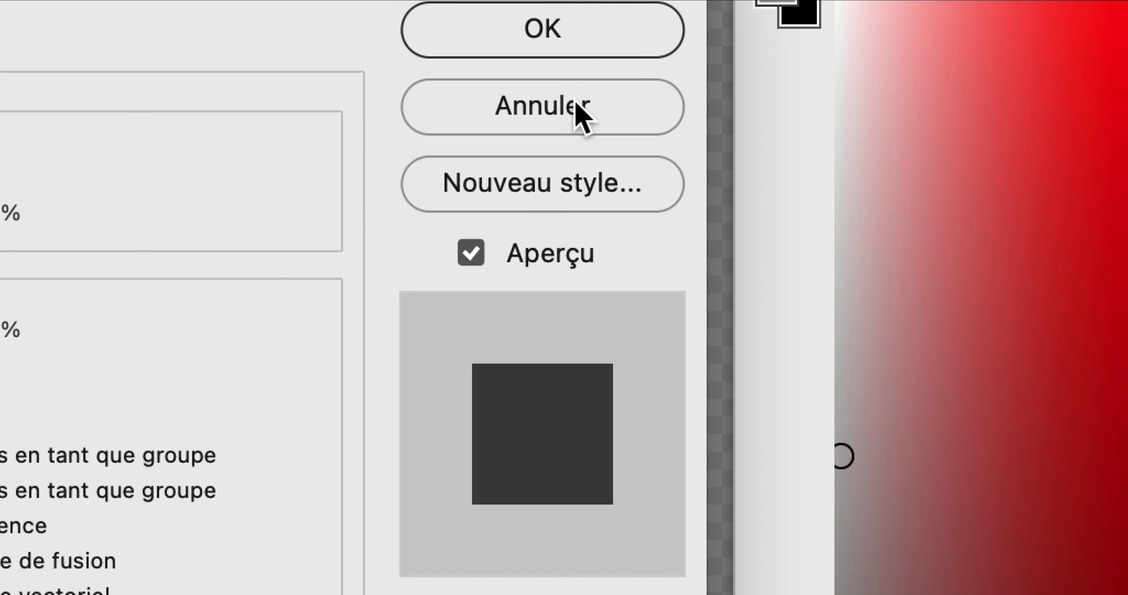
left_click(576, 105)
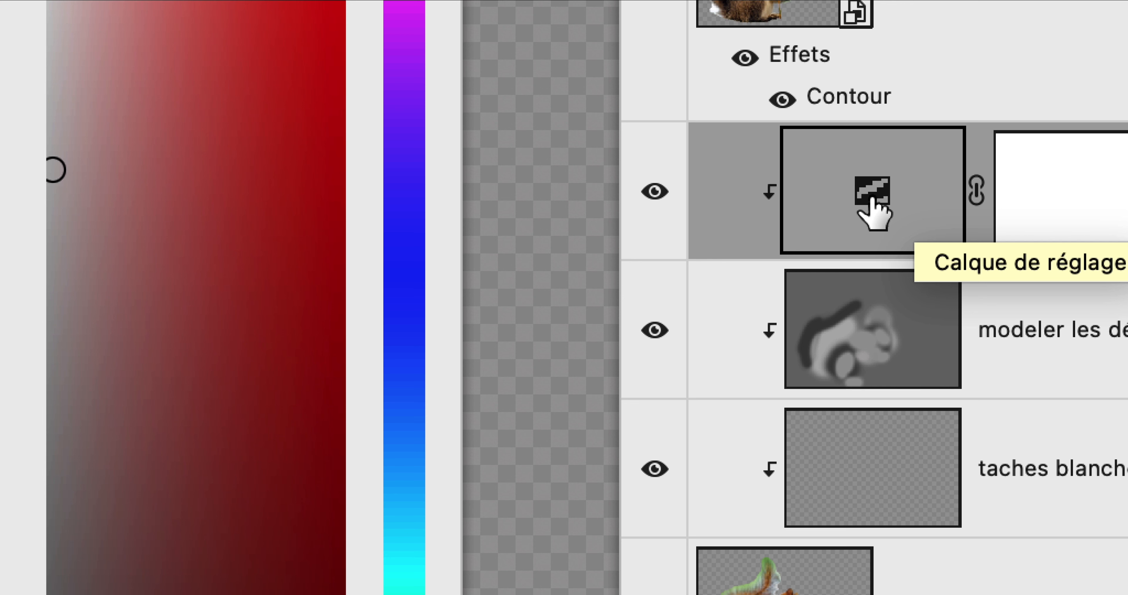
Place the Seuil 1 properties in view alongside the colour and layer panels, and set the threshold level to 105
double_click(871, 199)
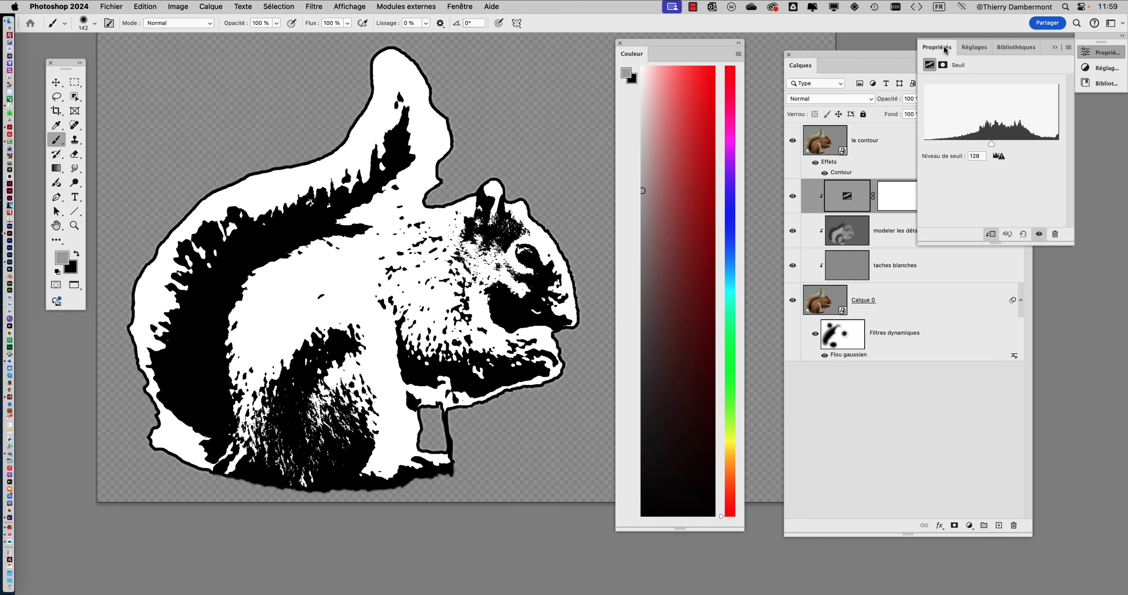
left_click_drag(944, 50, 149, 70)
left_click(1054, 47)
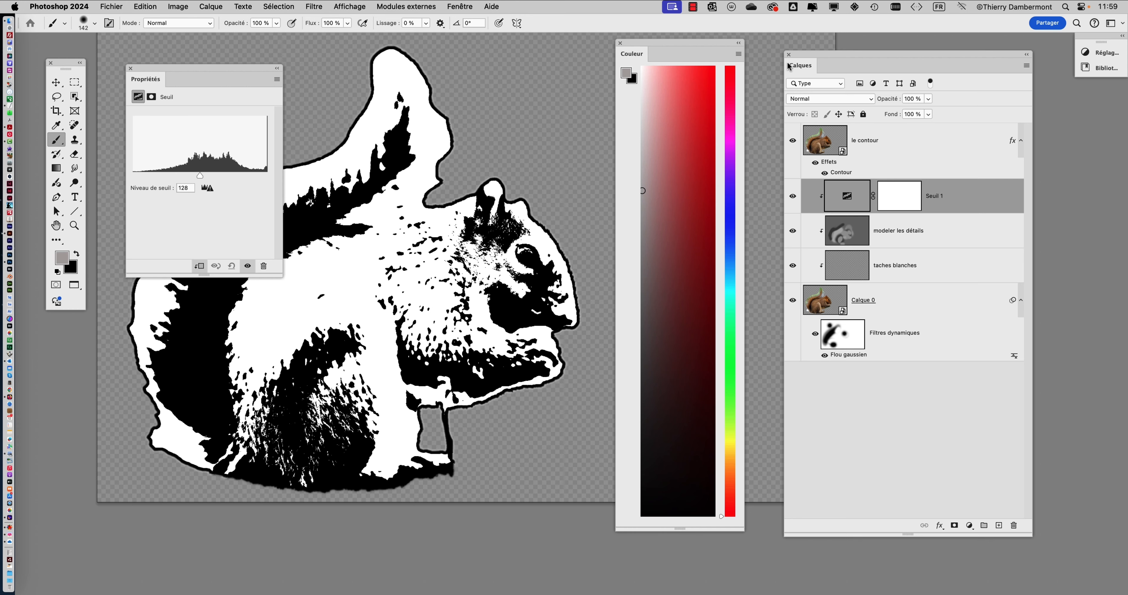
left_click_drag(839, 54, 919, 57)
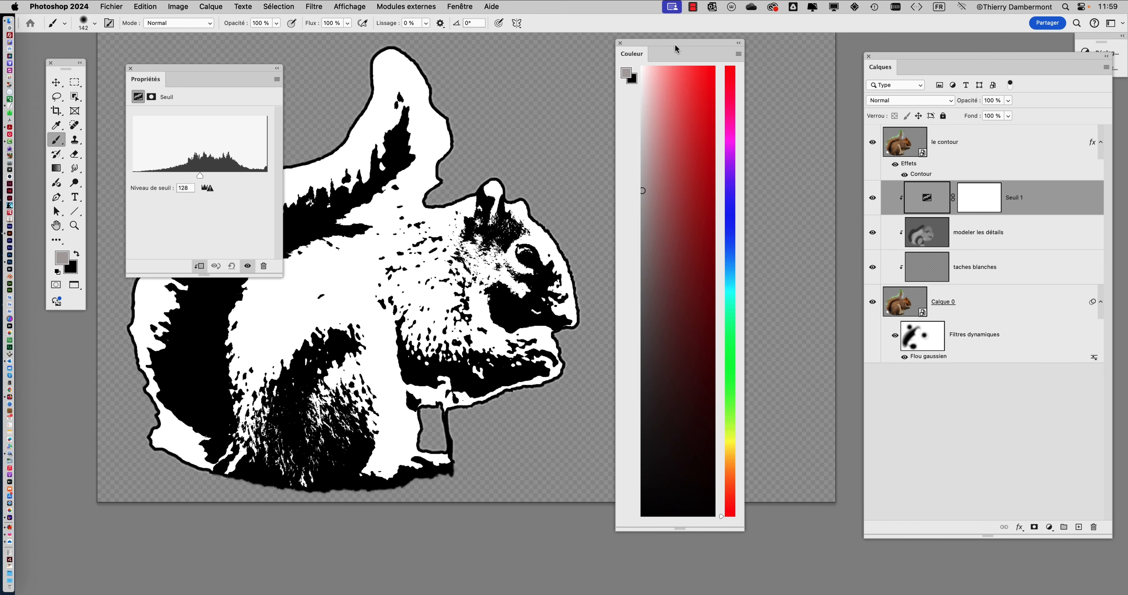
left_click_drag(675, 49, 806, 40)
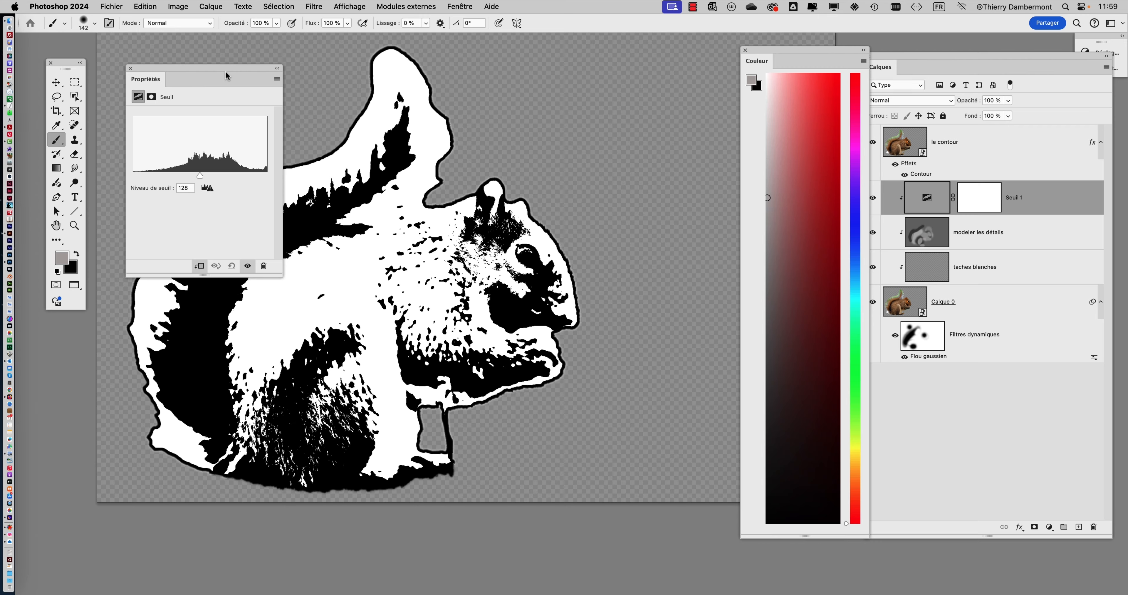
left_click_drag(226, 77, 649, 44)
left_click_drag(800, 50, 779, 47)
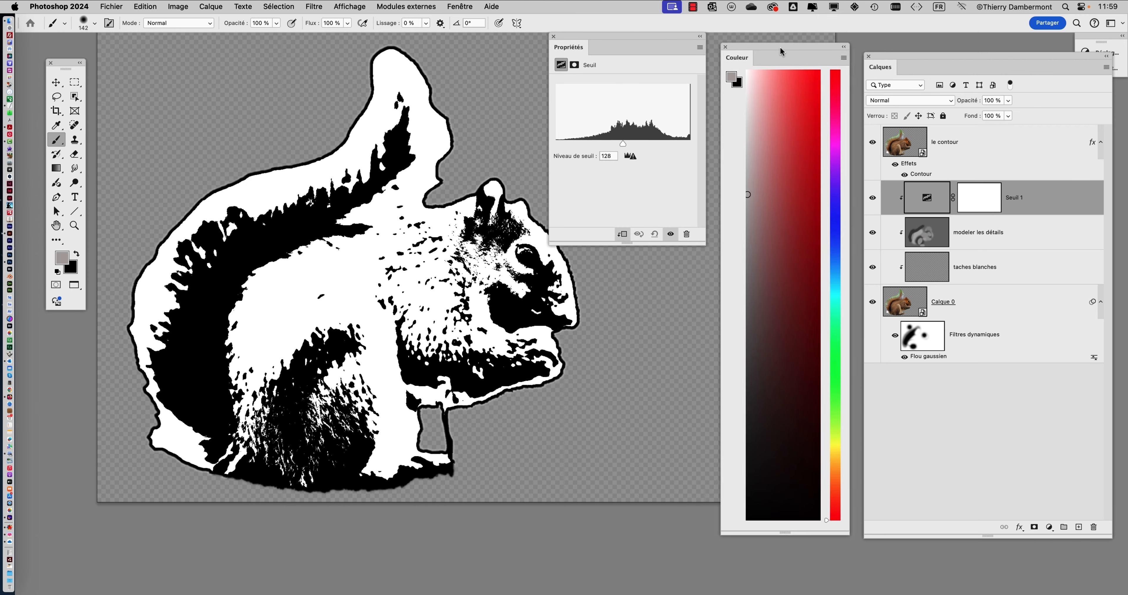
mouse_move(615, 146)
left_mouse_down()
mouse_move(598, 146)
mouse_move(647, 146)
mouse_move(611, 146)
left_mouse_up()
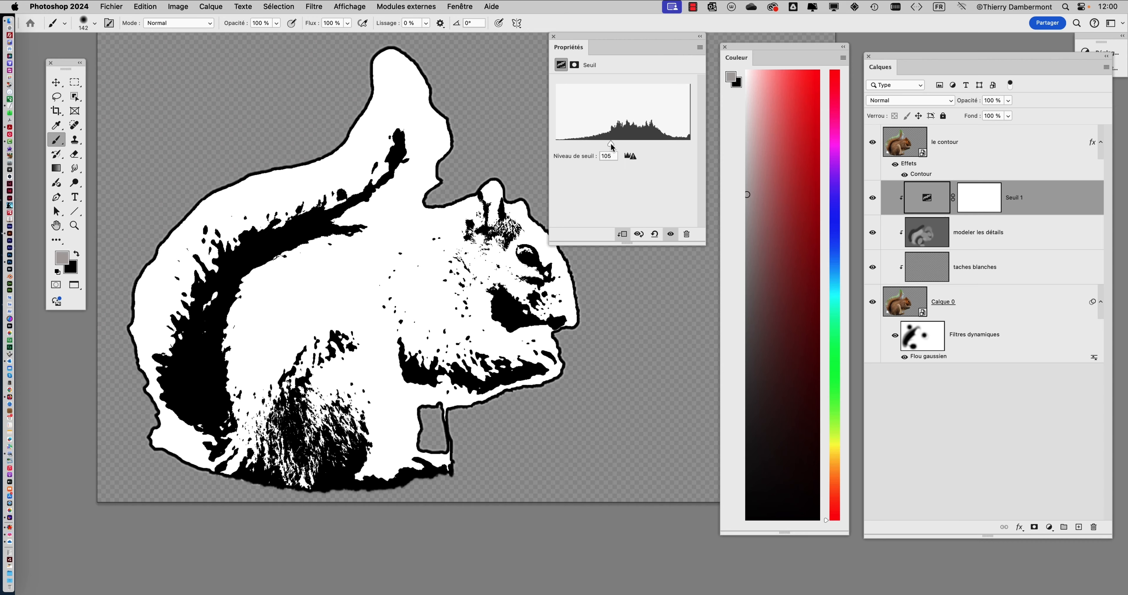
On "modeler les détails", enlarge the brush to 211 and paint dark grey over the squirrel's back, flank and haunch
left_click(924, 242)
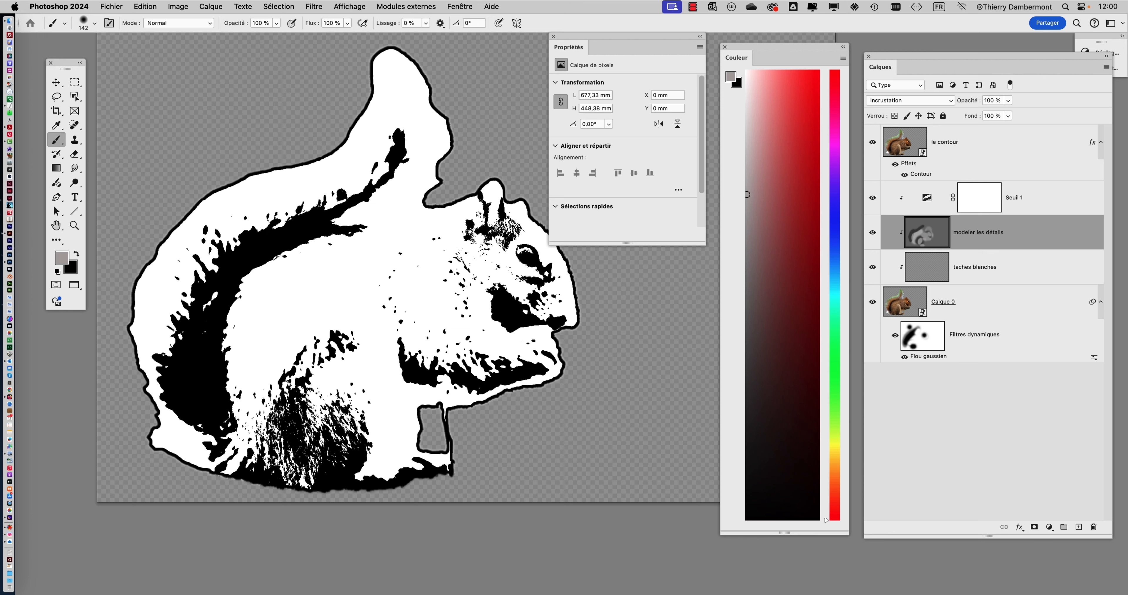
left_click_drag(457, 331, 483, 341, "ctrl+alt")
left_click(746, 380)
mouse_move(429, 274)
left_mouse_down()
mouse_move(394, 244)
mouse_move(367, 288)
mouse_move(332, 291)
mouse_move(295, 319)
mouse_move(324, 359)
left_mouse_up()
mouse_move(296, 294)
left_mouse_down()
mouse_move(263, 355)
mouse_move(269, 430)
mouse_move(384, 428)
left_mouse_up()
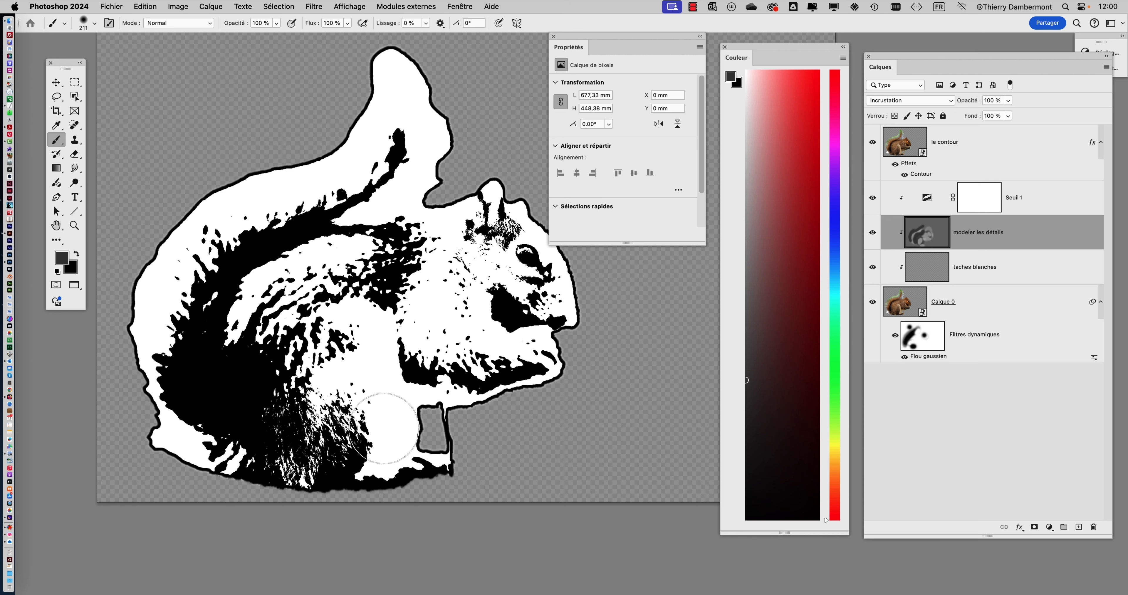
Brush lighter grey from the base of the tail over the shoulder, and darker grey along the upper tail
left_click(746, 181)
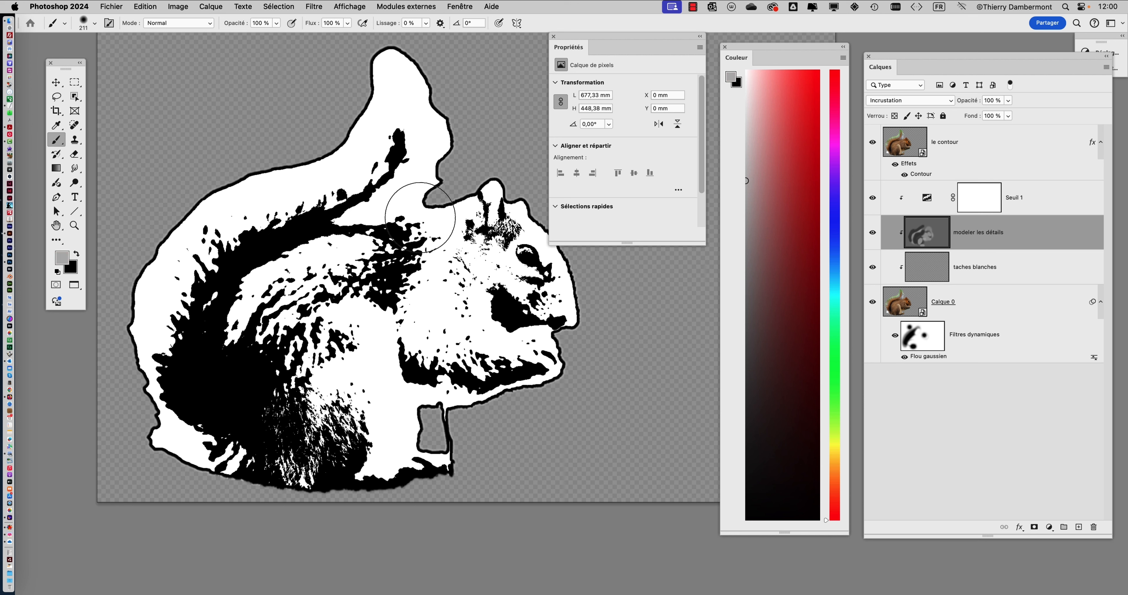
mouse_move(420, 217)
left_mouse_down()
mouse_move(386, 221)
mouse_move(449, 262)
mouse_move(415, 155)
mouse_move(395, 230)
mouse_move(460, 301)
left_mouse_up()
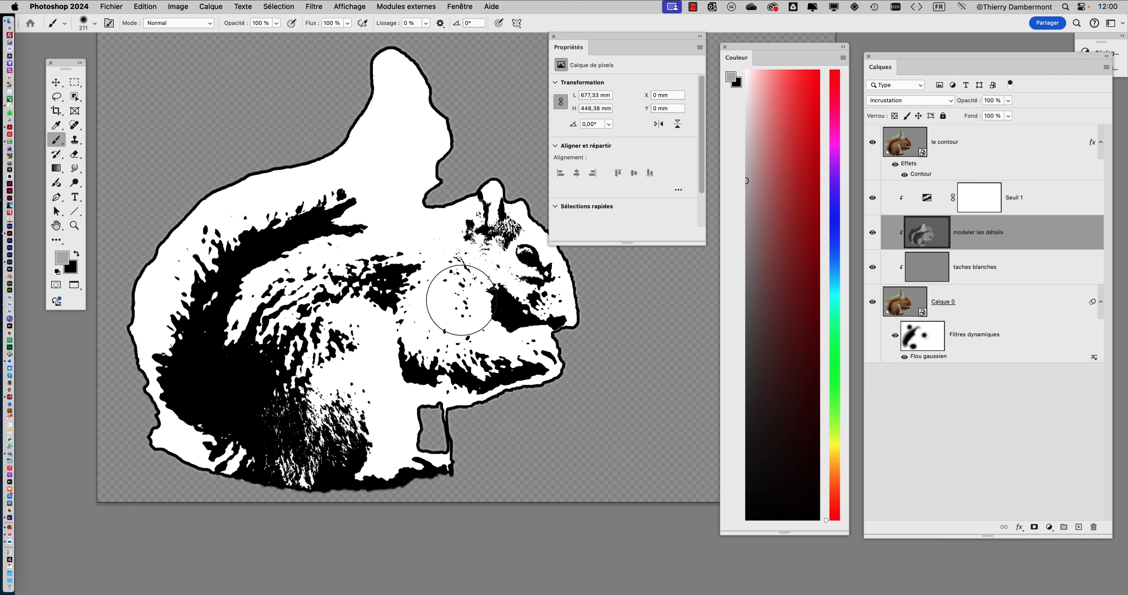
left_click(752, 313)
left_click_drag(337, 223, 395, 151)
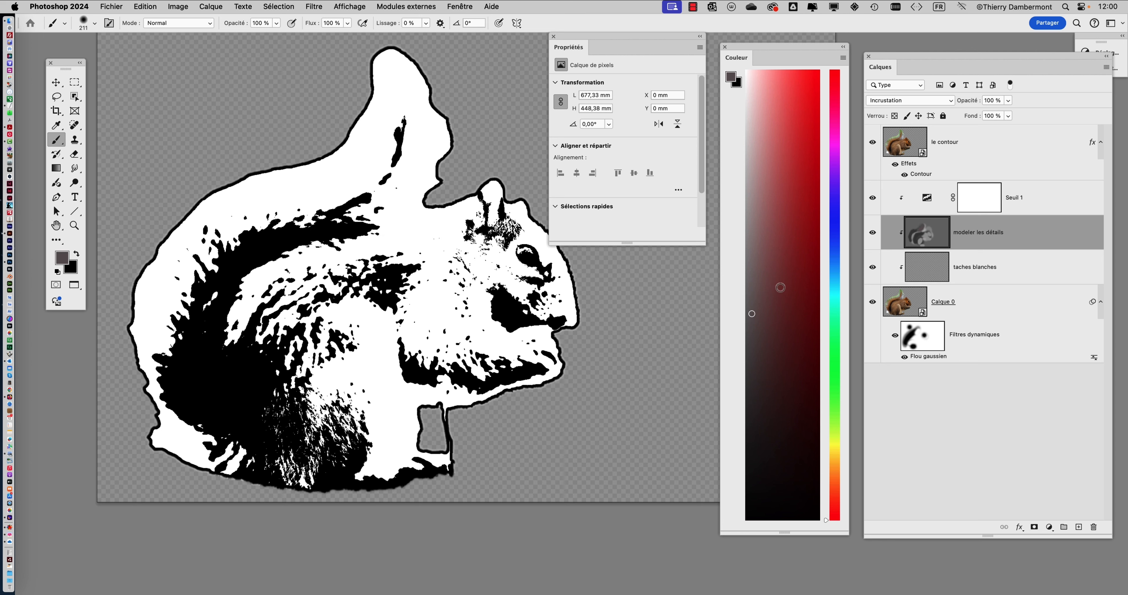
Brush dark grey over the haunch and forearms, and light grey over the muzzle, cheek and flank on "modeler les détails"
mouse_move(194, 378)
left_mouse_down()
mouse_move(198, 424)
mouse_move(234, 470)
mouse_move(245, 457)
mouse_move(272, 468)
mouse_move(315, 425)
mouse_move(342, 436)
mouse_move(334, 496)
mouse_move(366, 464)
mouse_move(436, 472)
mouse_move(443, 404)
mouse_move(550, 368)
mouse_move(564, 390)
mouse_move(524, 324)
mouse_move(526, 273)
mouse_move(442, 267)
left_mouse_up()
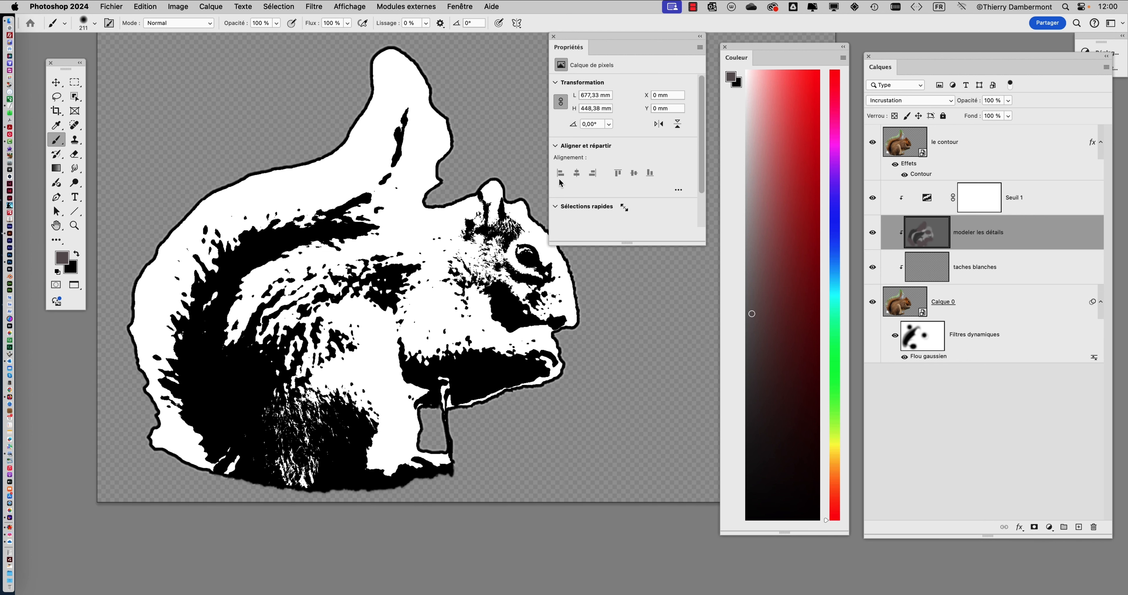
left_click(746, 160)
mouse_move(553, 251)
left_mouse_down()
mouse_move(550, 294)
mouse_move(560, 324)
left_mouse_up()
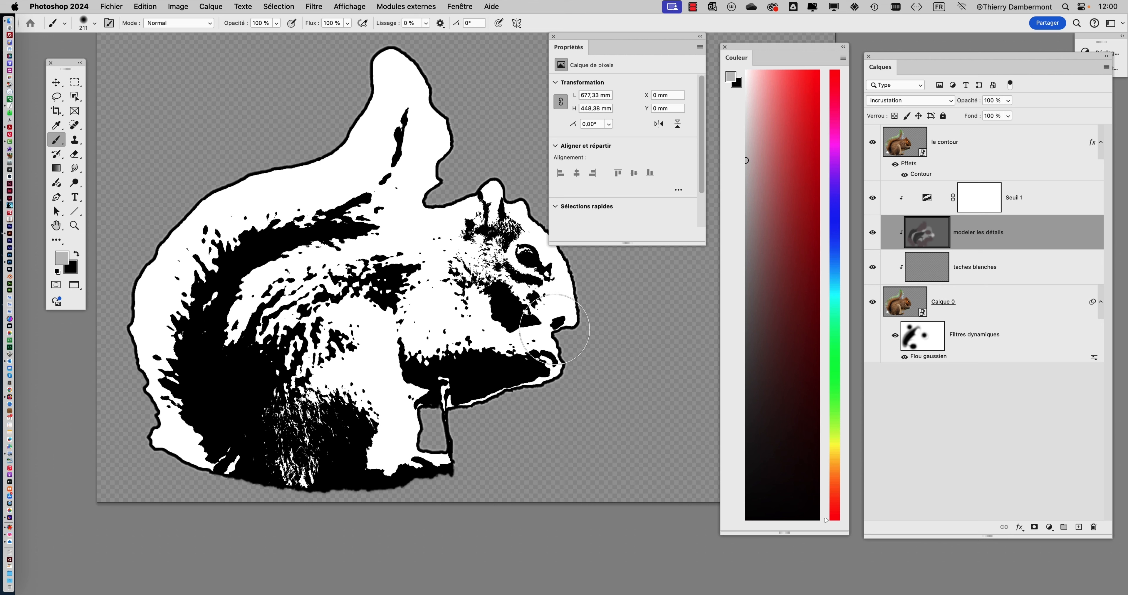
mouse_move(447, 294)
left_mouse_down()
mouse_move(498, 321)
mouse_move(515, 314)
mouse_move(475, 376)
mouse_move(353, 365)
mouse_move(297, 385)
mouse_move(327, 256)
mouse_move(295, 325)
mouse_move(325, 400)
mouse_move(319, 424)
mouse_move(340, 291)
mouse_move(416, 284)
left_mouse_up()
Undo the last light-grey brush strokes
key("super+z")
key("super+z")
key("super+z")
key("super+z")
left_click_drag(416, 311, 377, 334)
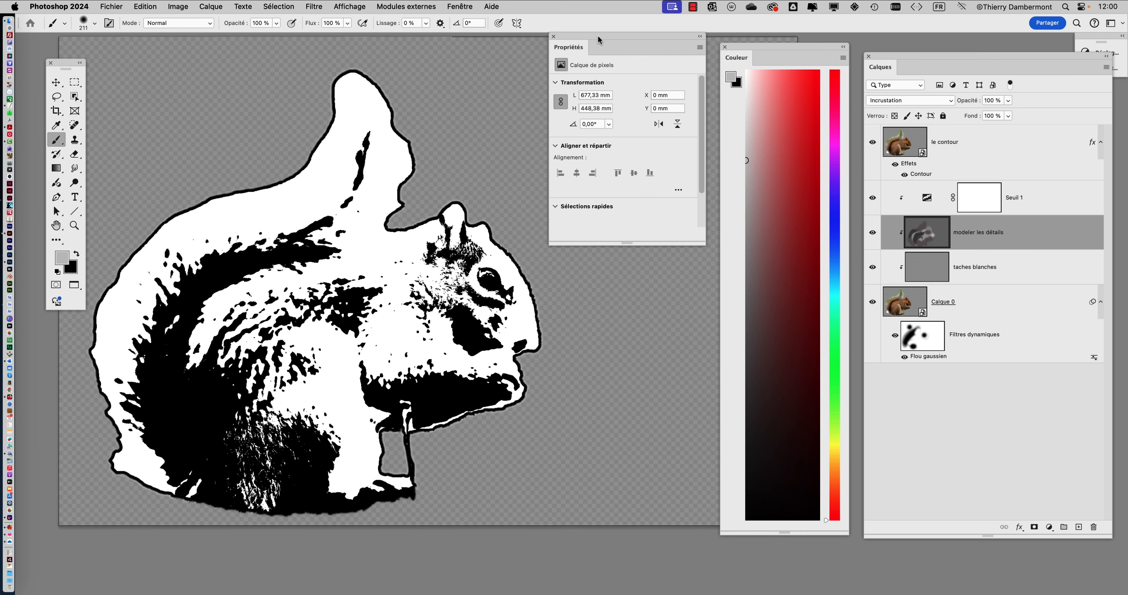
Open the history as a separate floating panel without the comments, enlarge it to list many states, and place it clear of the squirrel
left_click_drag(599, 40, 665, 109)
left_click_drag(448, 153, 439, 102)
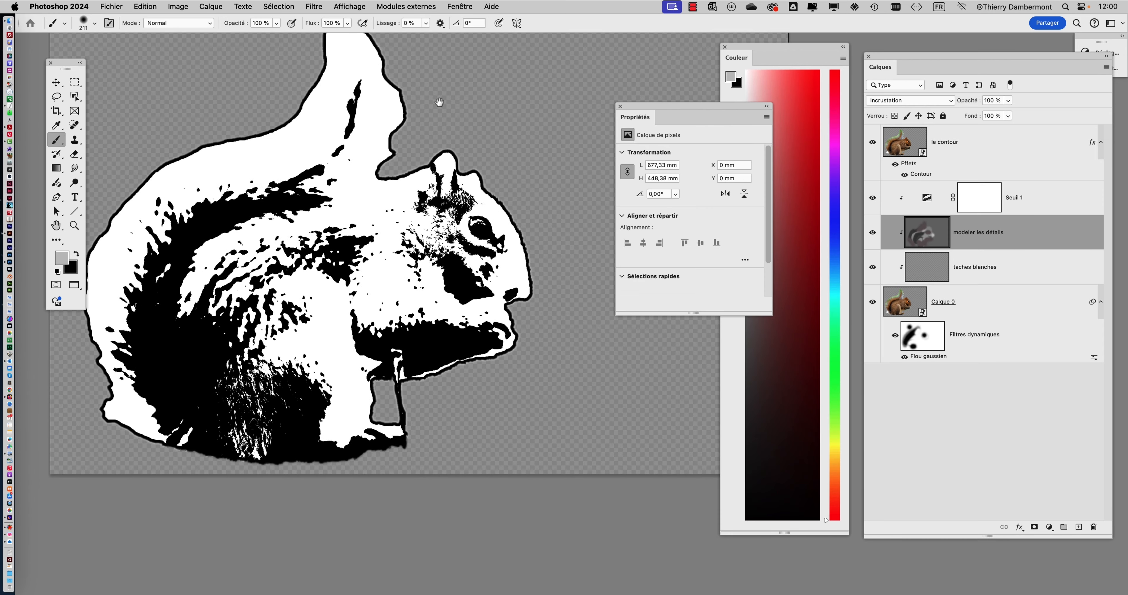
left_click(466, 5)
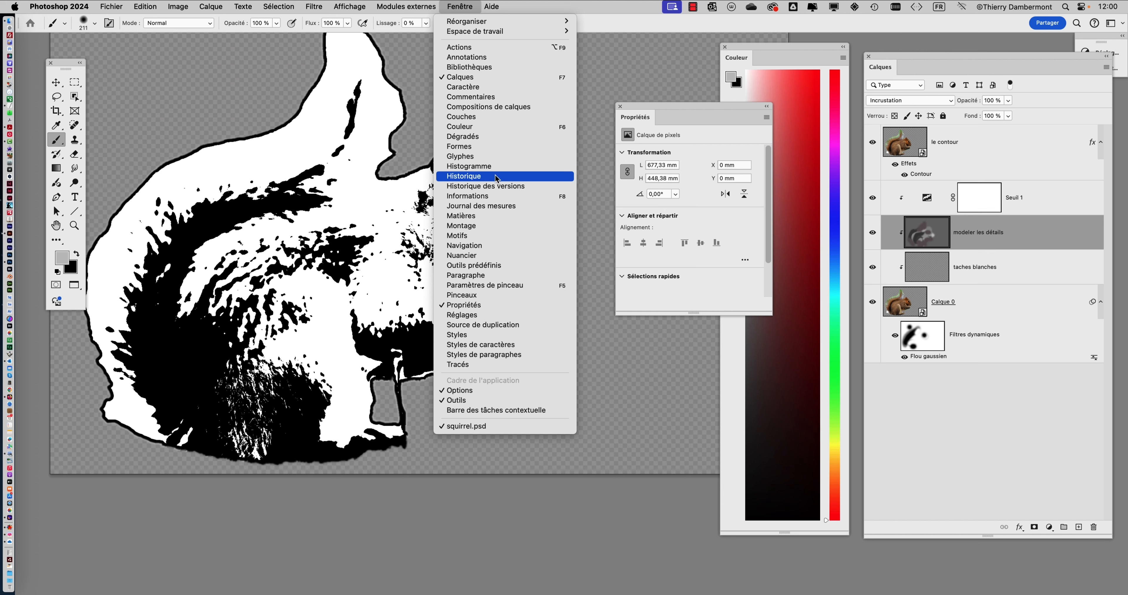
left_click(497, 177)
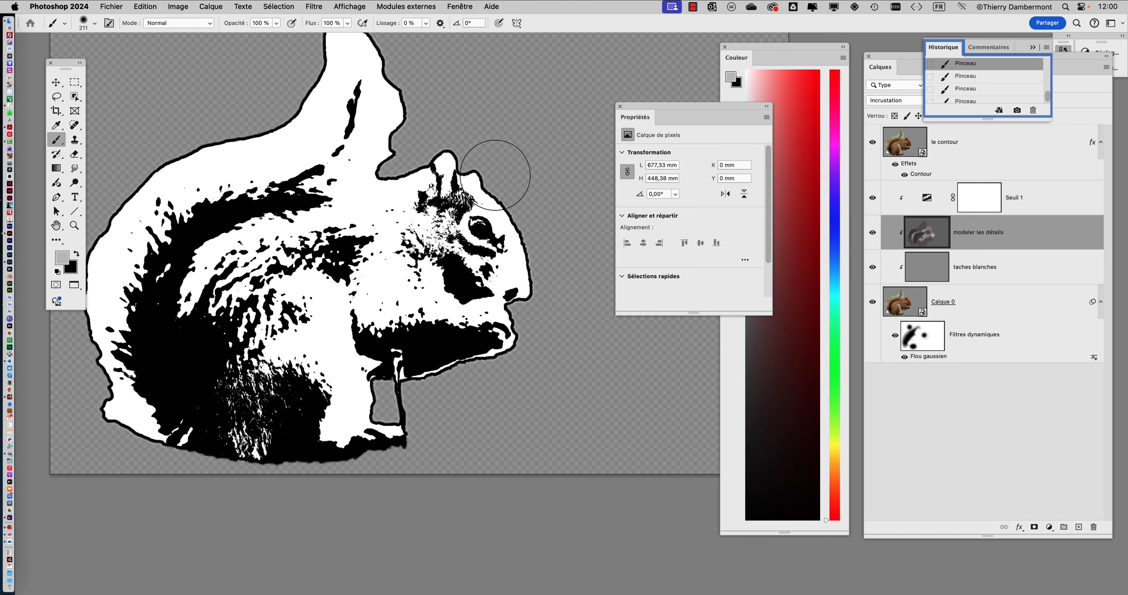
left_click_drag(943, 47, 470, 63)
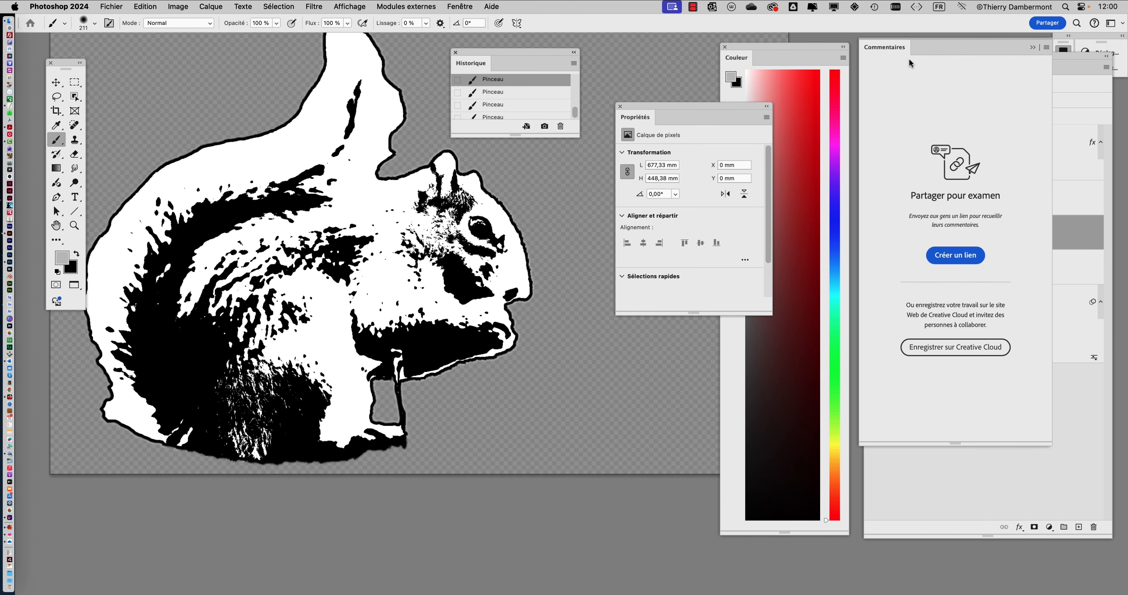
left_click(1032, 48)
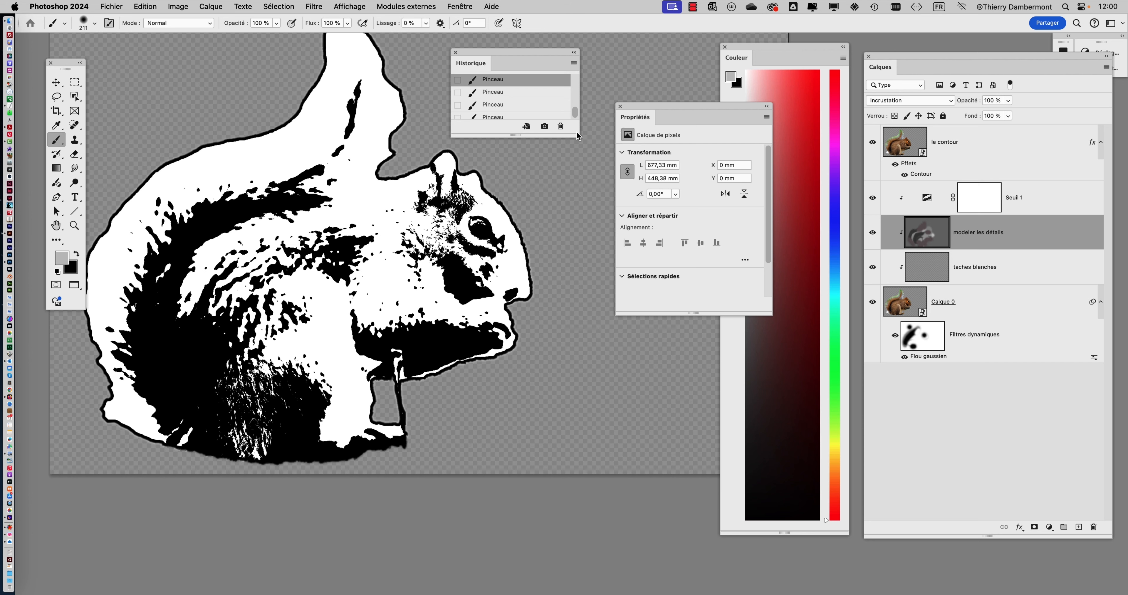
left_click_drag(577, 135, 627, 527)
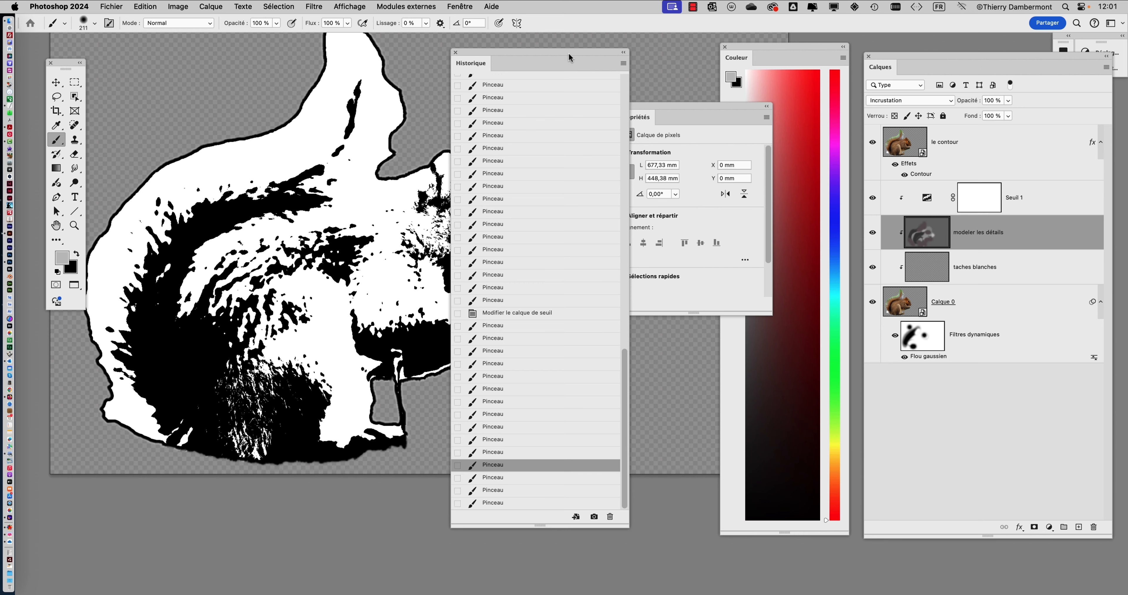
left_click_drag(565, 54, 779, 30)
Compare several brush states in the history and revert to the third-last Pinceau state
left_click(735, 405)
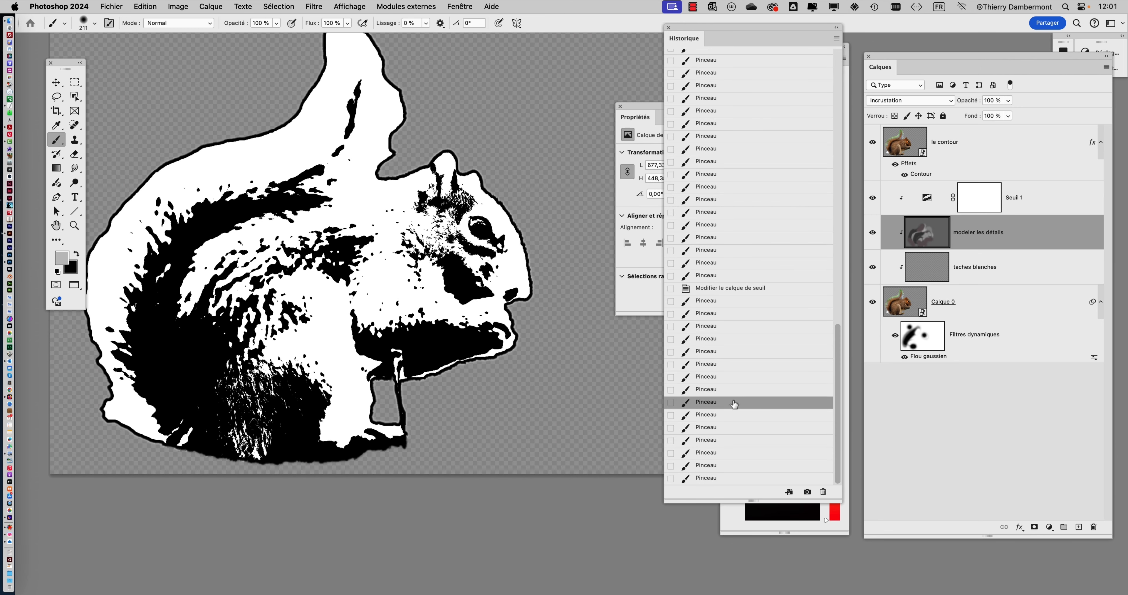
left_click(739, 377)
left_click(741, 327)
left_click(738, 389)
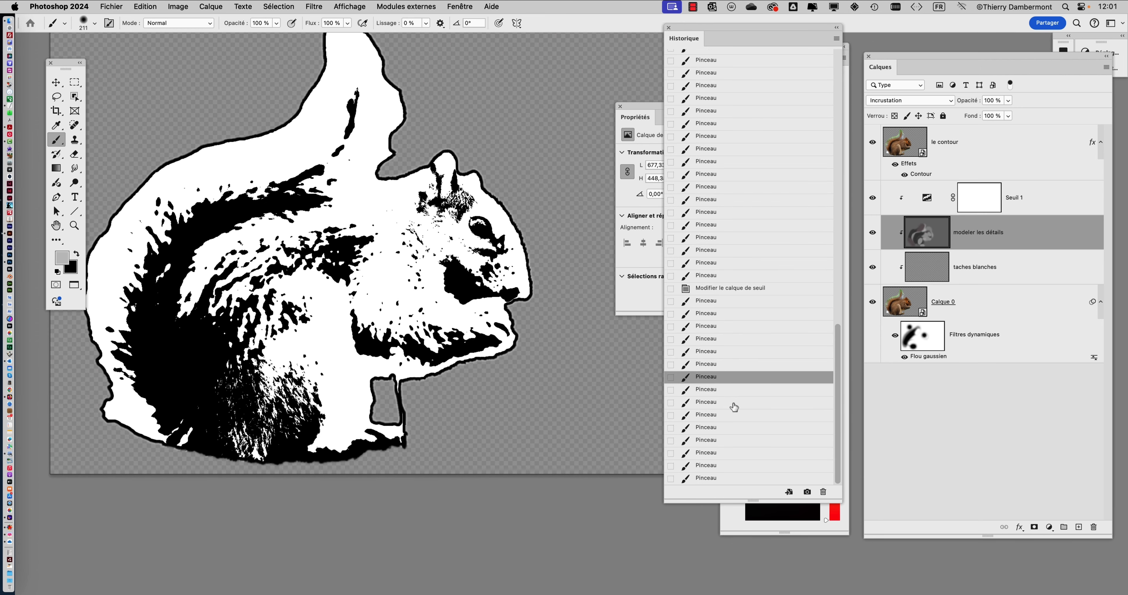
left_click(731, 403)
left_click(733, 441)
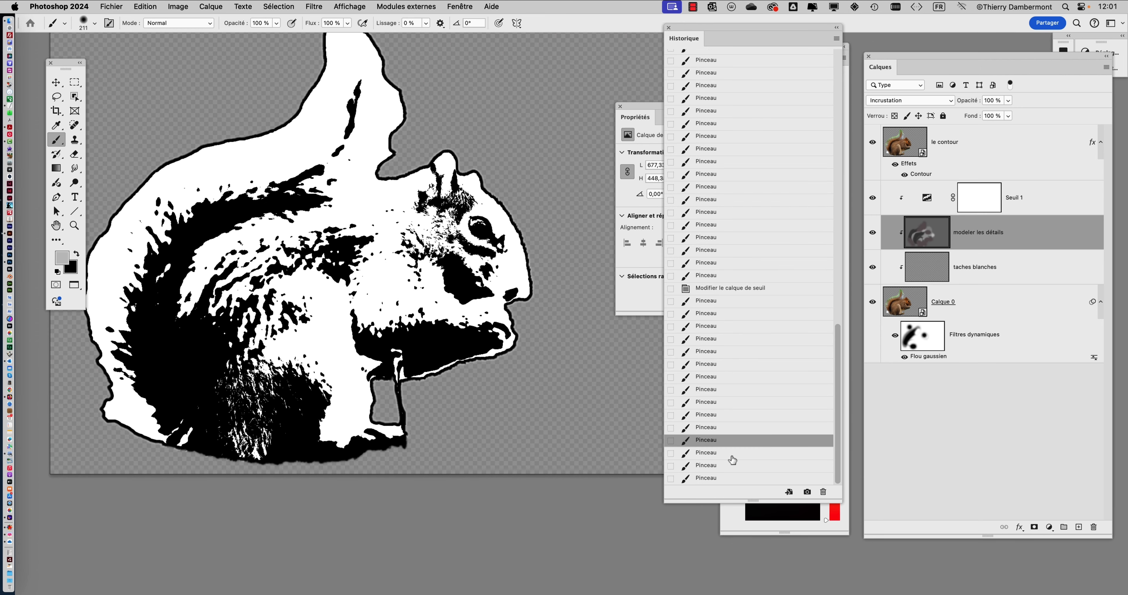
left_click(728, 481)
left_click(736, 441)
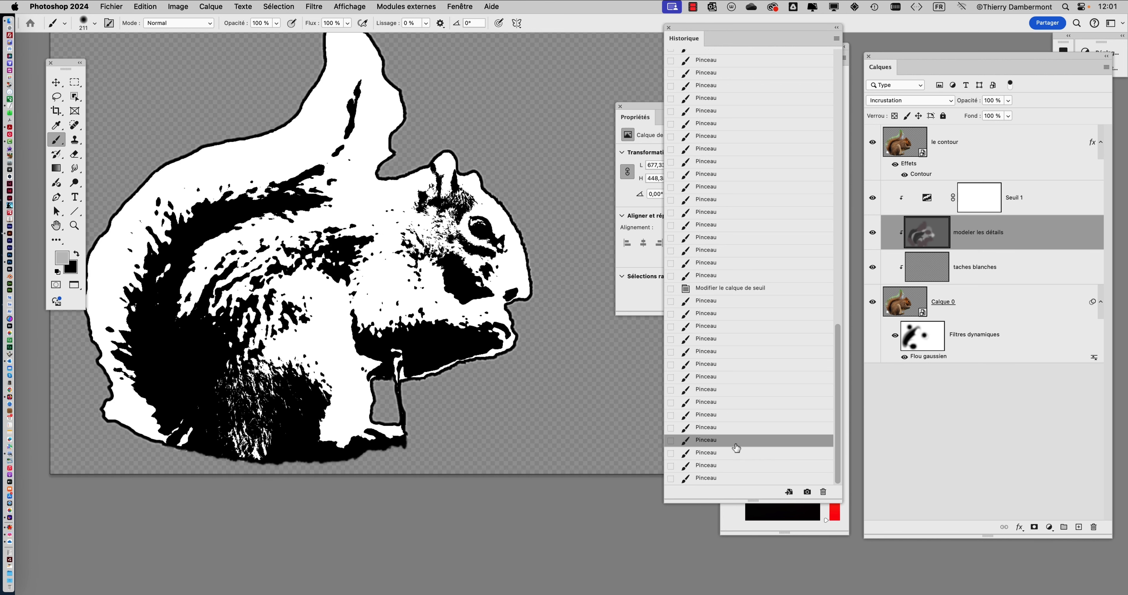
left_click(736, 414)
left_click(726, 465)
left_click(728, 478)
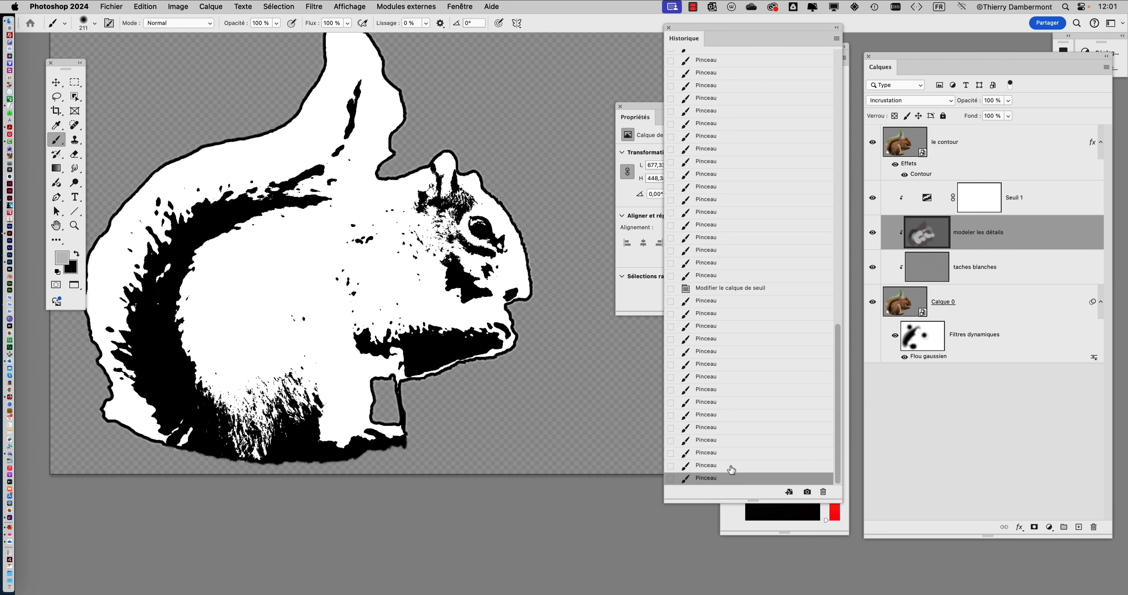
left_click(734, 454)
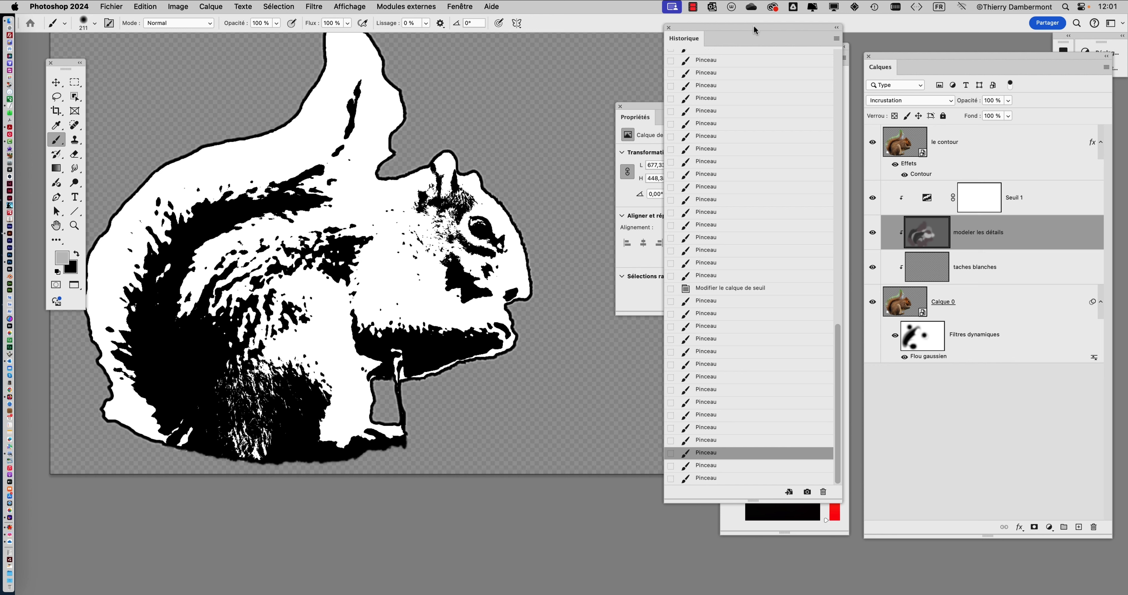
Collapse the Historique, Propriétés and Couleur panels and arrange them clear of the squirrel's head
left_click_drag(688, 30, 528, 65)
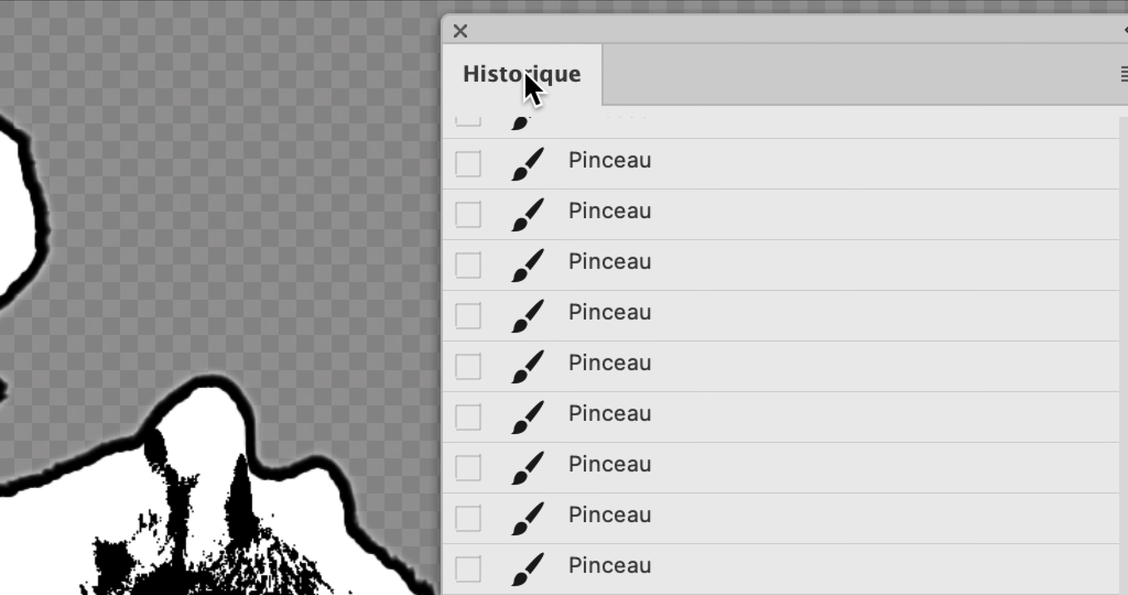
double_click(527, 76)
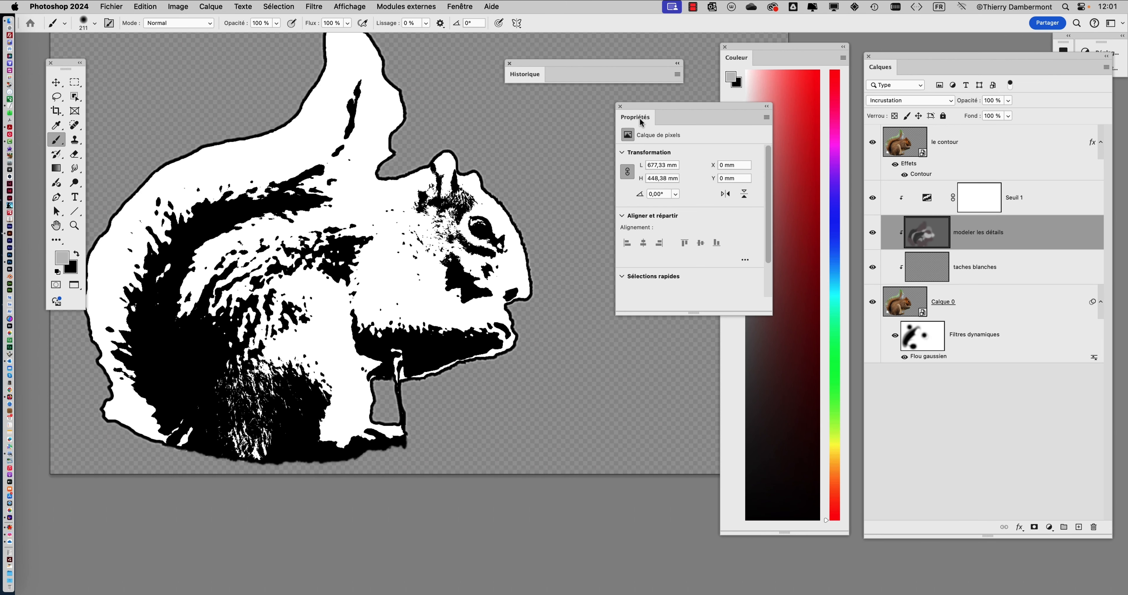
double_click(640, 122)
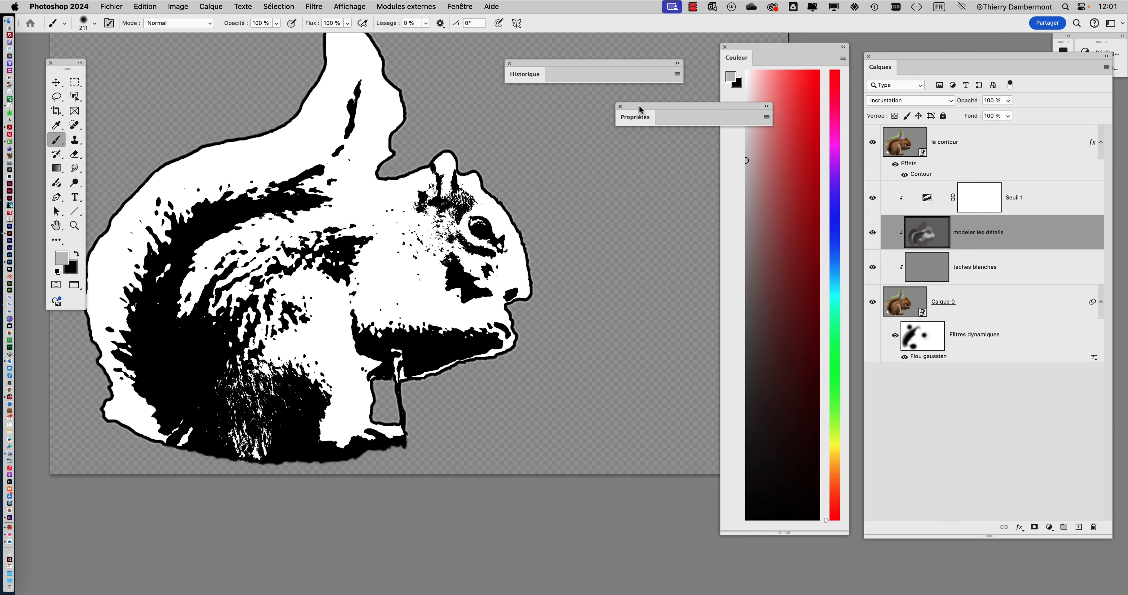
left_click_drag(639, 108, 529, 101)
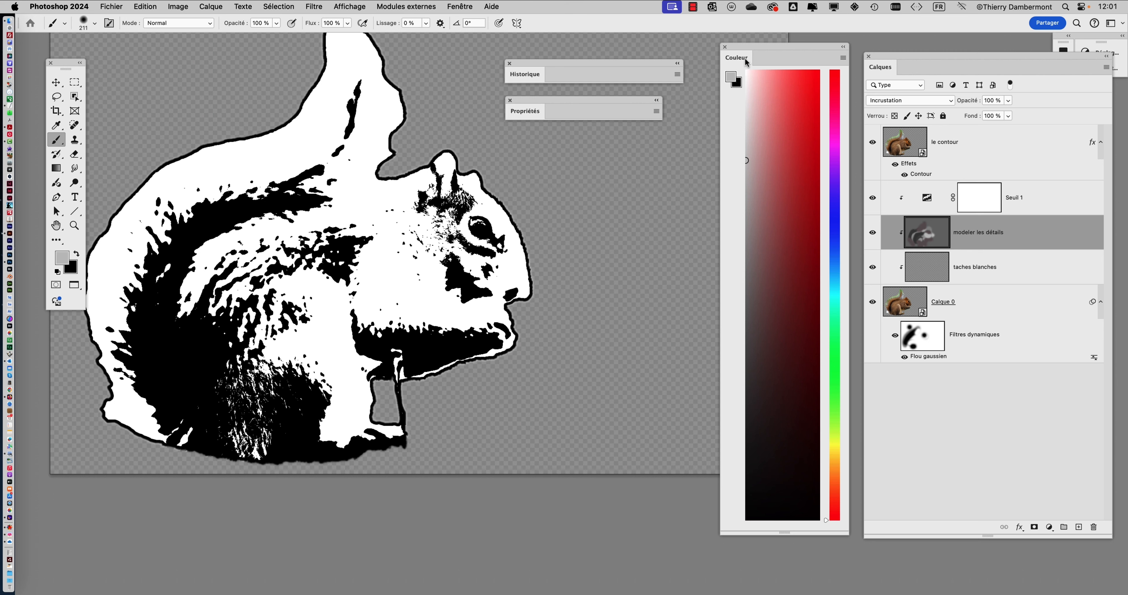
double_click(746, 60)
double_click(524, 111)
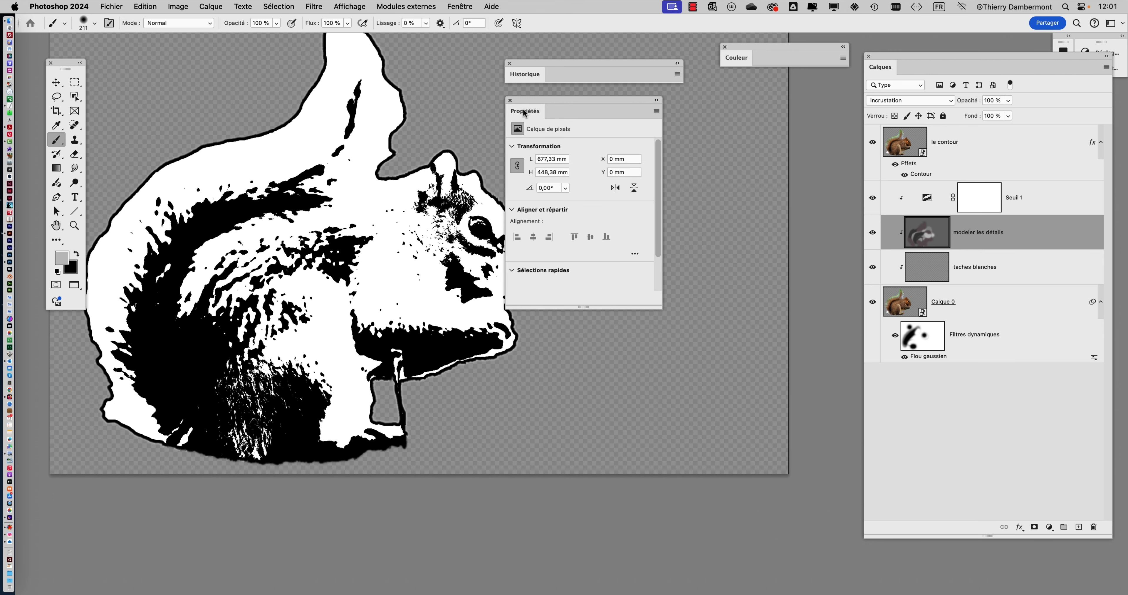
double_click(526, 110)
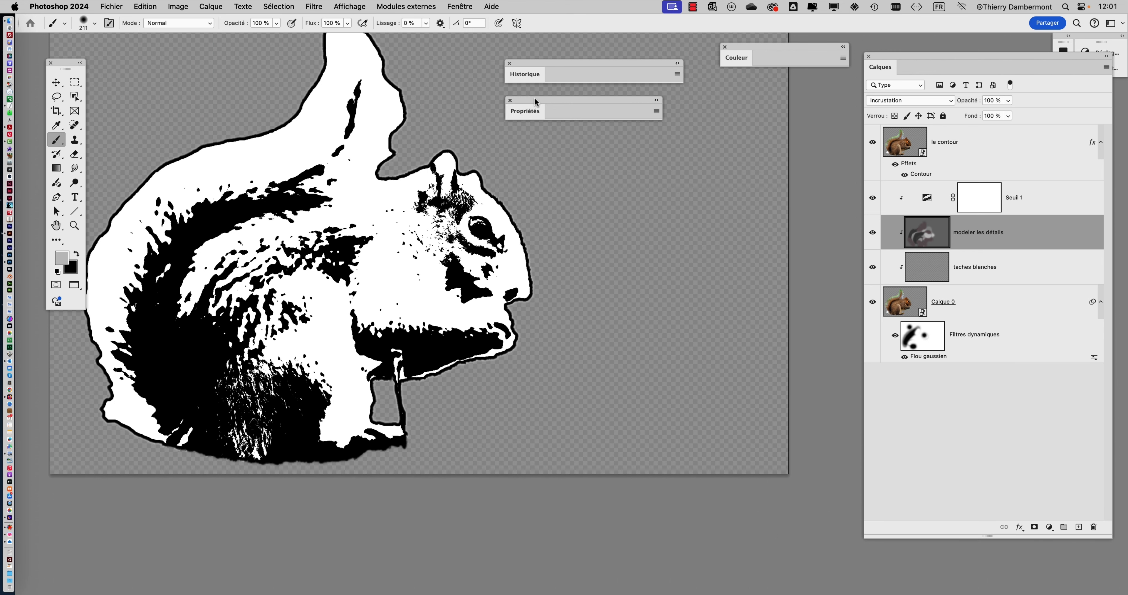
left_click_drag(535, 101, 683, 99)
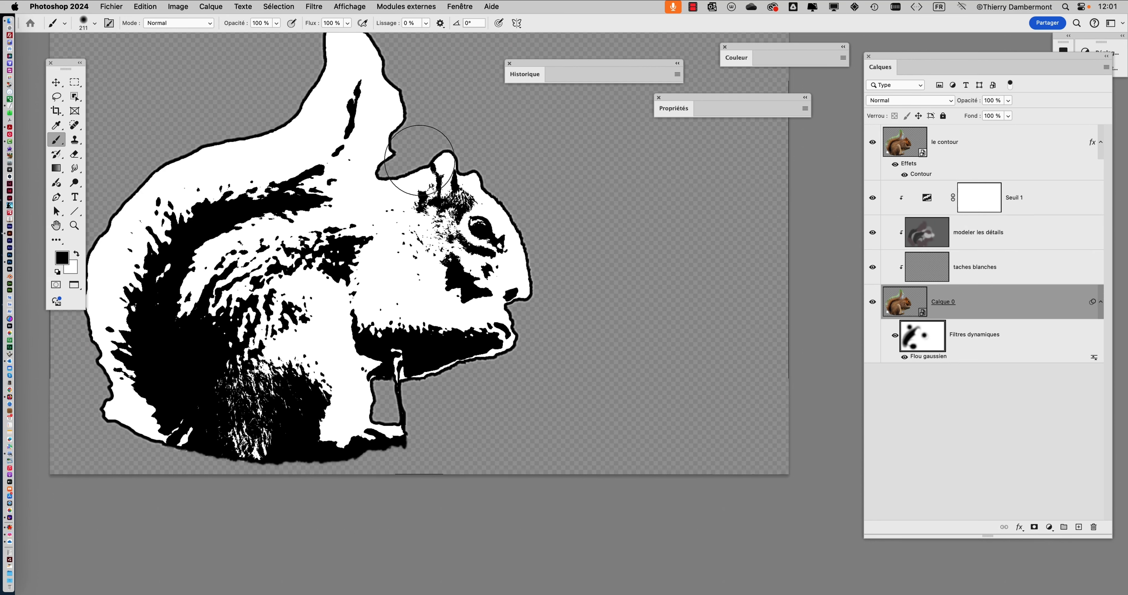
Paint white on the smart filter mask of Calque 0 over the squirrel's forehead and lower haunch
key("x")
left_click(443, 205)
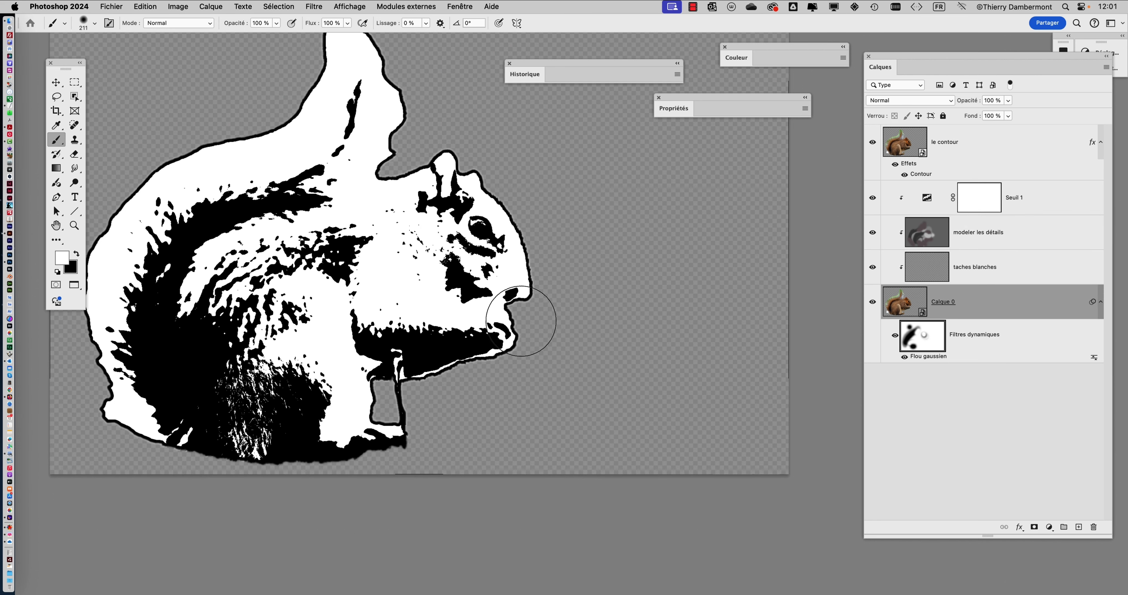
mouse_move(307, 380)
left_mouse_down()
mouse_move(239, 430)
mouse_move(228, 387)
mouse_move(285, 436)
left_mouse_up()
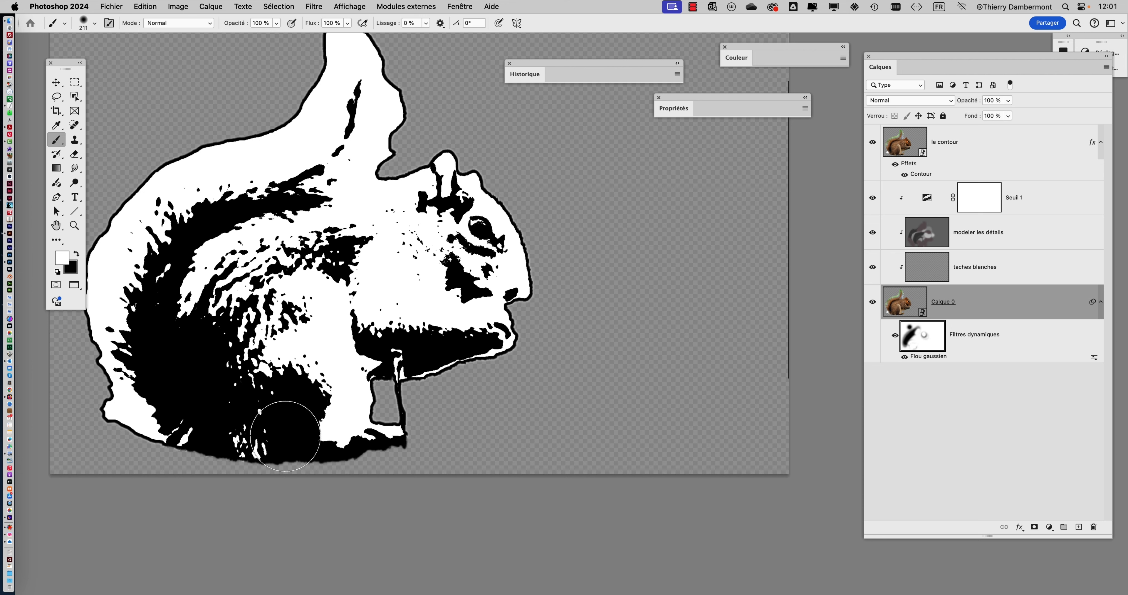
On "modeler les détails", brush light grey over the squirrel's cheek, shoulder and chest to clear the small black specks
left_click(942, 233)
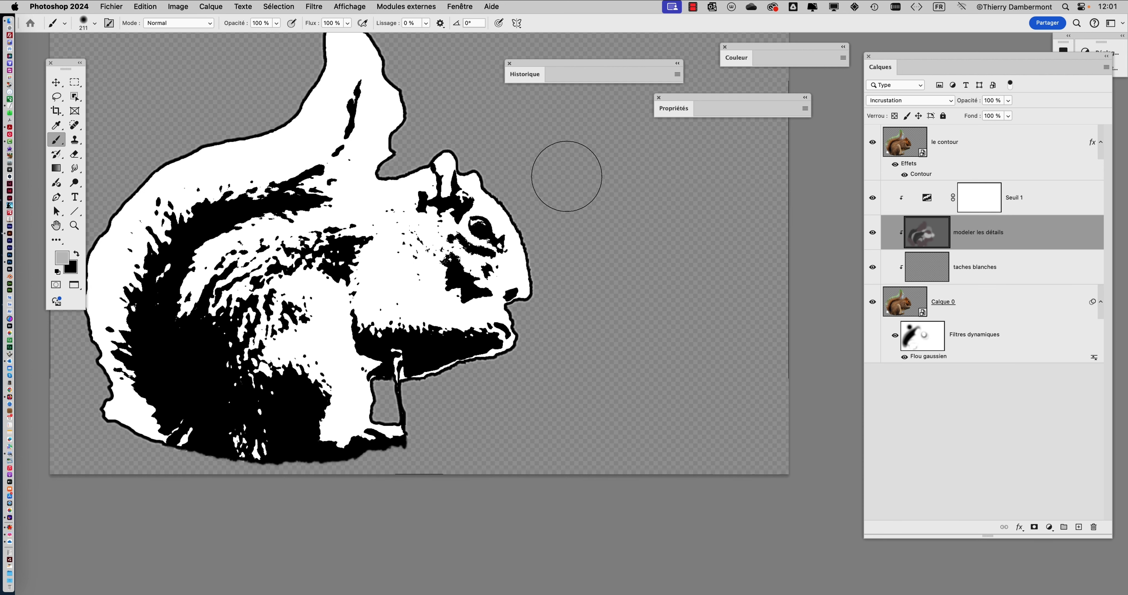
left_click(745, 62)
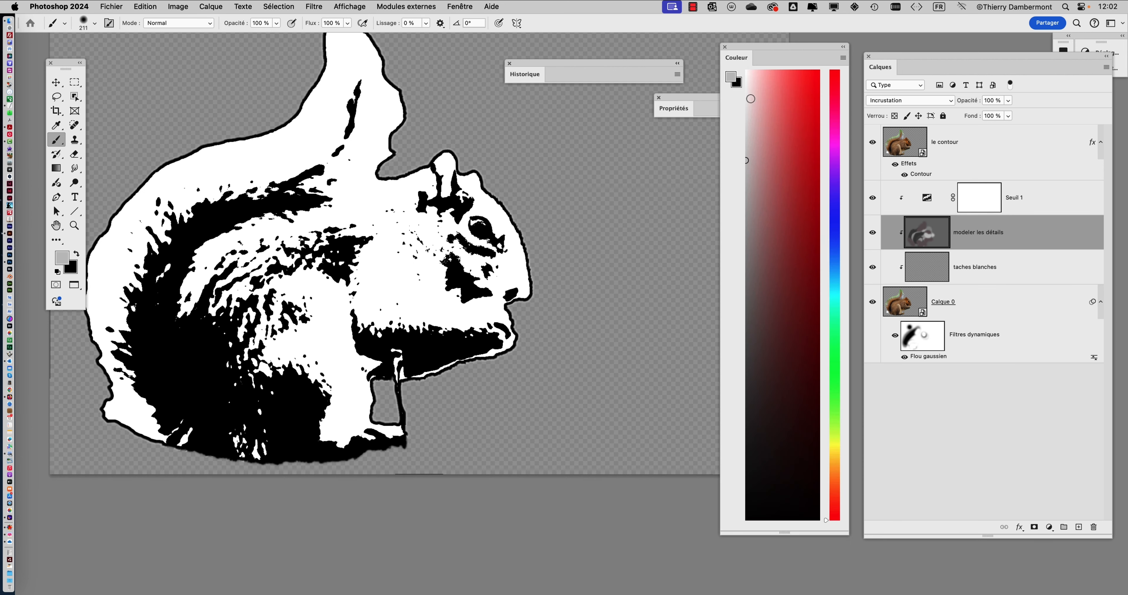
mouse_move(390, 272)
left_mouse_down()
mouse_move(411, 259)
mouse_move(469, 305)
left_mouse_up()
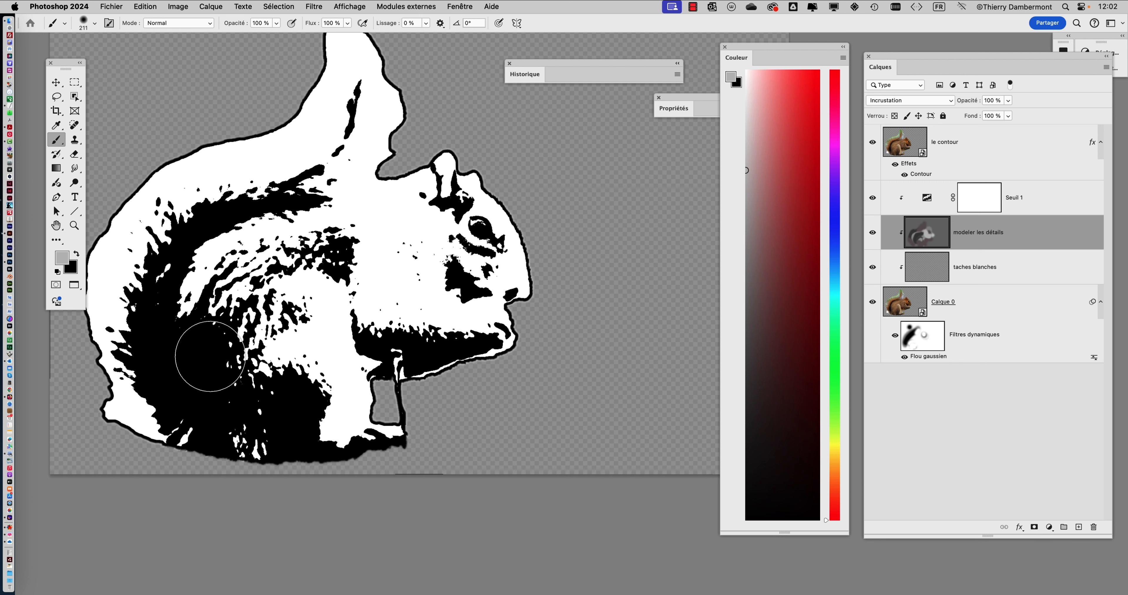
left_click_drag(353, 272, 372, 246)
mouse_move(383, 294)
left_mouse_down()
mouse_move(350, 310)
mouse_move(469, 309)
left_mouse_up()
On "taches blanches", set the foreground to white and paint over the remaining black spots on the shoulder, chest and cheek
left_click(934, 274)
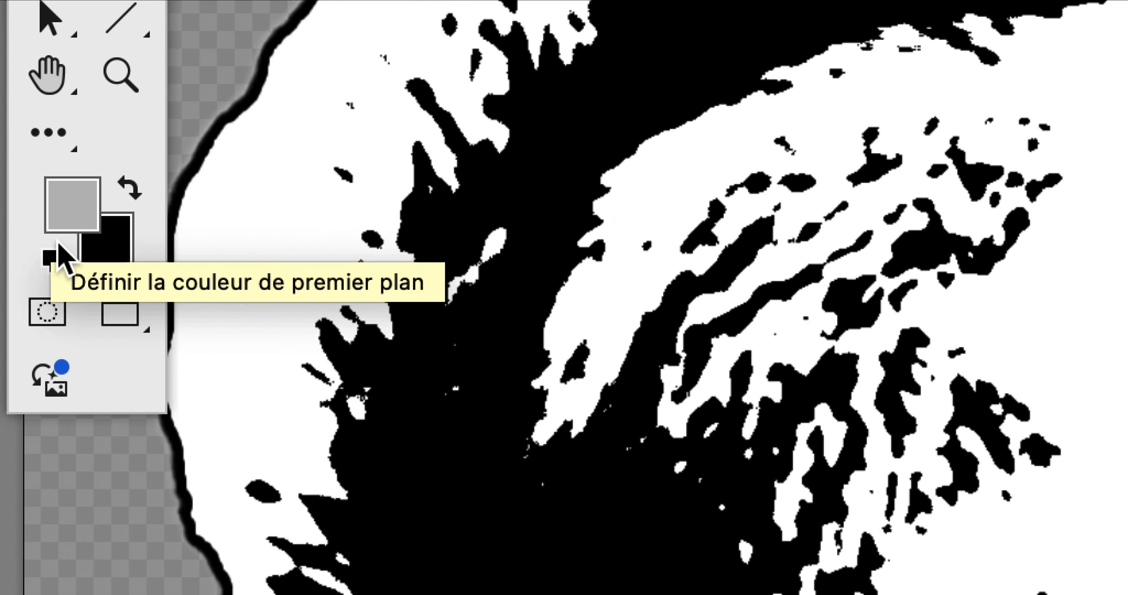
left_click(52, 247)
left_click(73, 221)
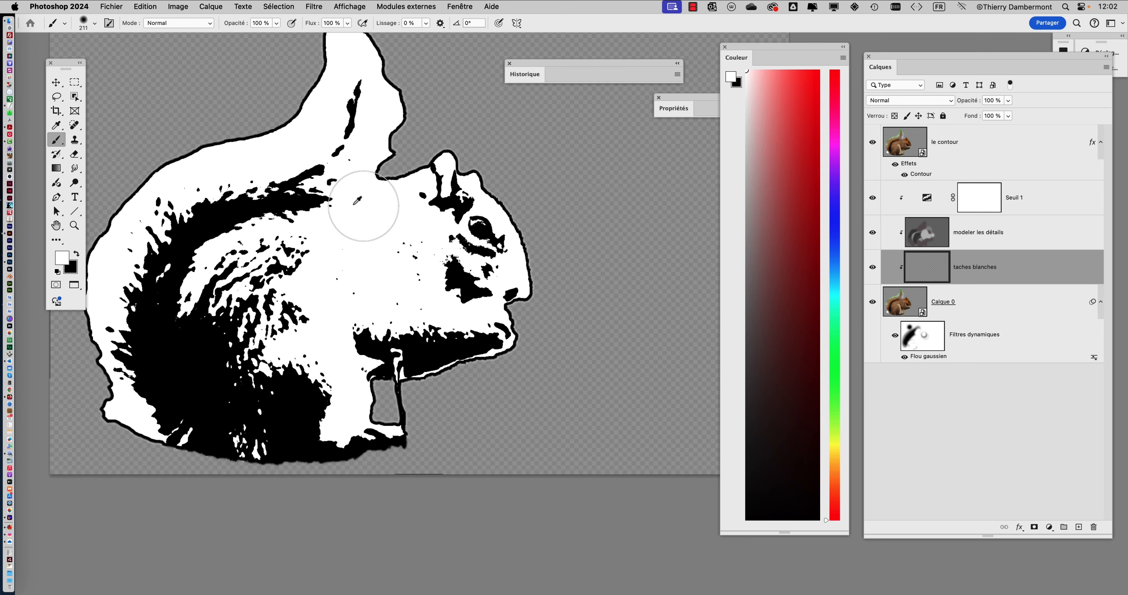
left_click_drag(421, 260, 384, 266)
mouse_move(431, 270)
left_mouse_down()
mouse_move(453, 280)
mouse_move(379, 267)
mouse_move(446, 296)
mouse_move(495, 282)
mouse_move(357, 282)
left_mouse_up()
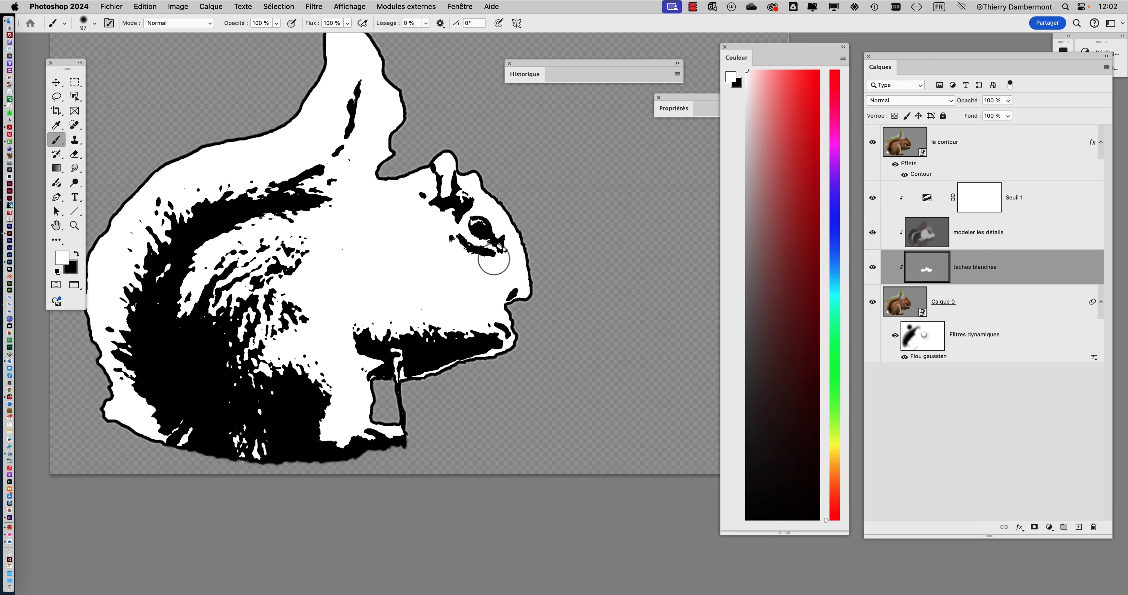
Paint white with a size 16 brush around the dark marks below the eye, and compare the drawing with "taches blanches" hidden
scroll(494, 261, "up", 5)
left_click_drag(471, 298, 396, 299)
left_click_drag(497, 193, 521, 238)
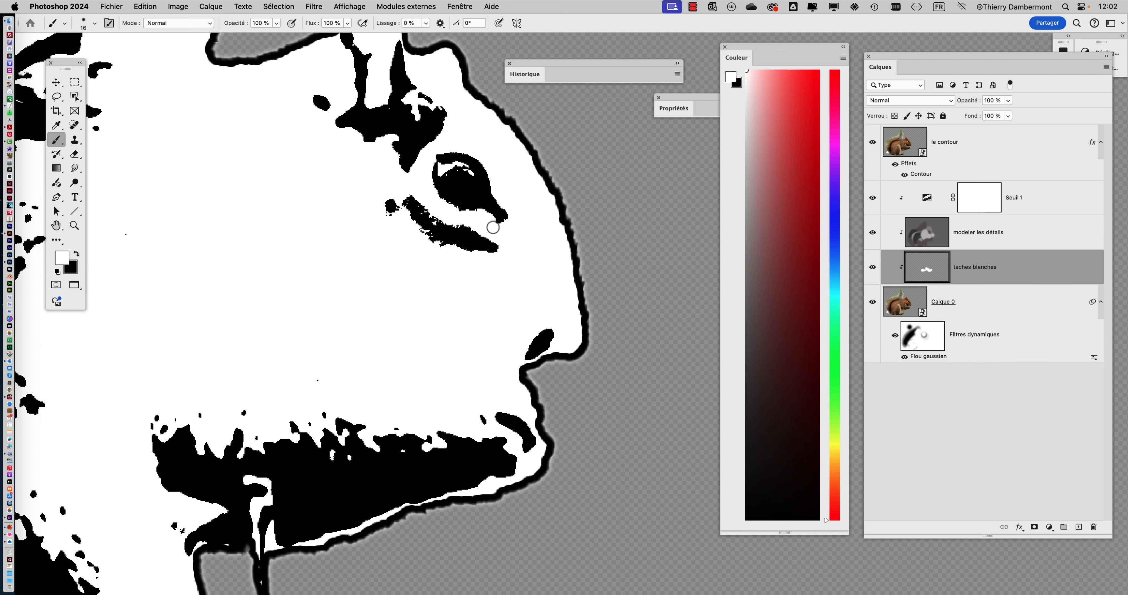
scroll(475, 295, "down", 8)
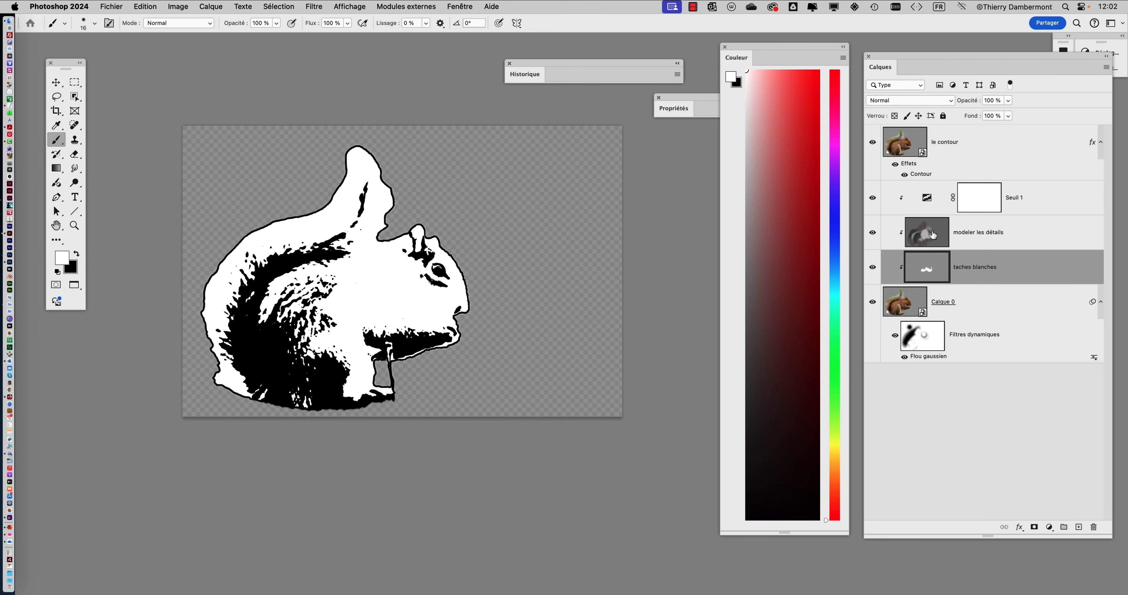
left_click(872, 267)
left_click(872, 269)
On "modeler les détails", enlarge the brush to 293 and paint dark grey over the flank, shoulder and forearm
left_click(932, 235)
mouse_move(302, 302)
left_mouse_down()
mouse_move(346, 288)
mouse_move(366, 298)
left_mouse_up()
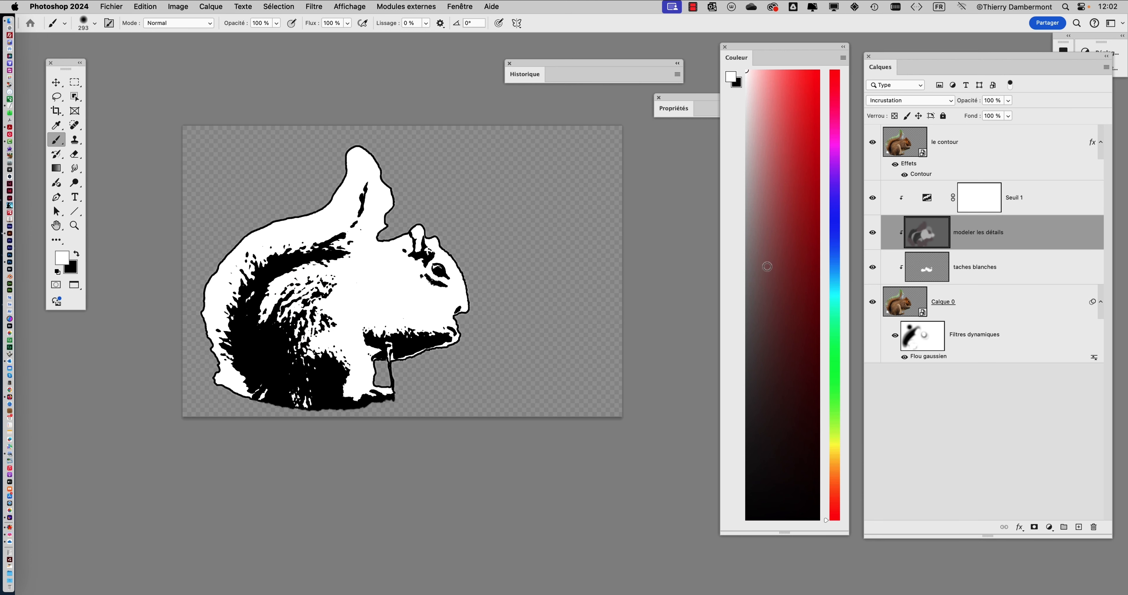
mouse_move(385, 280)
left_mouse_down()
mouse_move(326, 292)
mouse_move(356, 316)
mouse_move(400, 306)
mouse_move(424, 322)
mouse_move(312, 331)
mouse_move(442, 312)
left_mouse_up()
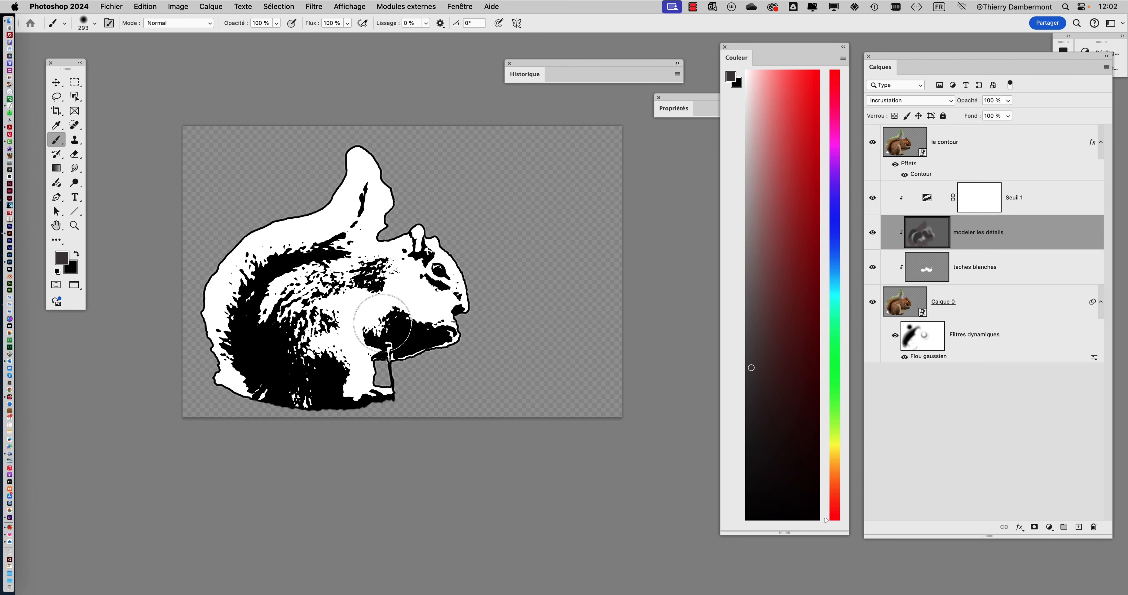
mouse_move(324, 314)
left_mouse_down()
mouse_move(332, 324)
mouse_move(320, 306)
mouse_move(367, 315)
left_mouse_up()
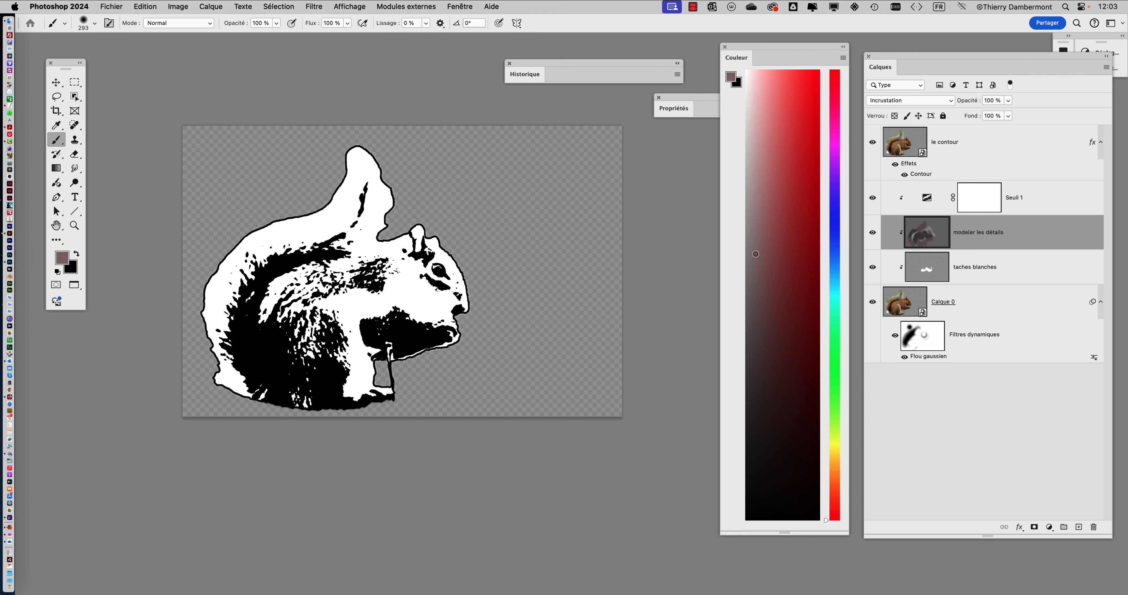
Brush a more neutral grey over the squirrel's shoulder, and lower the "Seuil 1" threshold level to 101
left_click_drag(755, 254, 751, 253)
mouse_move(357, 325)
left_mouse_down()
mouse_move(413, 313)
mouse_move(357, 307)
mouse_move(351, 319)
mouse_move(370, 294)
left_mouse_up()
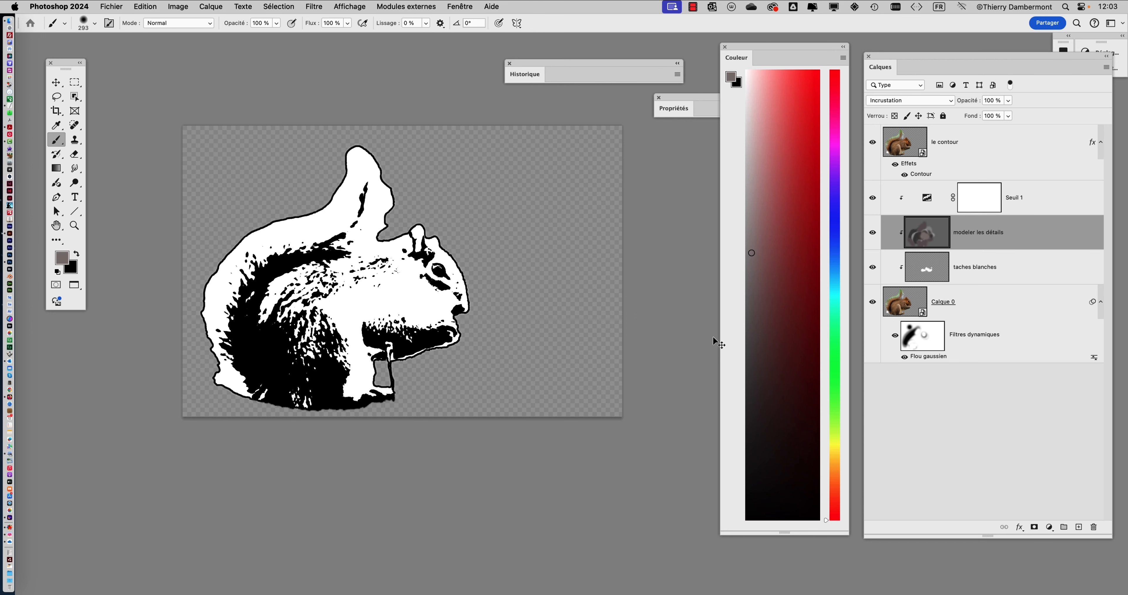
left_click(934, 198)
double_click(931, 199)
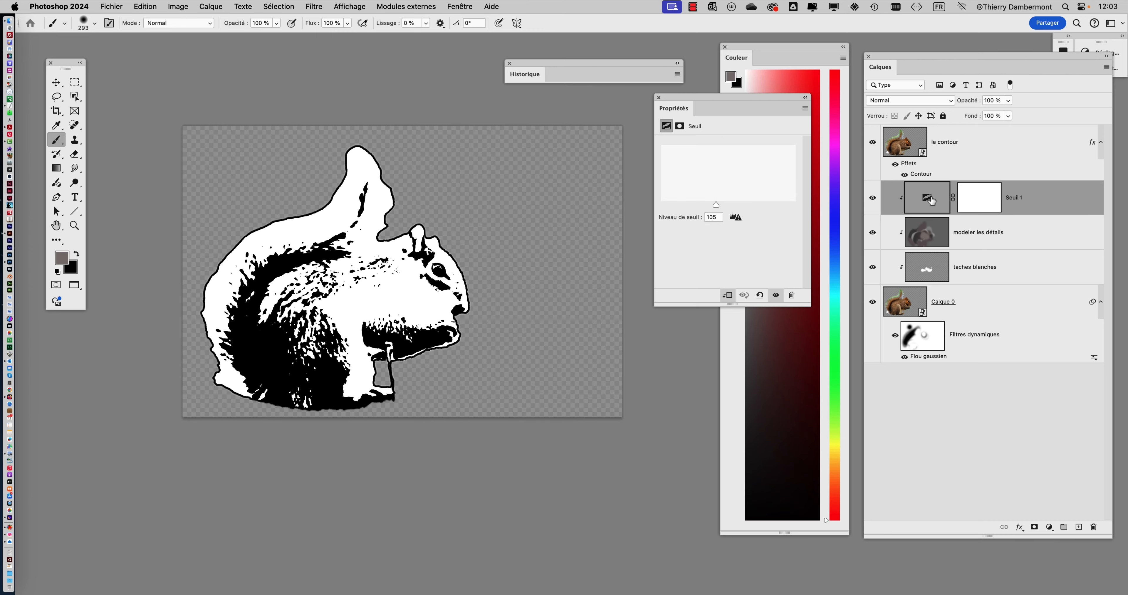
mouse_move(716, 205)
left_mouse_down()
mouse_move(727, 204)
mouse_move(713, 206)
left_mouse_up()
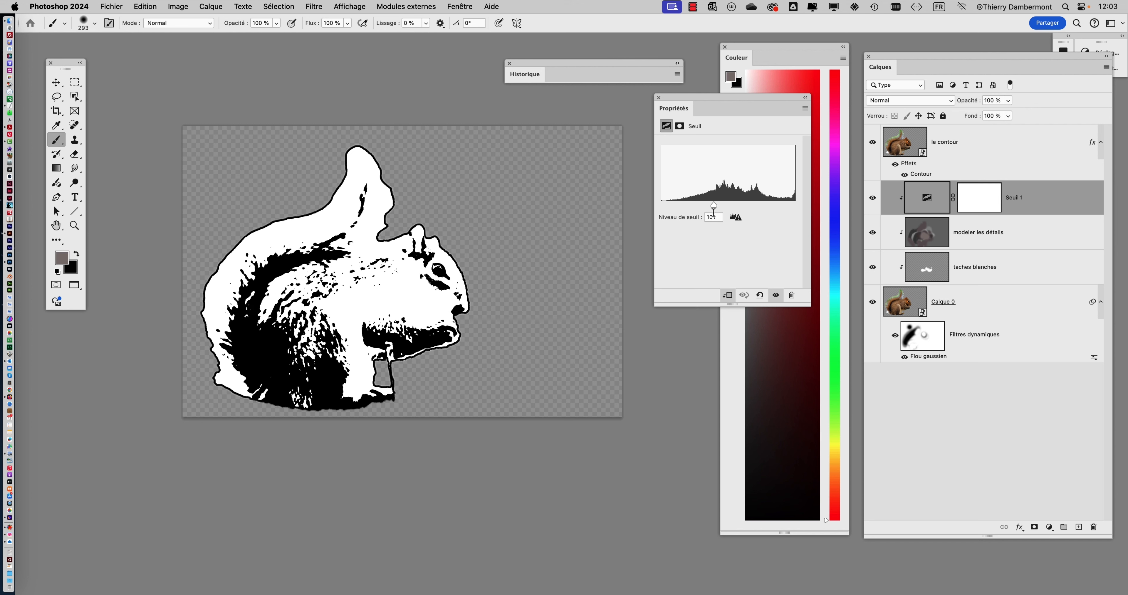
On "modeler les détails", enlarge the brush to 417 and paint black over the tail, back, head and flank
left_click(929, 242)
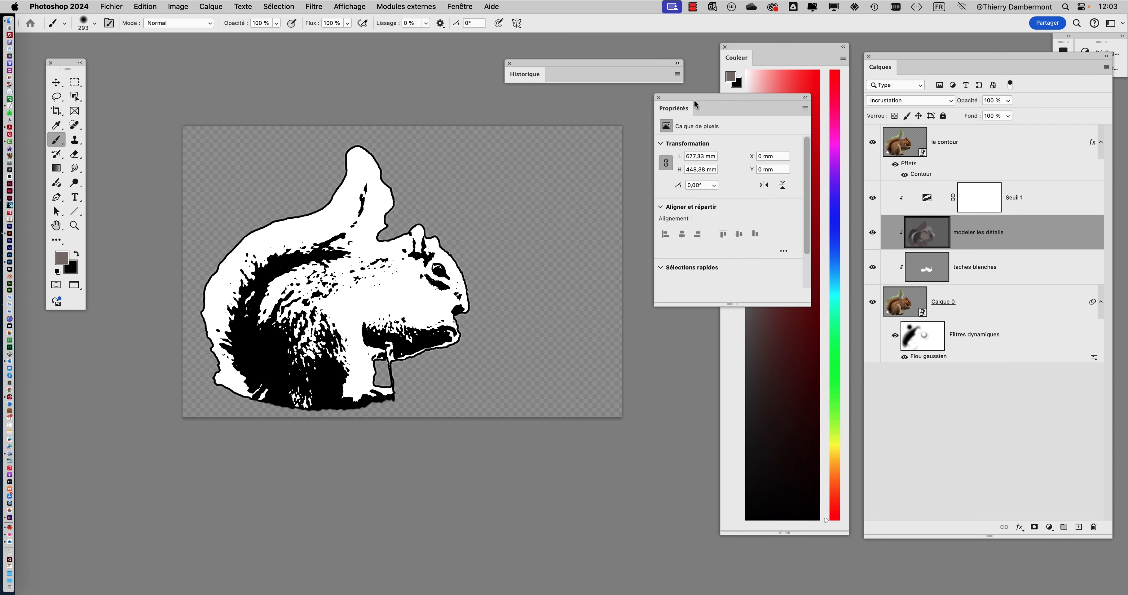
left_click_drag(694, 103, 570, 363)
mouse_move(404, 315)
left_mouse_down("ctrl+alt")
mouse_move(420, 315)
mouse_move(341, 305)
left_mouse_up("ctrl+alt")
mouse_move(271, 262)
left_mouse_down()
mouse_move(264, 305)
mouse_move(331, 363)
mouse_move(280, 293)
mouse_move(331, 293)
mouse_move(339, 261)
left_mouse_up()
key("x")
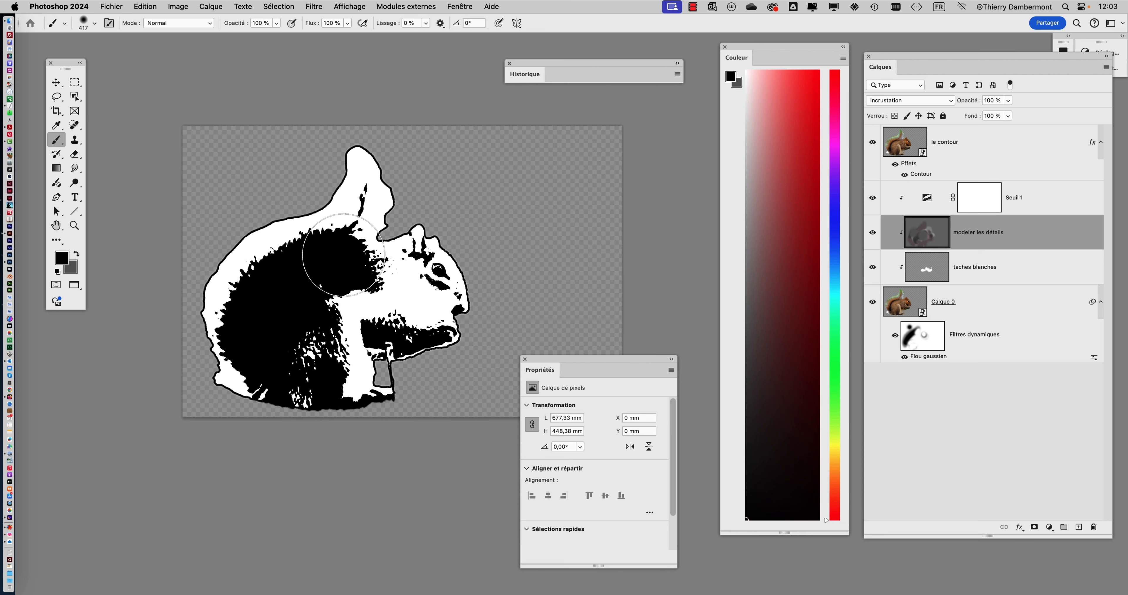
mouse_move(337, 330)
left_mouse_down()
mouse_move(431, 307)
mouse_move(277, 261)
mouse_move(351, 271)
mouse_move(335, 257)
mouse_move(350, 196)
left_mouse_up()
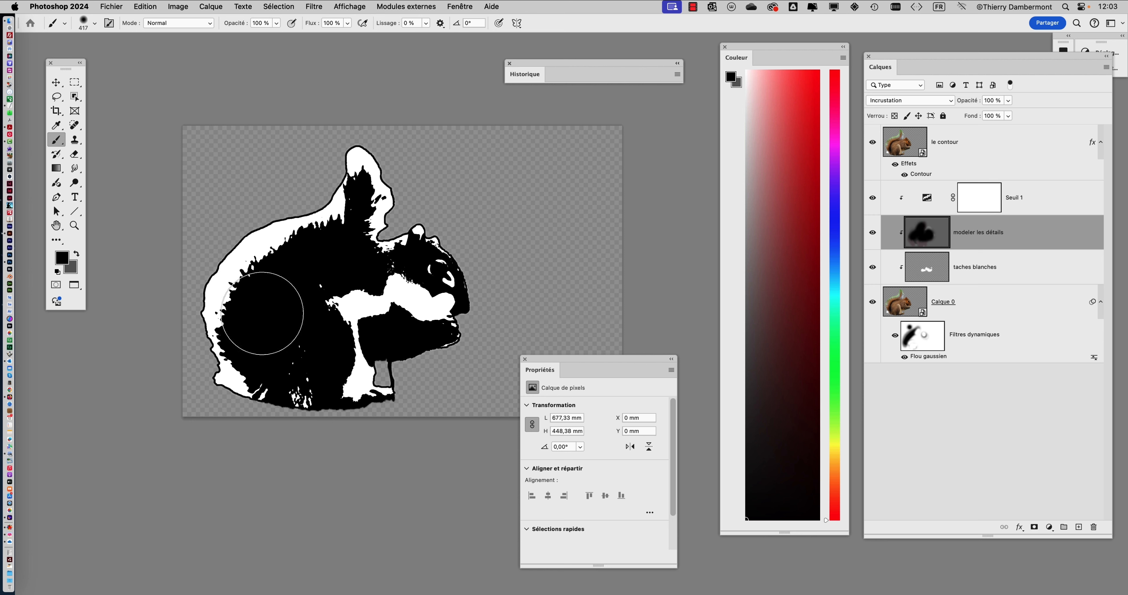
mouse_move(272, 322)
left_mouse_down()
mouse_move(304, 368)
mouse_move(372, 335)
left_mouse_up()
Enlarge the brush to 601 and paint lighter grey over the head, shoulder and flank to whiten them
key("x")
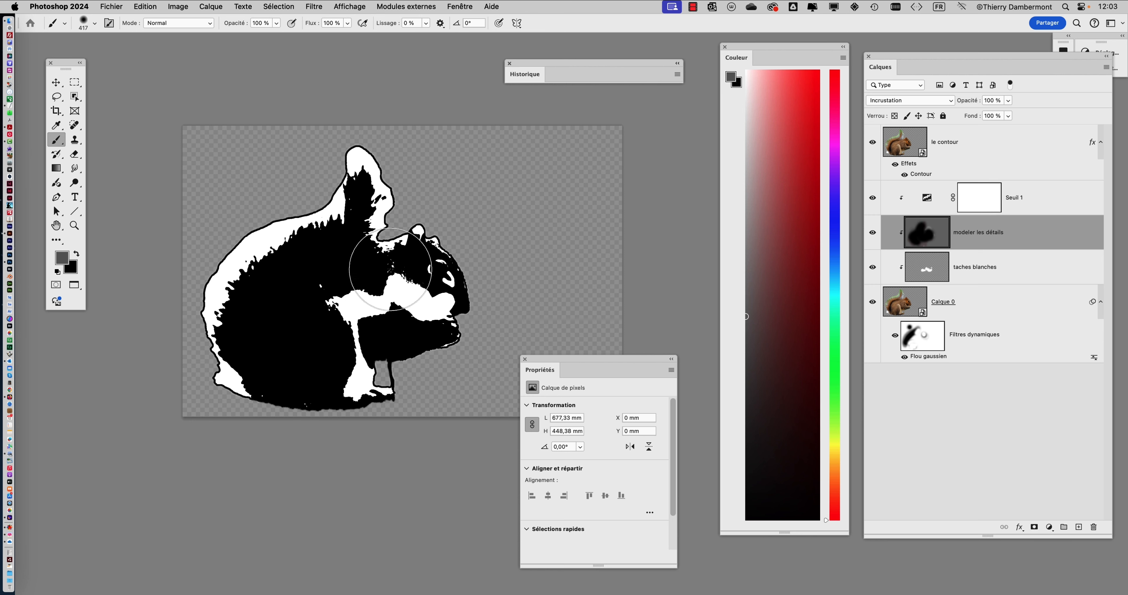
mouse_move(466, 282)
left_mouse_down()
mouse_move(418, 273)
mouse_move(438, 319)
mouse_move(359, 325)
mouse_move(381, 368)
mouse_move(384, 324)
mouse_move(391, 337)
mouse_move(372, 330)
mouse_move(429, 325)
mouse_move(374, 340)
mouse_move(317, 321)
mouse_move(310, 266)
mouse_move(344, 304)
mouse_move(331, 336)
mouse_move(345, 364)
mouse_move(338, 382)
mouse_move(319, 355)
left_mouse_up()
left_click(420, 271)
mouse_move(320, 354)
left_mouse_down()
mouse_move(402, 351)
mouse_move(312, 349)
mouse_move(337, 313)
left_mouse_up()
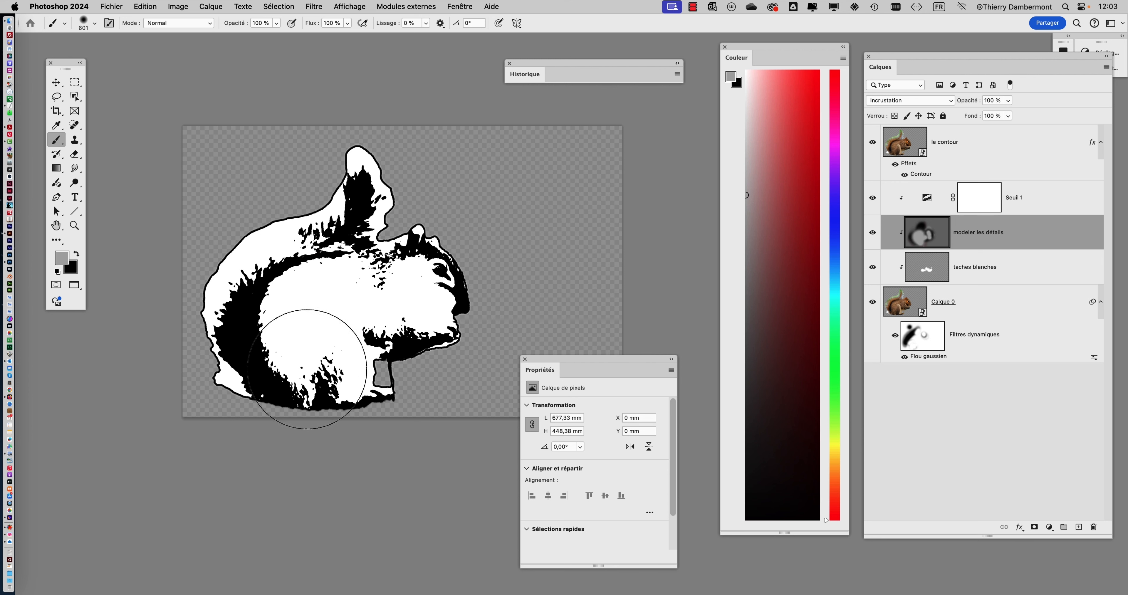
left_click_drag(340, 379, 303, 363)
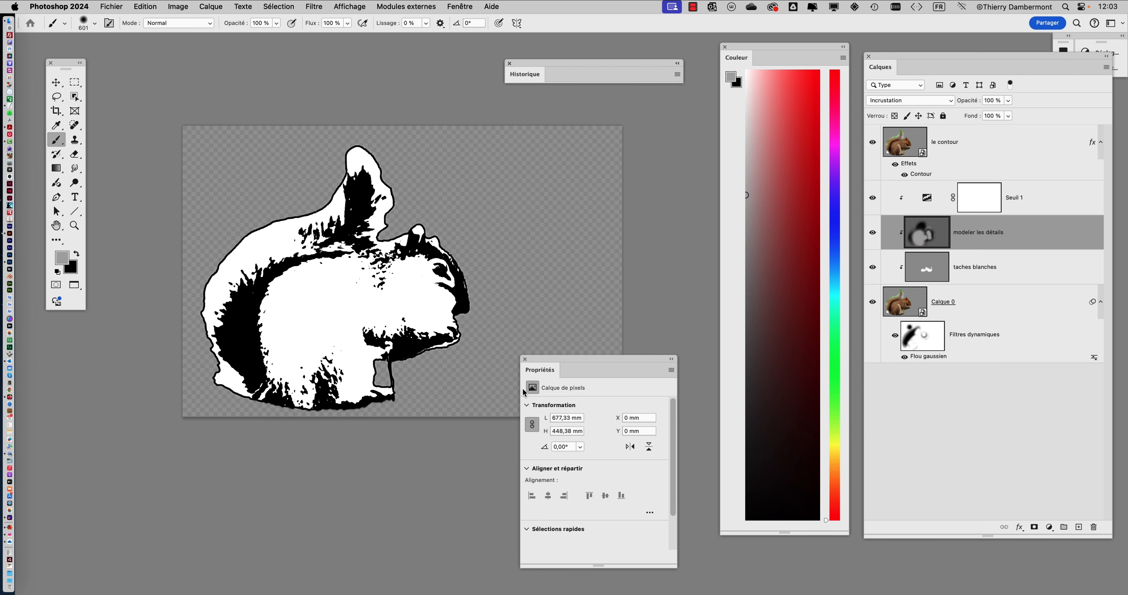
Bring the dark fur strokes back on the flank with dark grey, and compare the drawing with "taches blanches" hidden
key("ctrl+z")
key("ctrl+z")
key("ctrl+z")
key("ctrl+z")
key("ctrl+z")
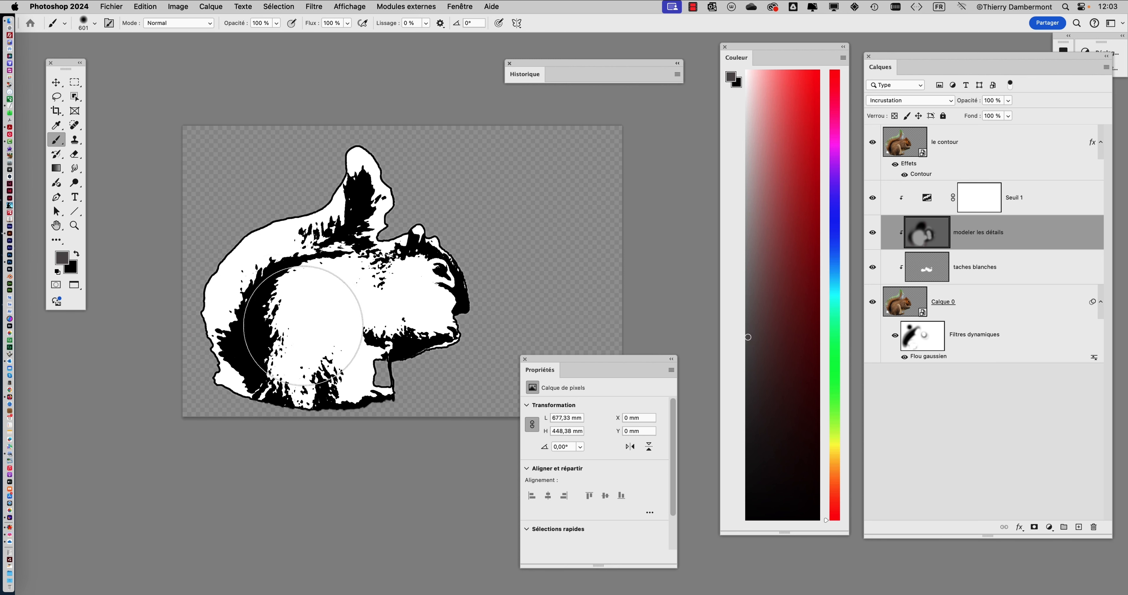
key("super+z")
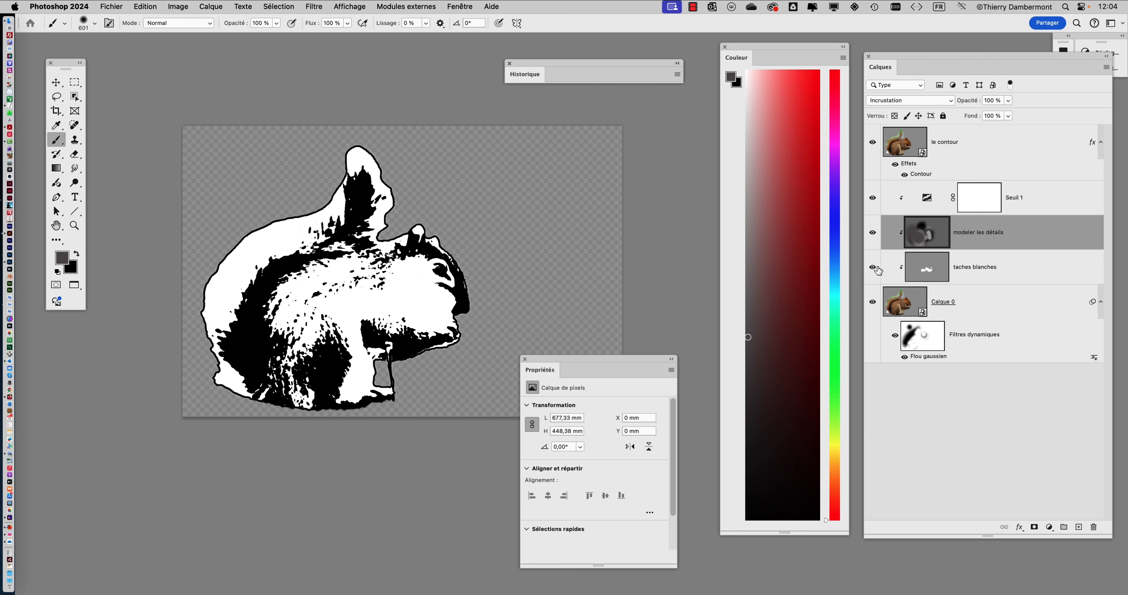
left_click(873, 268)
left_click(873, 268)
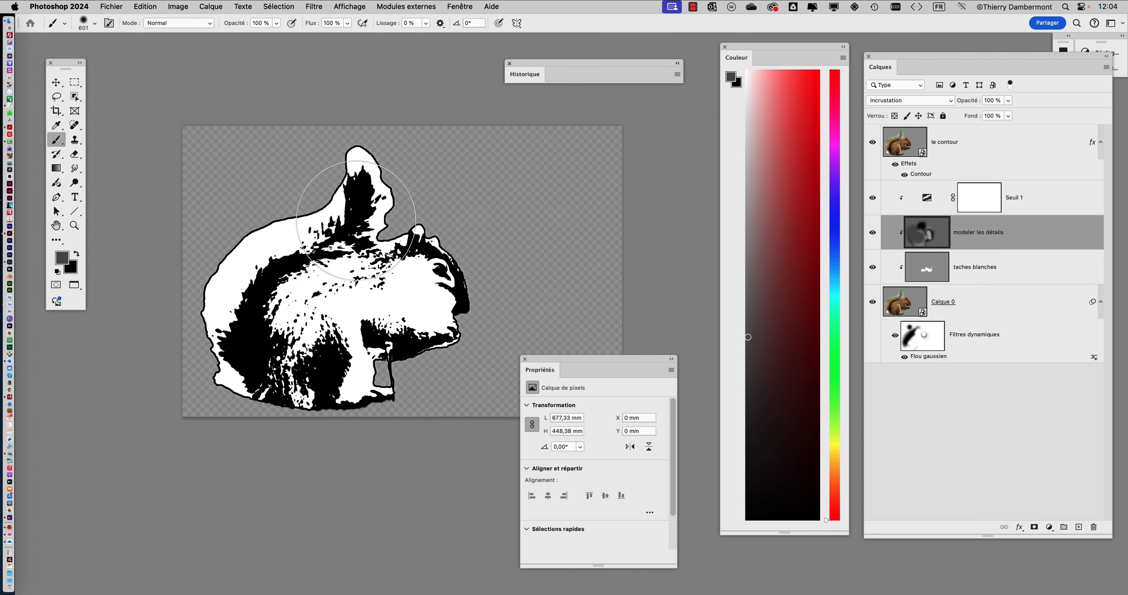
Paint dark grey over the upper tail and lower flank, and lower the "Seuil 1" threshold level to 92
left_click_drag(358, 220, 329, 193)
left_click_drag(316, 382, 329, 419)
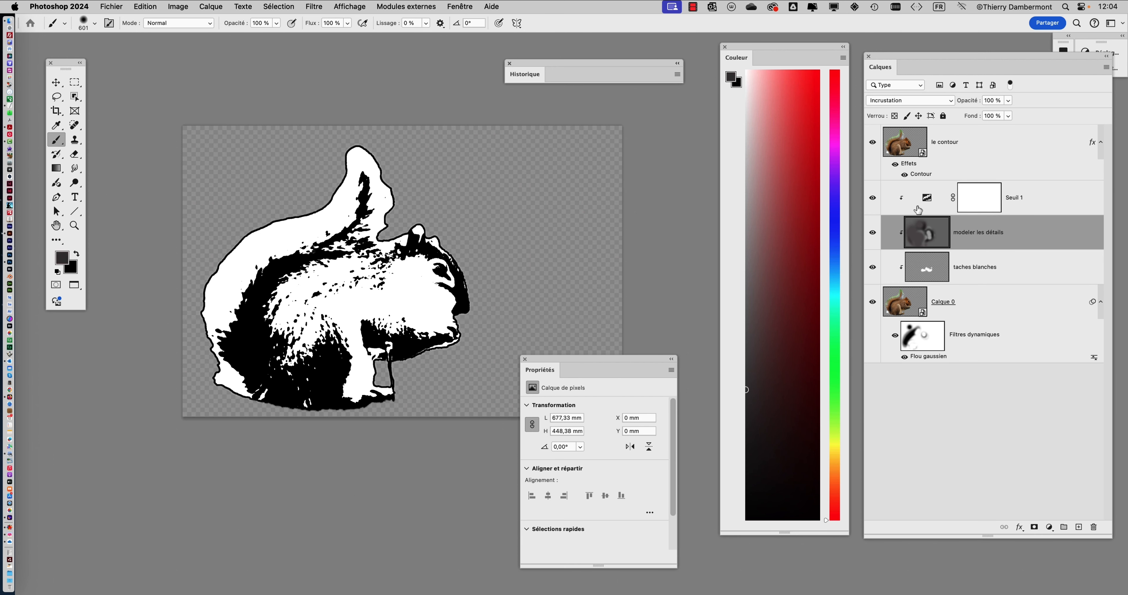
left_click(929, 205)
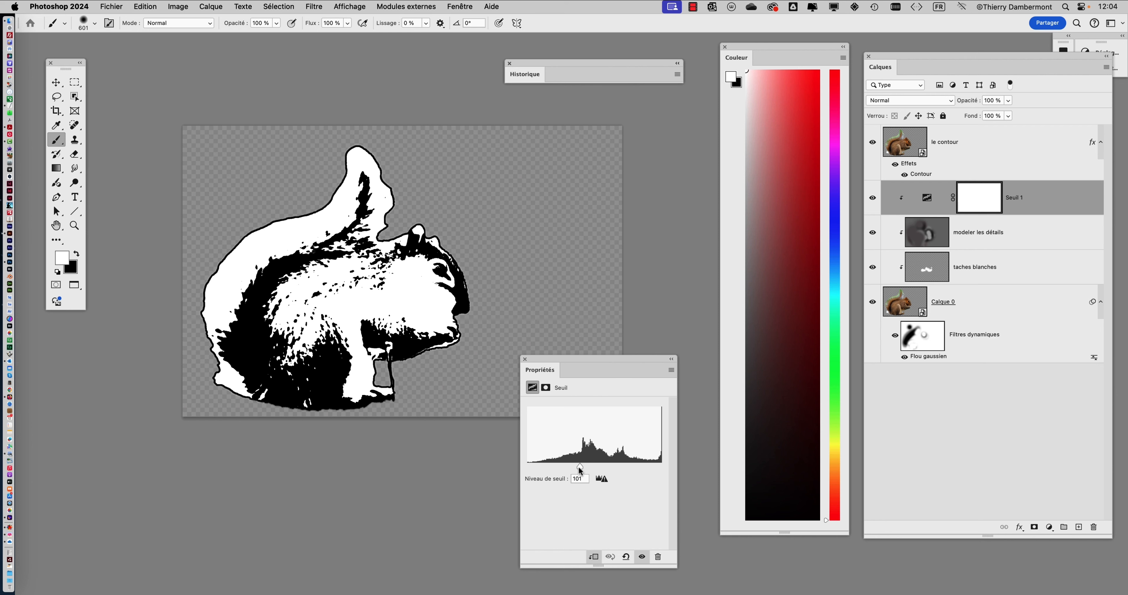
left_click_drag(580, 471, 575, 464)
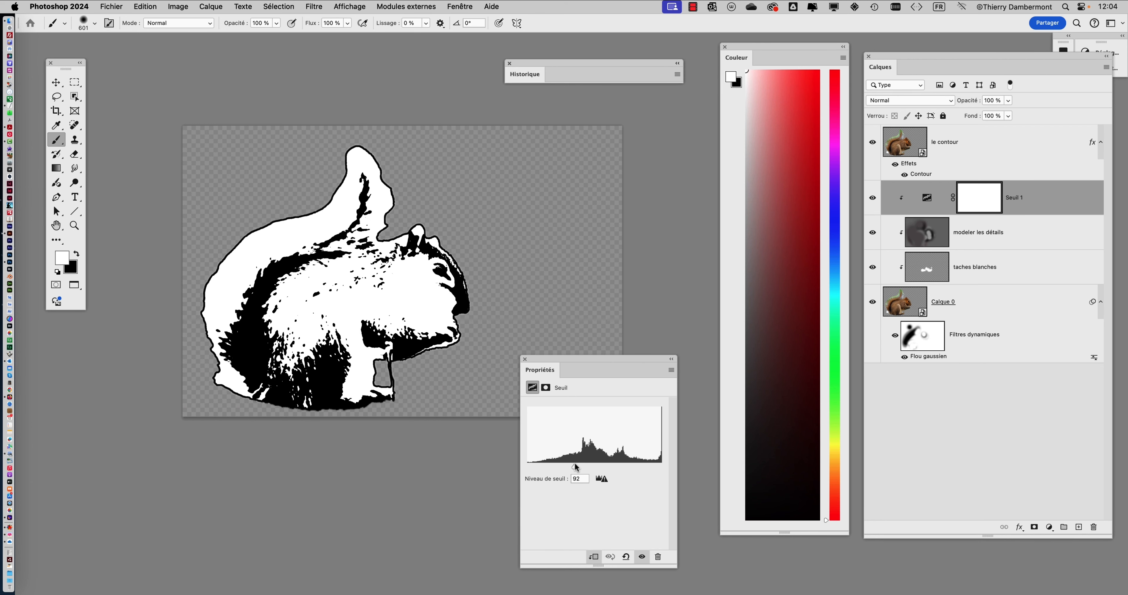
Open the Contour effect of the "le contour" layer and set the stroke size to 17 px
key("super+plus")
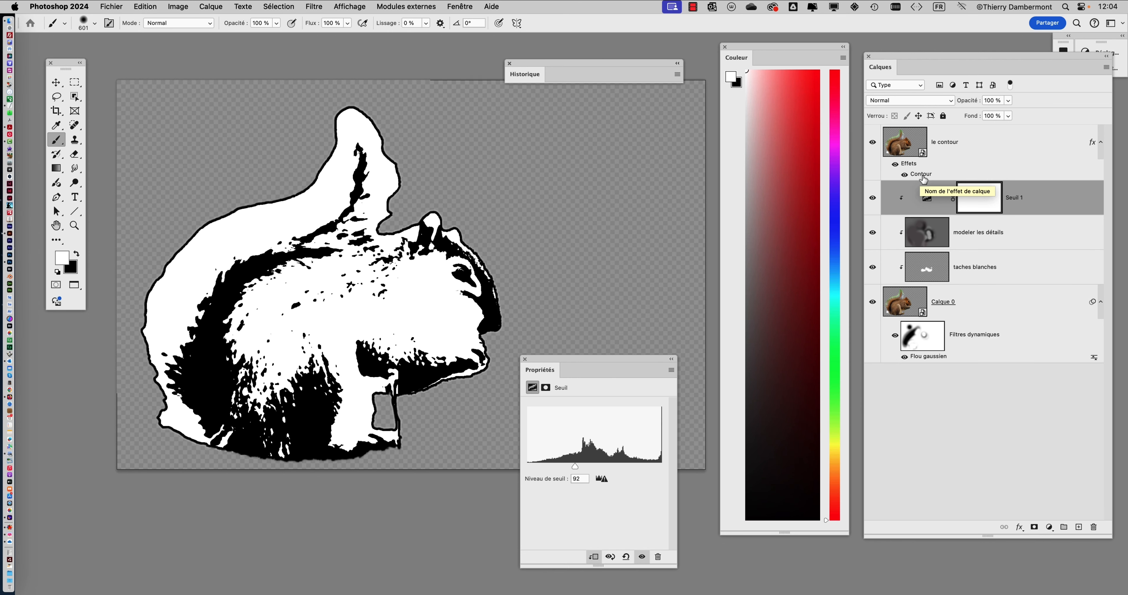
double_click(921, 174)
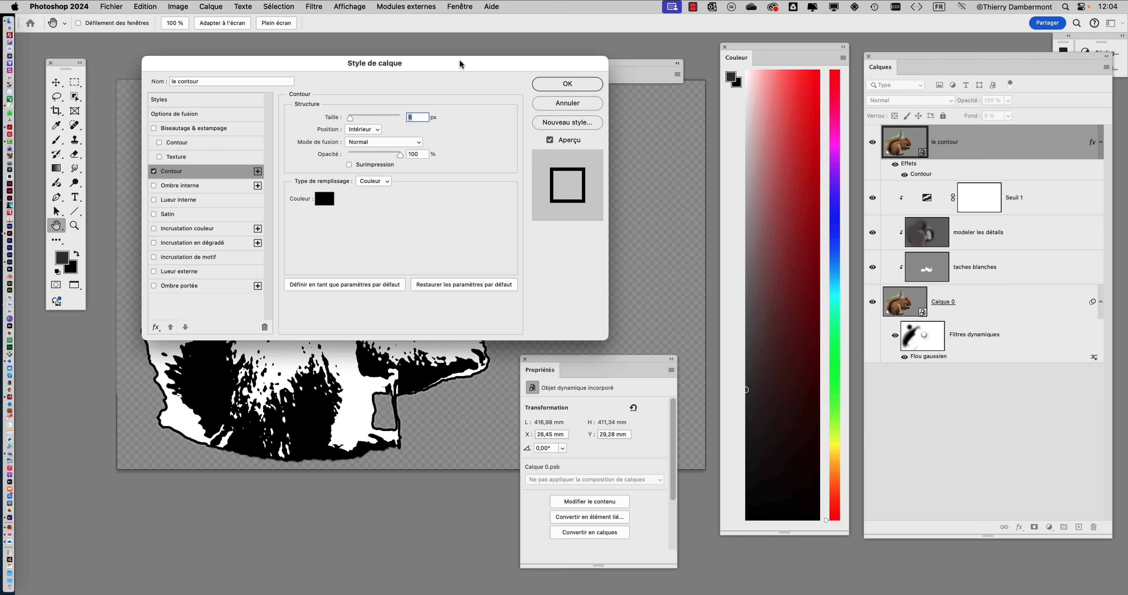
left_click_drag(459, 61, 873, 91)
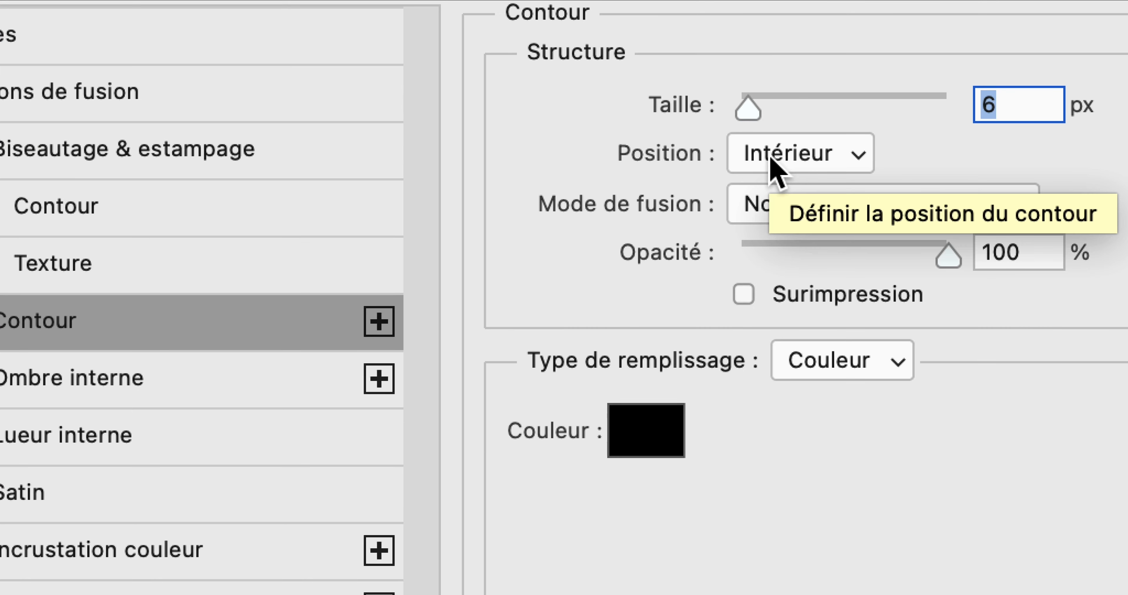
mouse_move(767, 149)
left_mouse_down()
mouse_move(774, 142)
mouse_move(758, 149)
left_mouse_up()
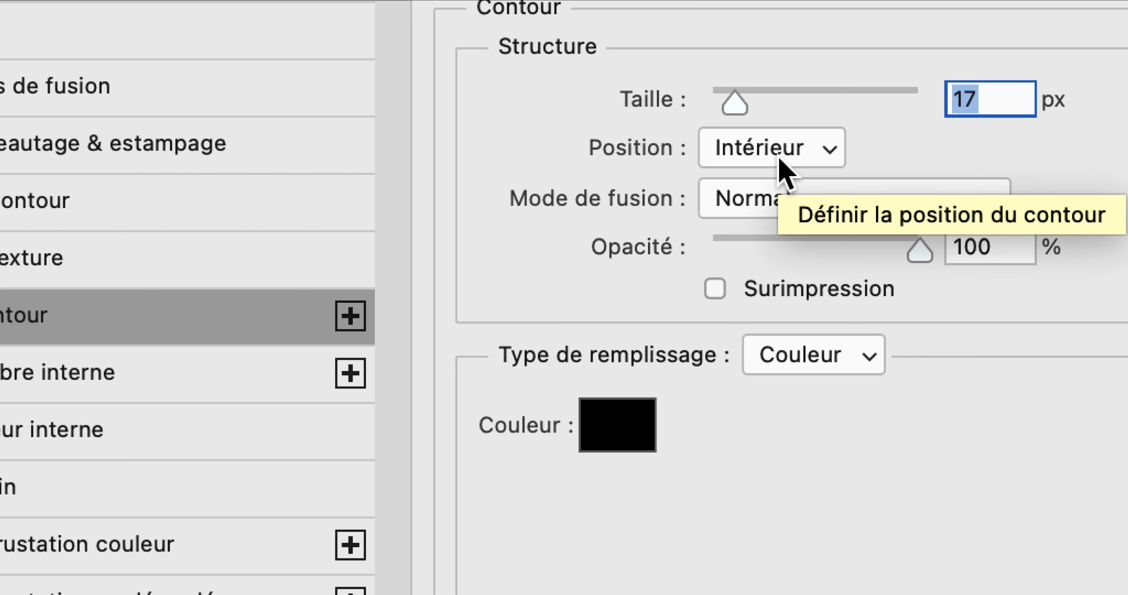
Try the stroke in the Extérieur position with a size of 76 px
left_click(779, 158)
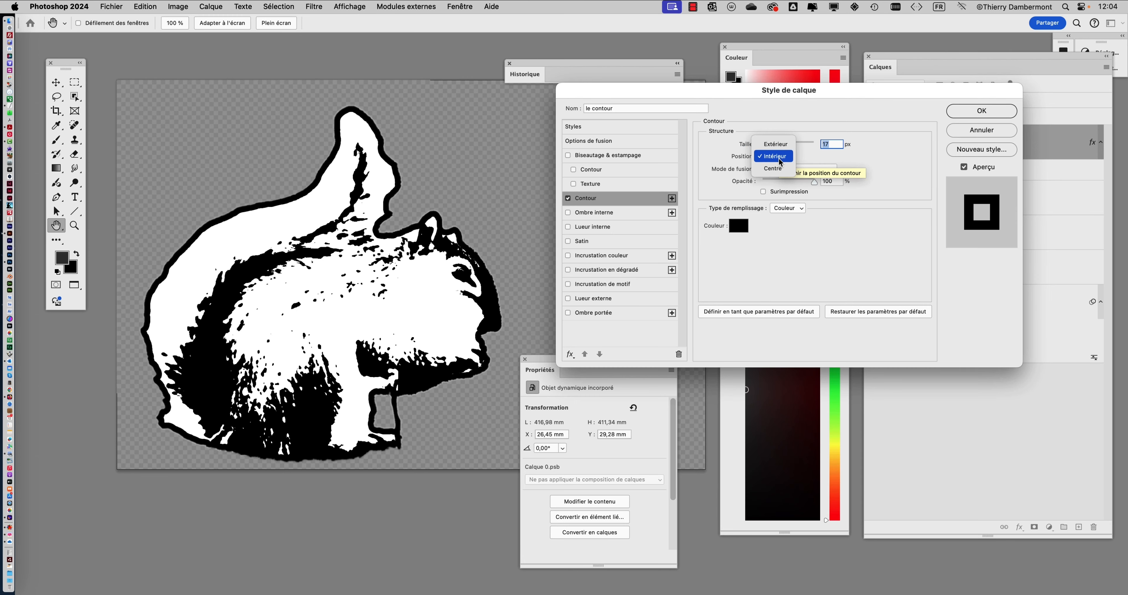
left_click(775, 144)
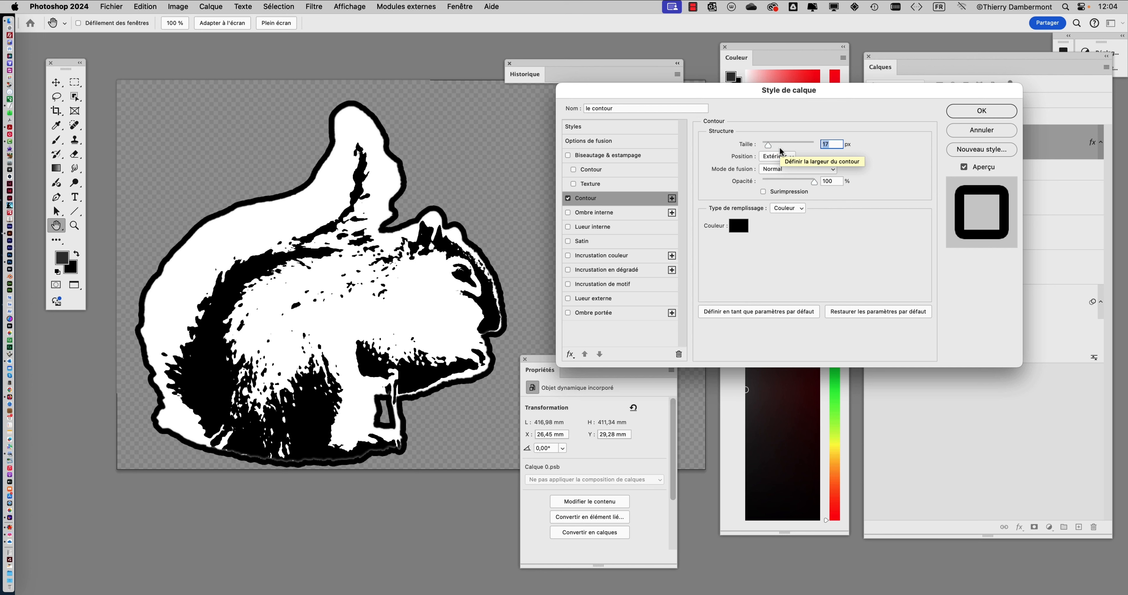
left_click(778, 144)
Set the stroke position to Intérieur, reduce its size to a thin outline and apply the layer style
left_click(776, 157)
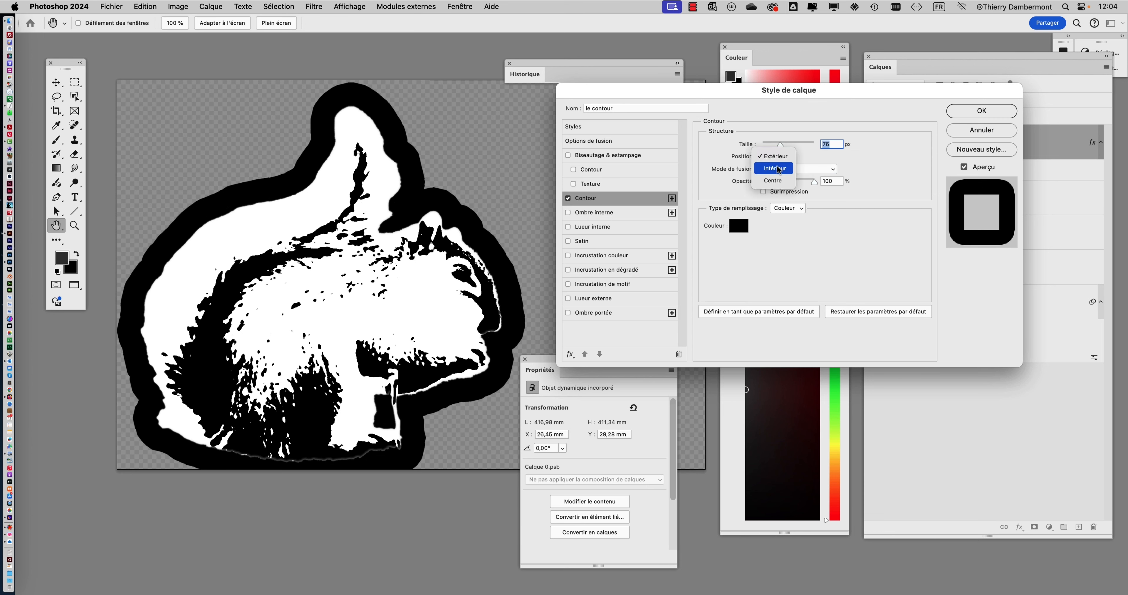
left_click(778, 168)
left_click_drag(769, 148, 767, 148)
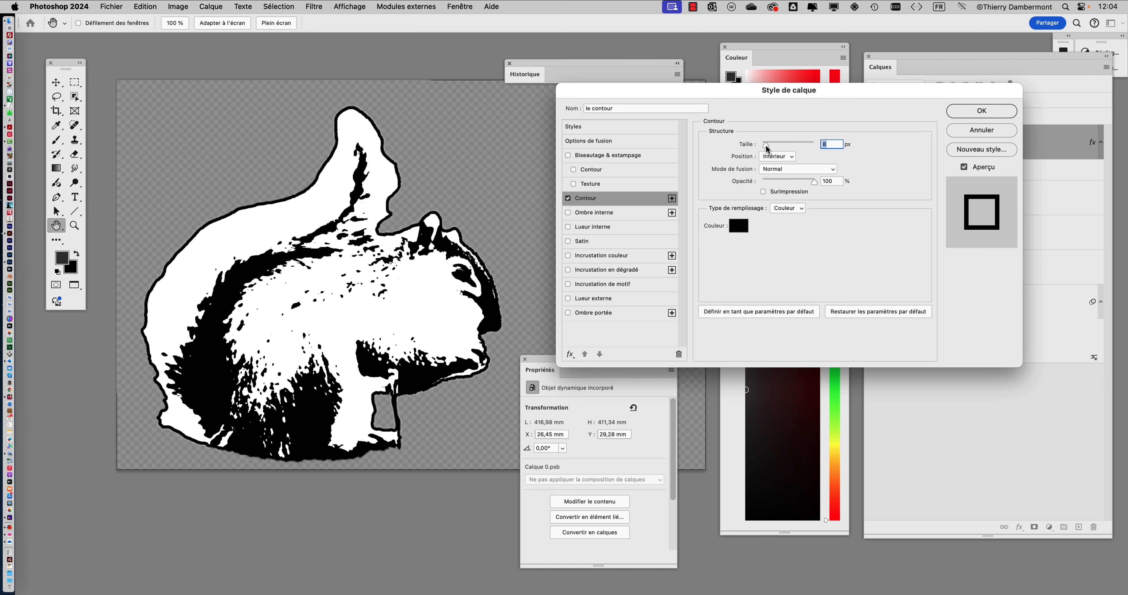
left_click(985, 114)
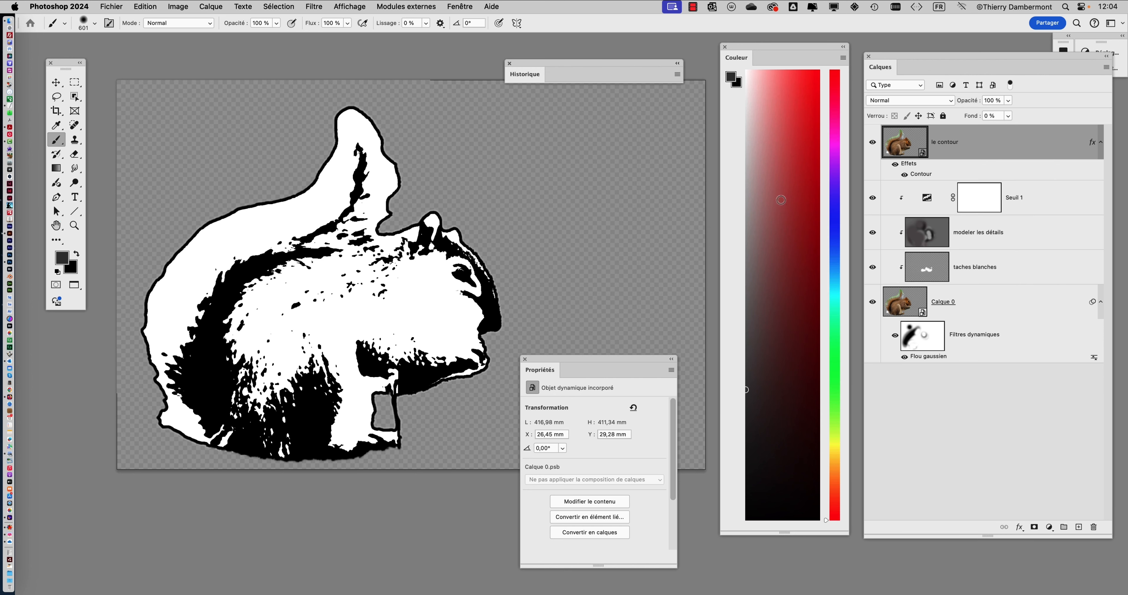
On "modeler les détails", set the brush size to 506 and paint mid-grey over the flank and shoulder
left_click(934, 239)
left_click_drag(406, 337, 371, 337)
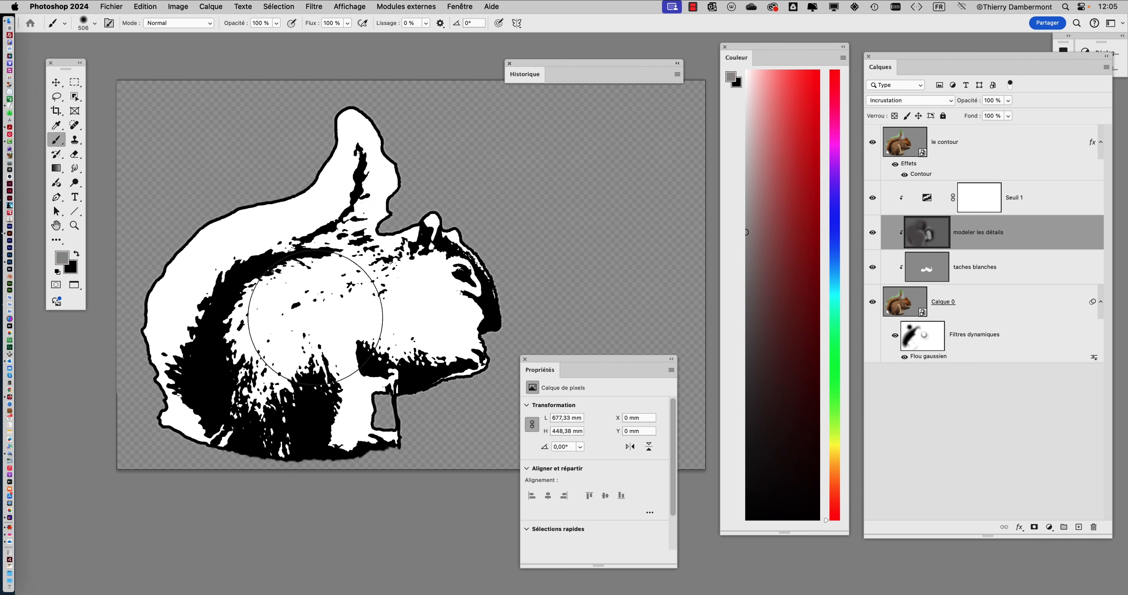
mouse_move(289, 314)
left_mouse_down()
mouse_move(327, 352)
mouse_move(306, 376)
left_mouse_up()
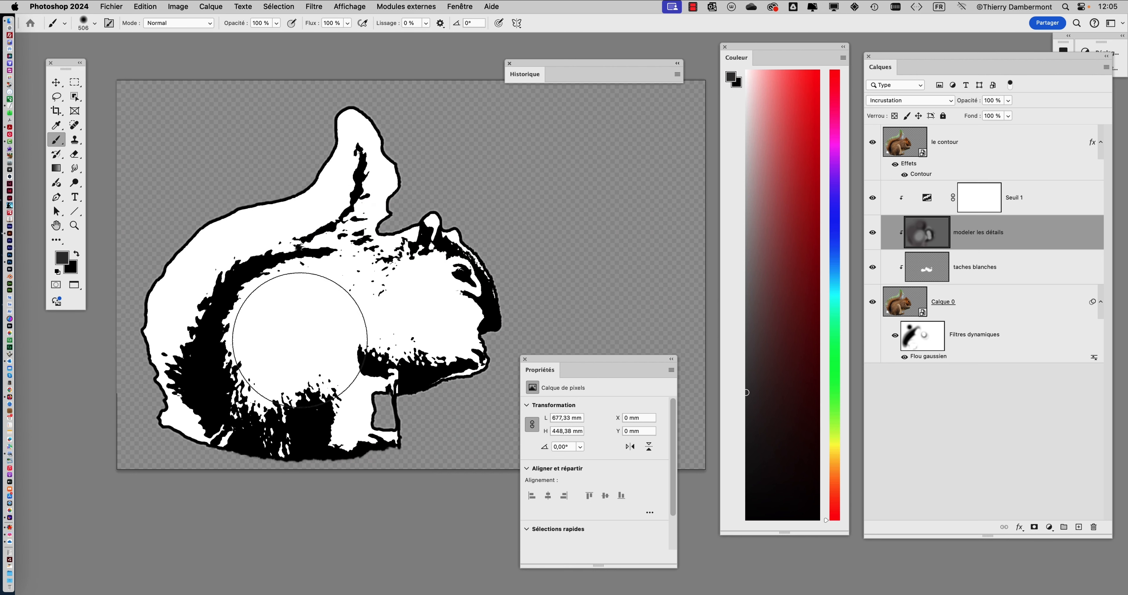
Hide "taches blanches" and, with a size 375 brush, paint near-black grey over the cheek, chest and haunch on "modeler les détails"
left_click(747, 450)
scroll(400, 333, "up", 3)
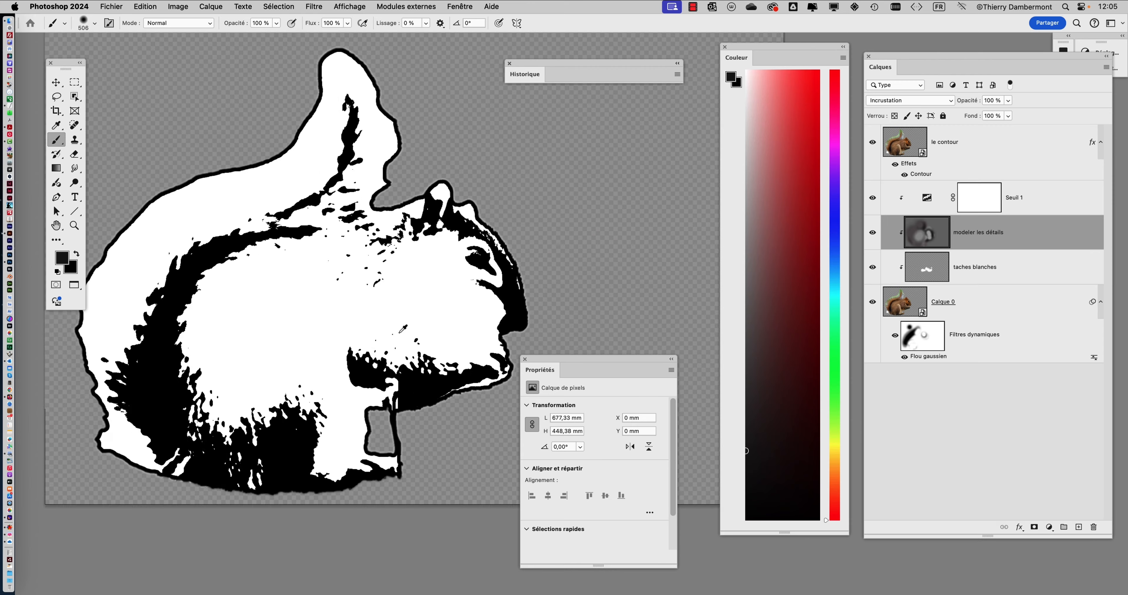
left_click(872, 268)
left_click_drag(397, 277, 351, 288)
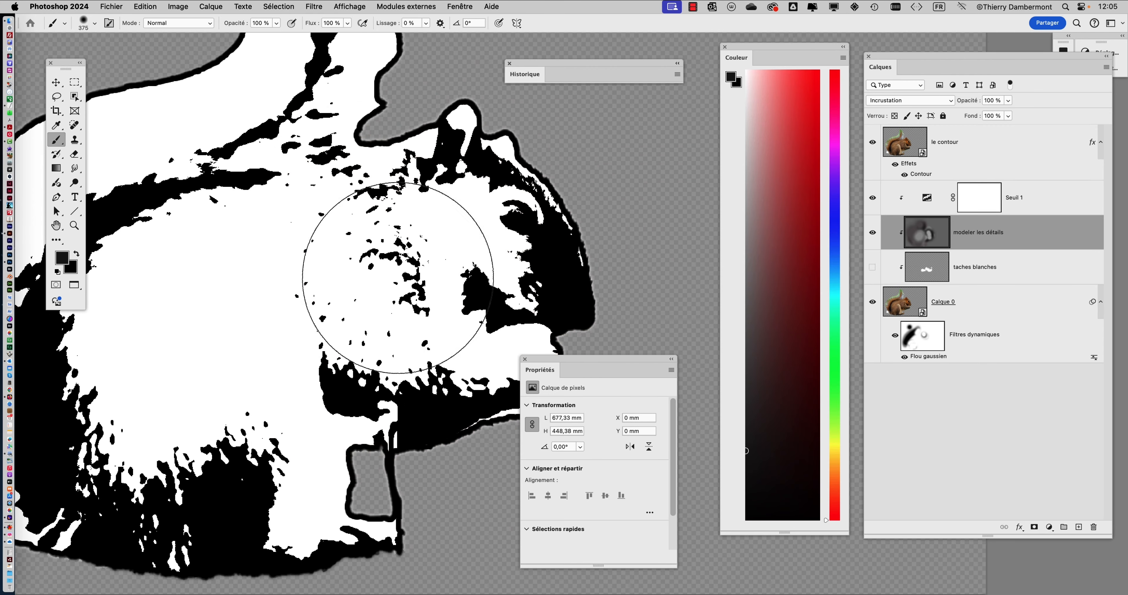
key("super+0")
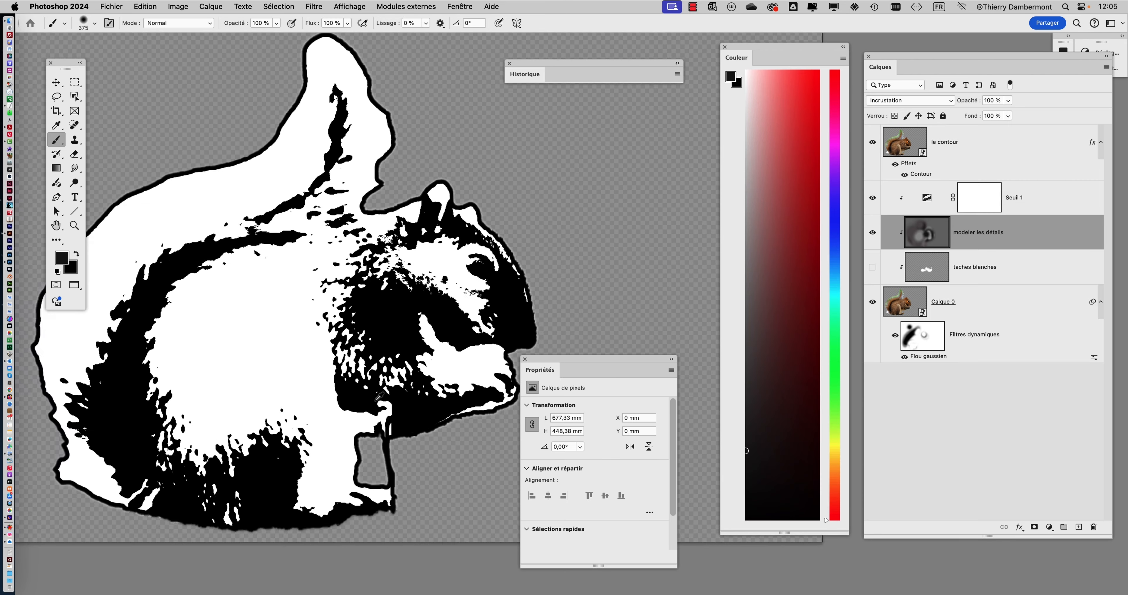
scroll(379, 396, "down", 1)
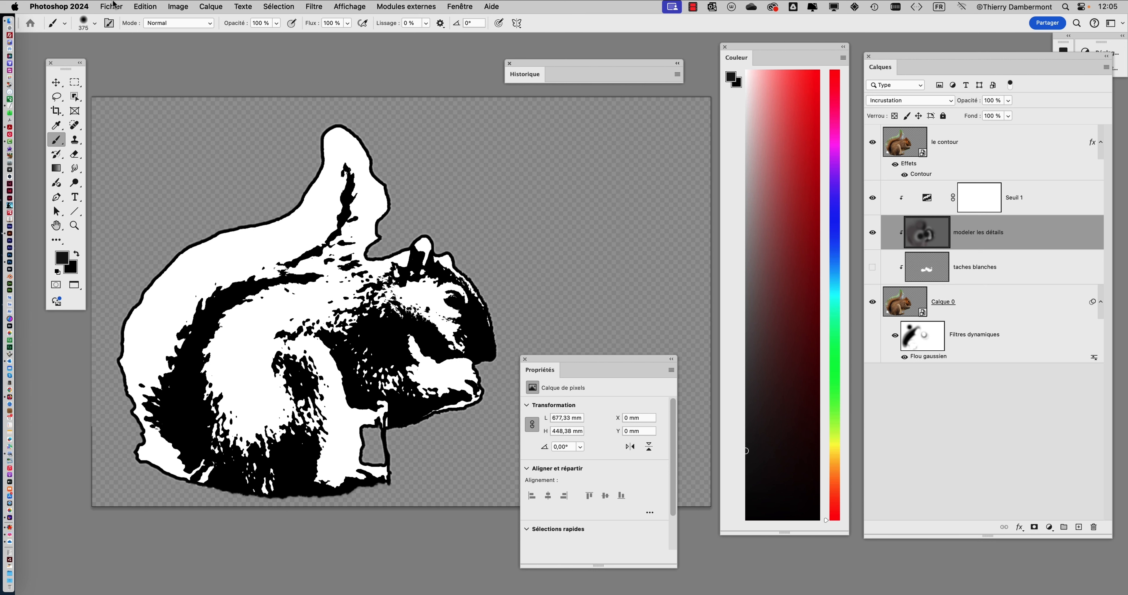
scroll(291, 245, "down", 1)
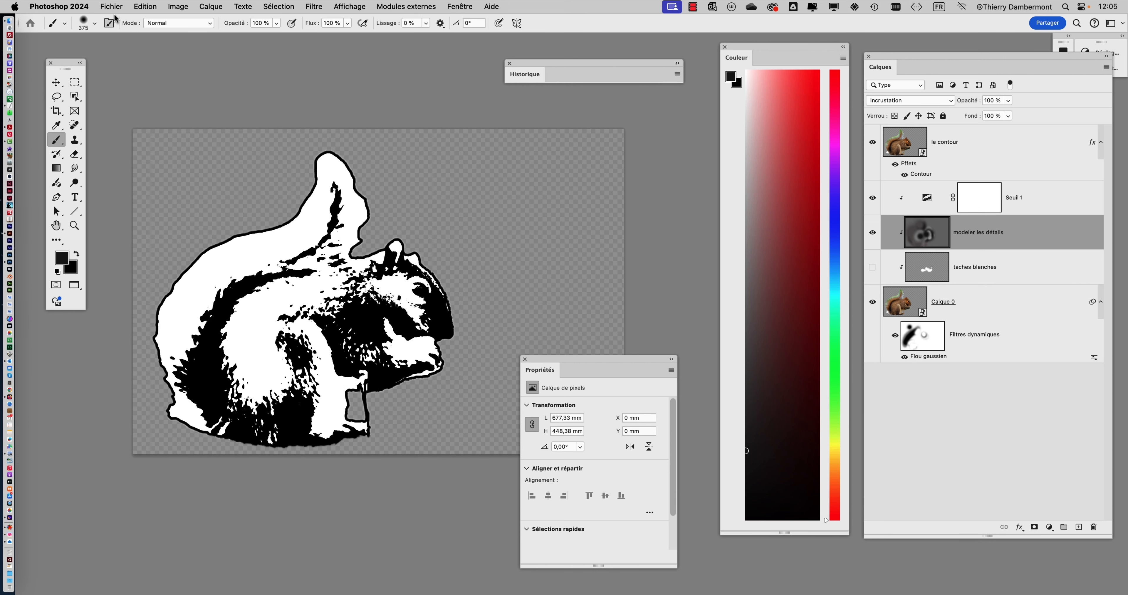
Save the document under the new name "squirrel - 02.psd" in Photoshop format
left_click(111, 6)
left_click(144, 129)
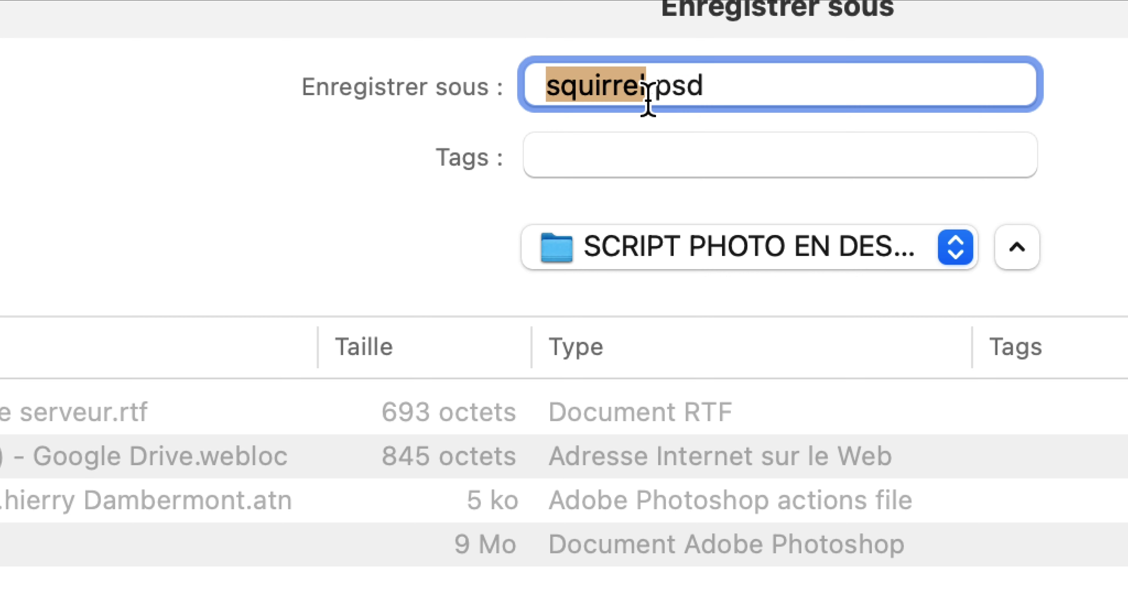
left_click(648, 99)
type("- ")
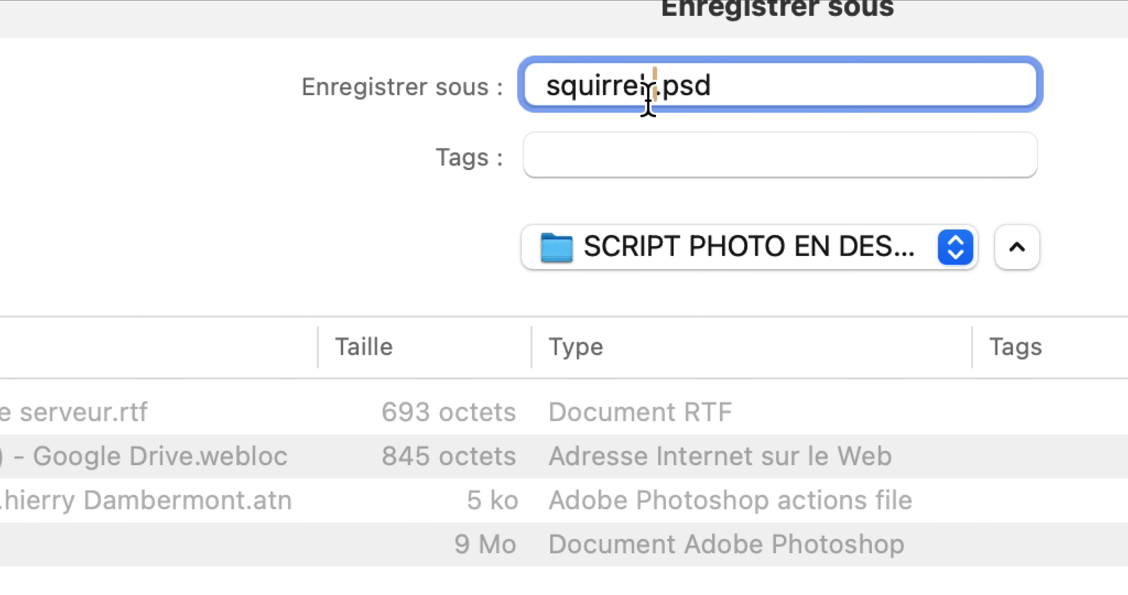
type("02")
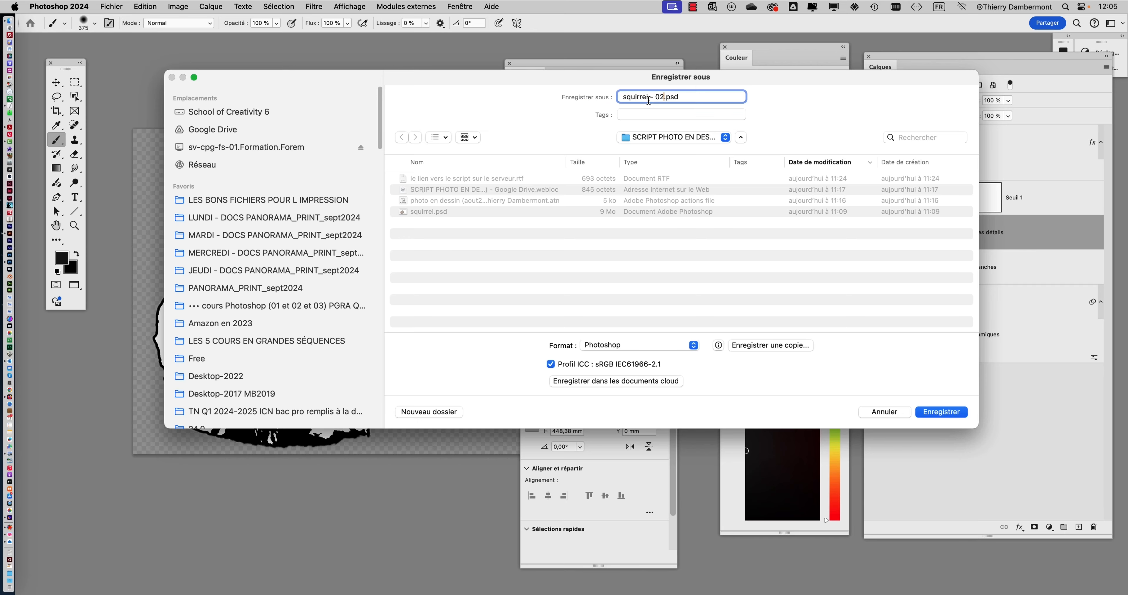
left_click(941, 412)
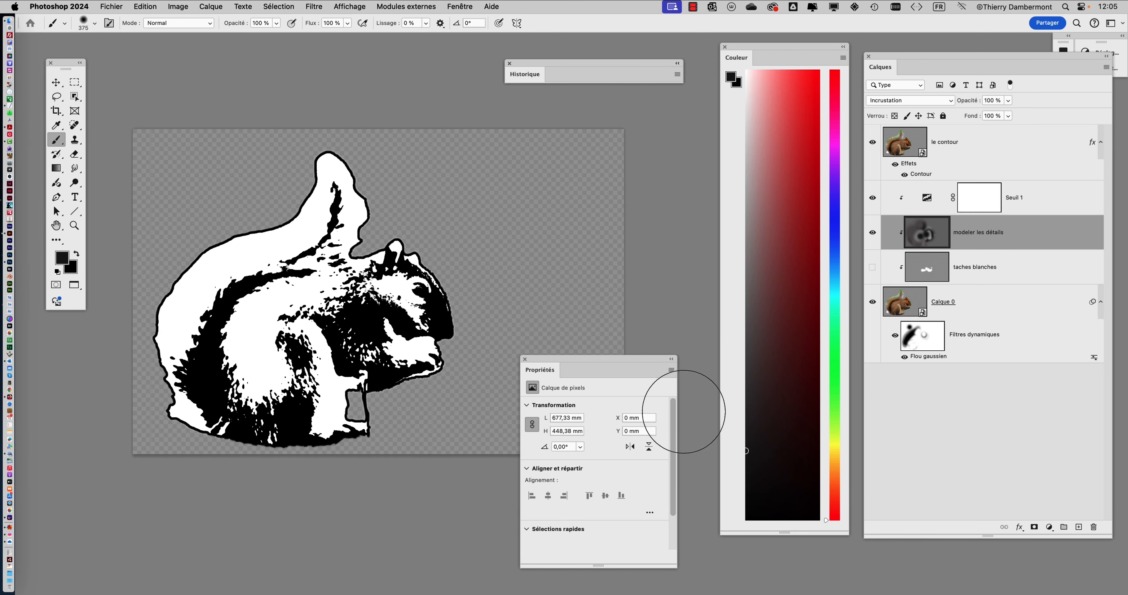